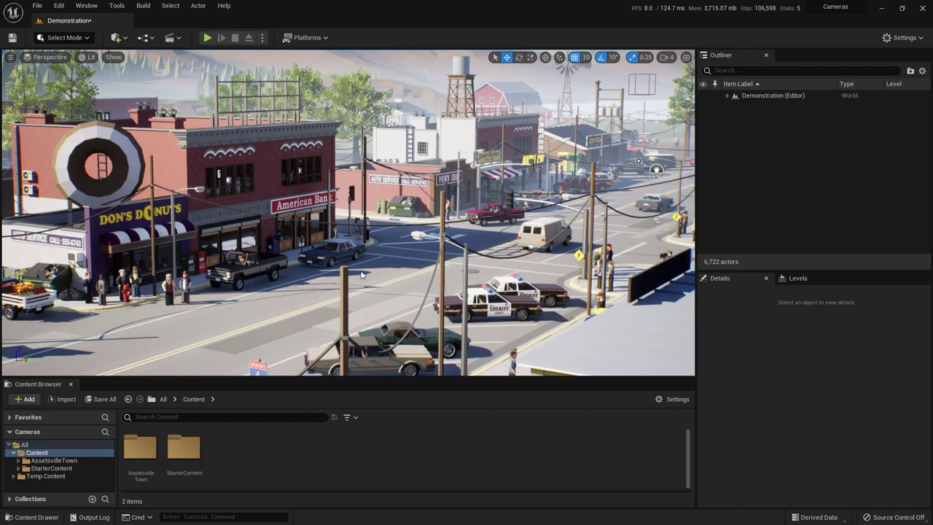
Step: Show the Place Actors panel's Cinematic category and select the standing pedestrian on the street
click(125, 38)
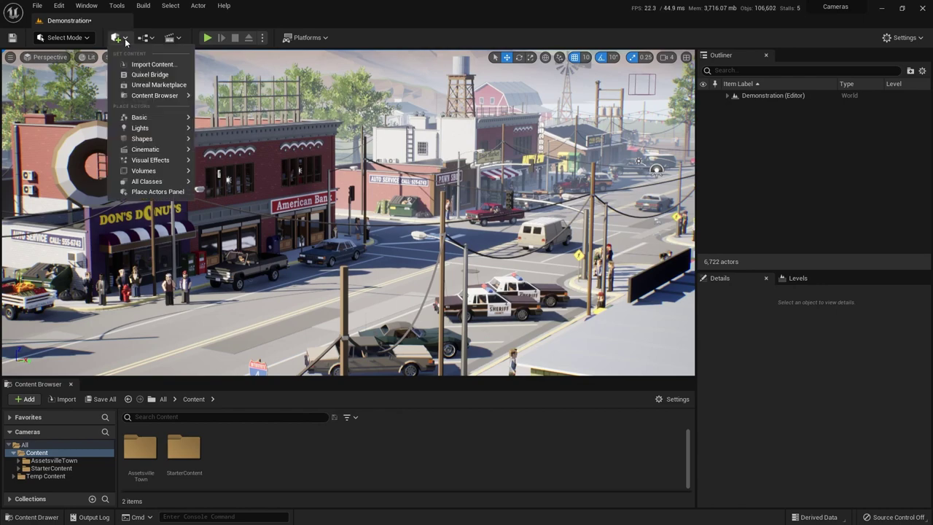
click(148, 193)
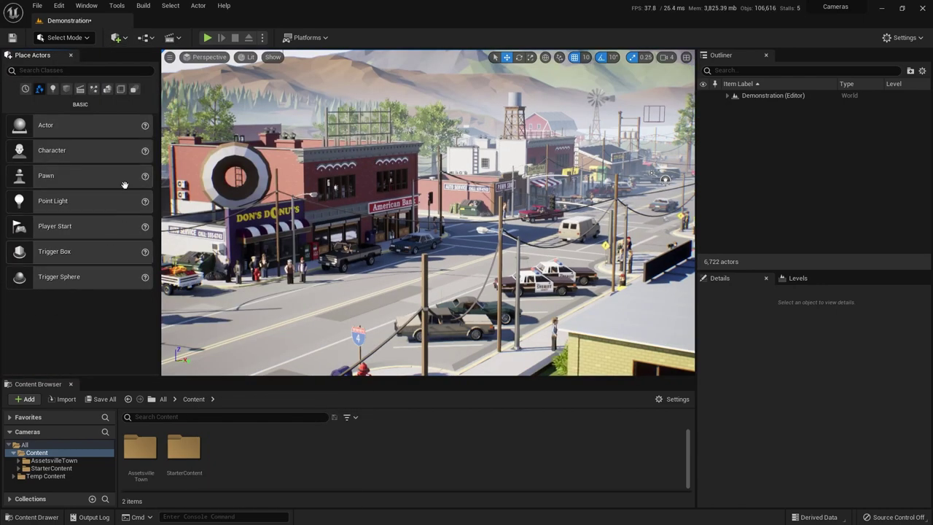
click(80, 89)
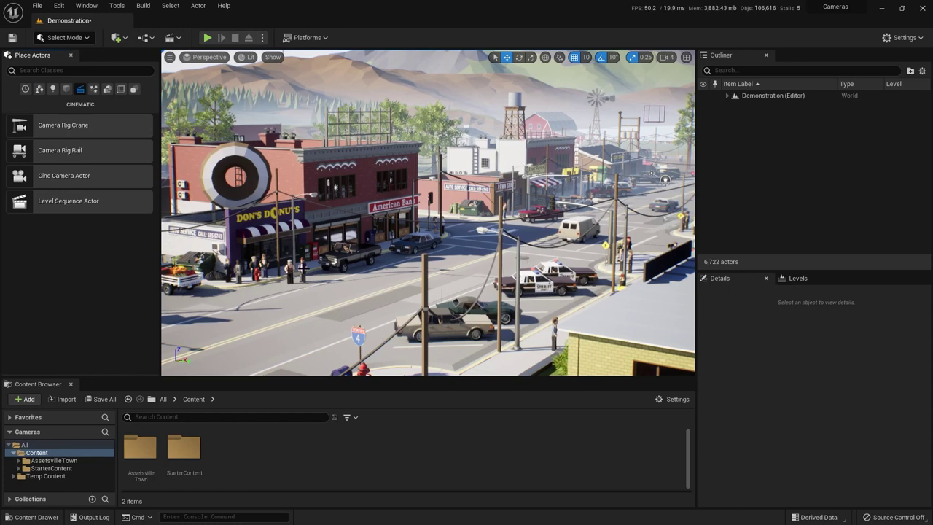
click(303, 269)
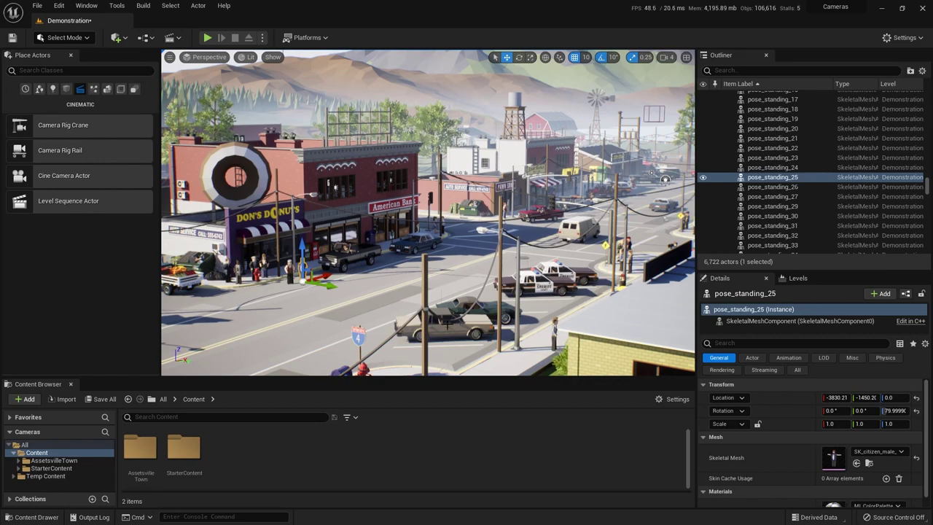
key(alt+Tab)
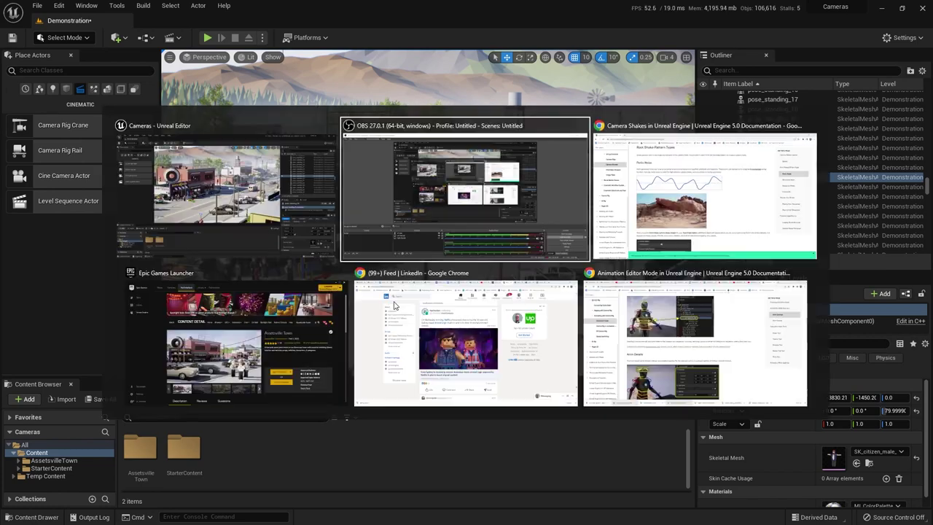
key(alt+Tab)
key(alt+Tab)
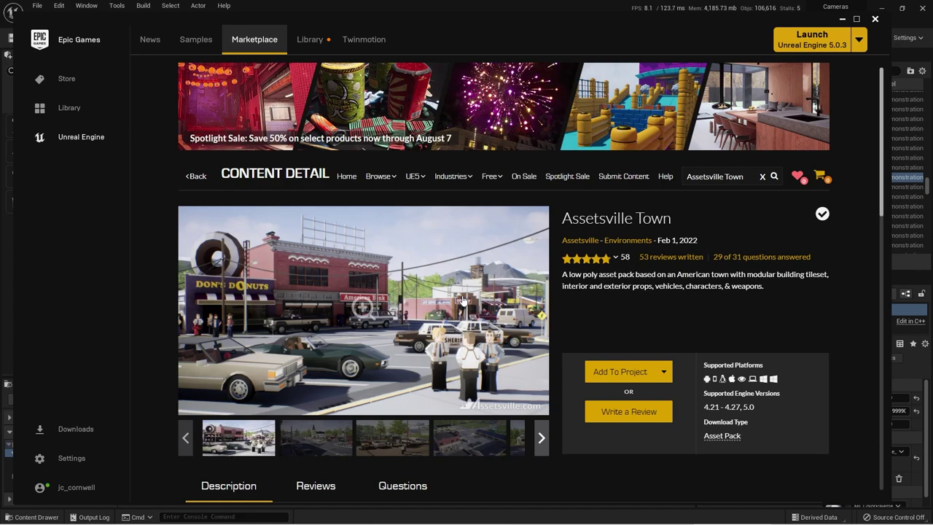
key(alt+Tab)
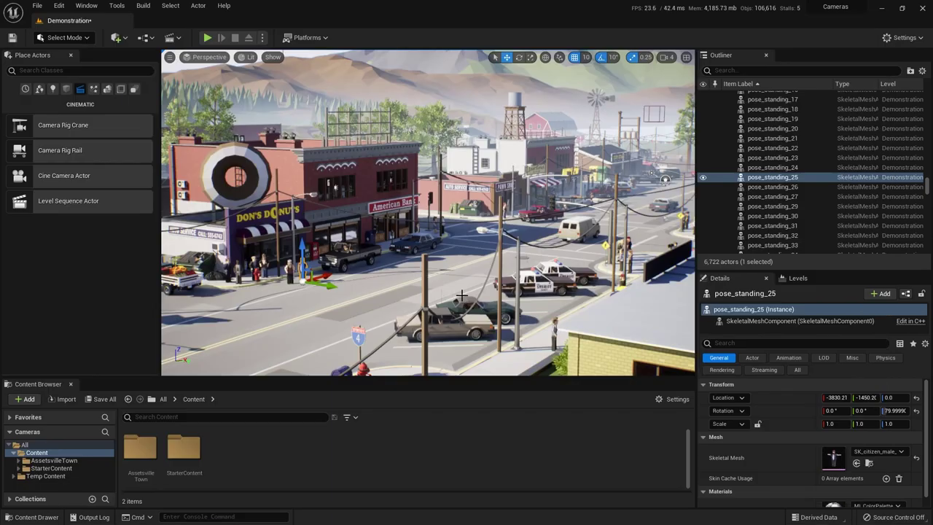
Step: Frame the selected pedestrian and drop a Camera Rig Rail onto the street in front of it
key(f)
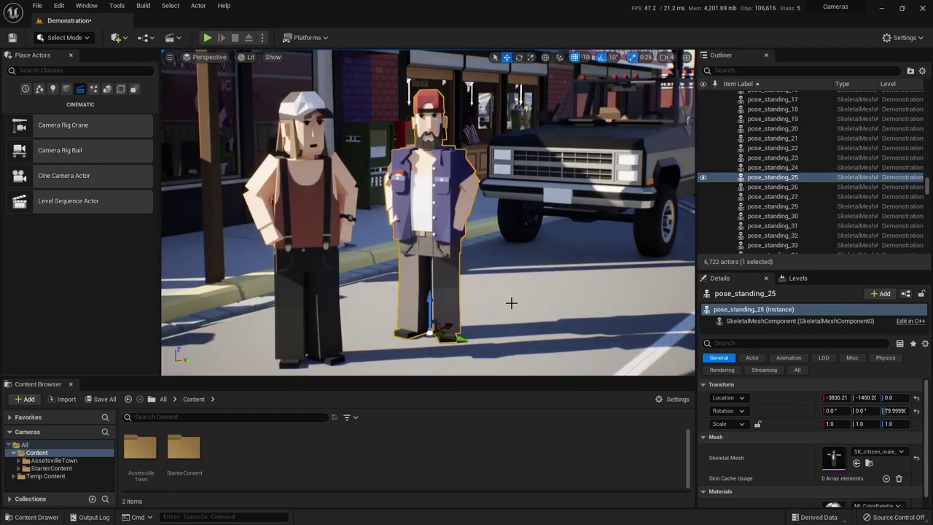
scroll(512, 307, up, 2)
scroll(512, 306, down, 5)
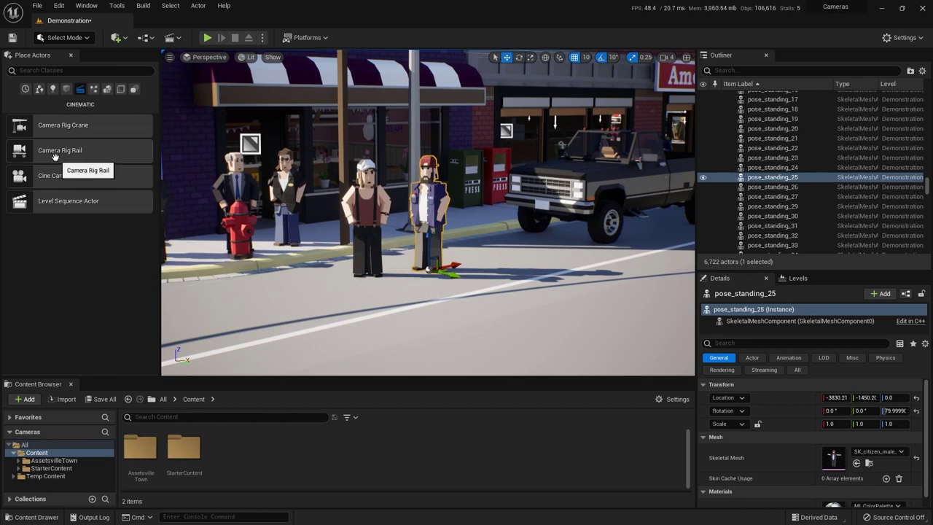
drag(55, 156, 432, 340)
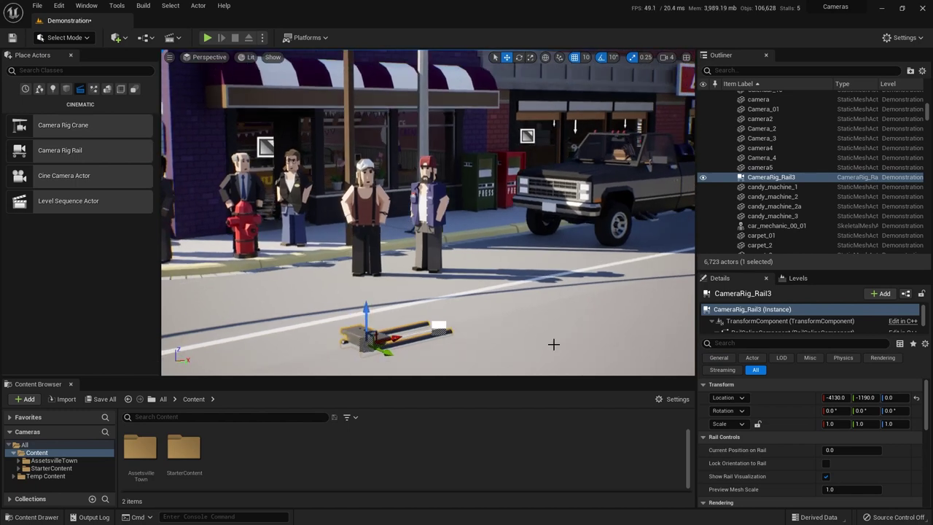
Step: Frame CameraRig_Rail3, enlarge the Details panel and set Current Position on Rail to 0.328
key(f)
alt+drag(575, 313, 554, 245)
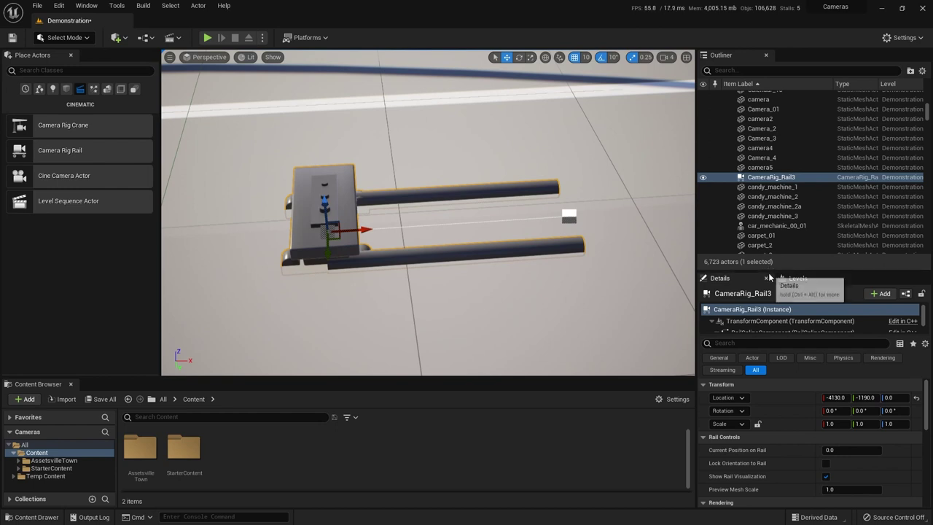
drag(769, 270, 768, 220)
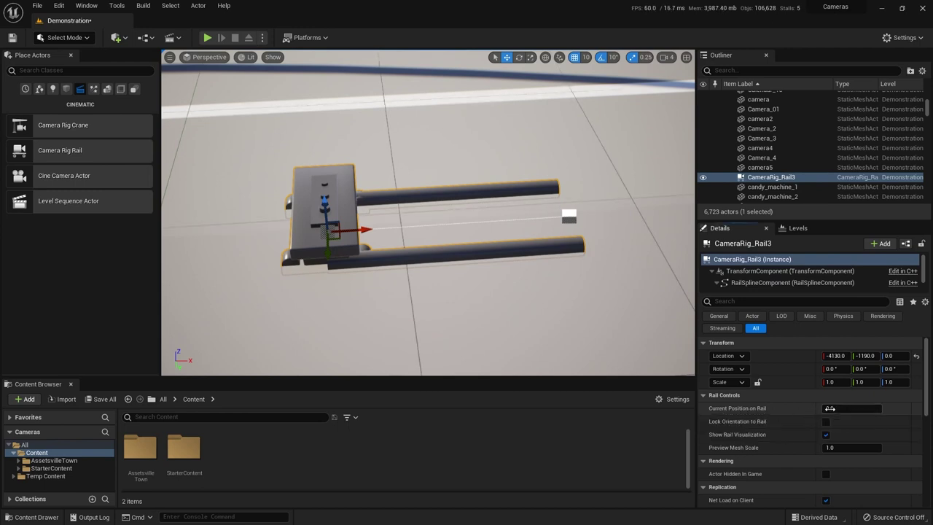
mouse_move(830, 408)
mouse_down()
mouse_move(880, 408)
mouse_move(823, 409)
mouse_up()
mouse_move(824, 409)
mouse_down()
mouse_move(879, 408)
mouse_move(822, 408)
mouse_up()
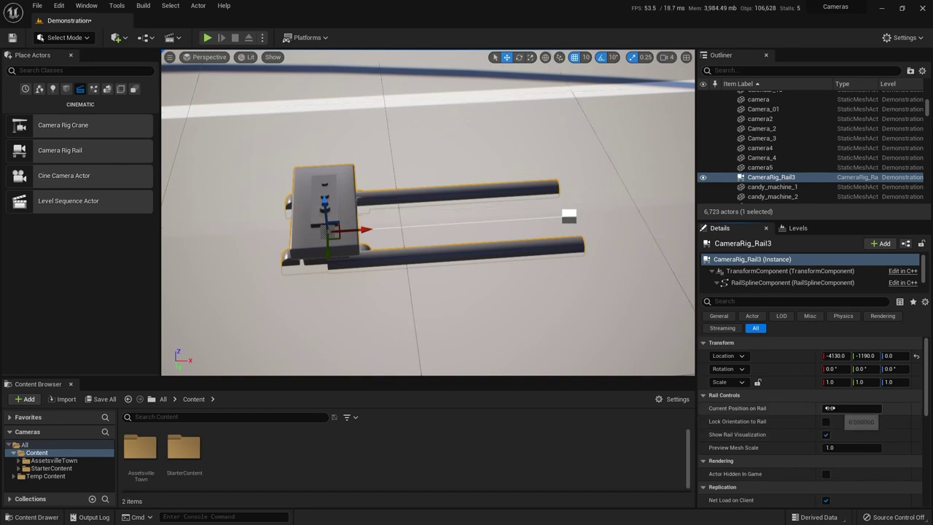
mouse_move(830, 409)
mouse_down()
mouse_move(879, 408)
mouse_move(828, 408)
mouse_move(839, 409)
mouse_up()
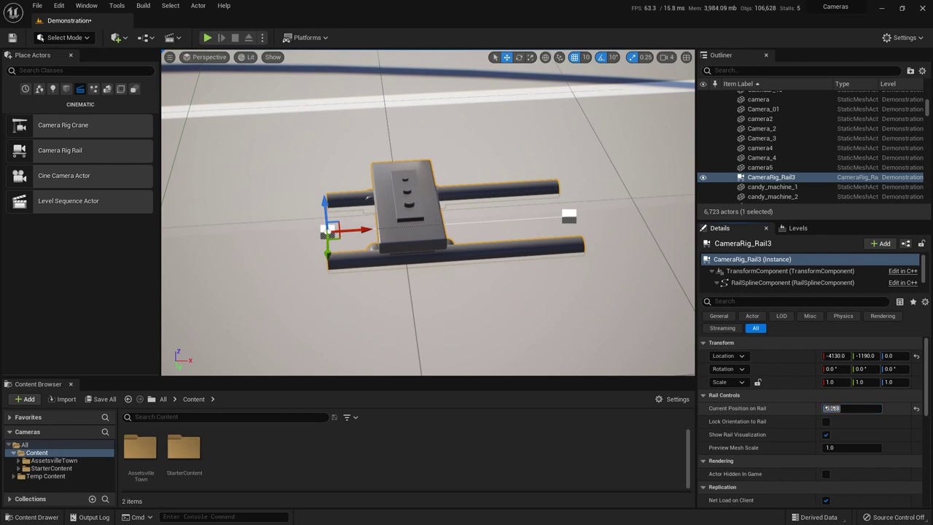
key(Return)
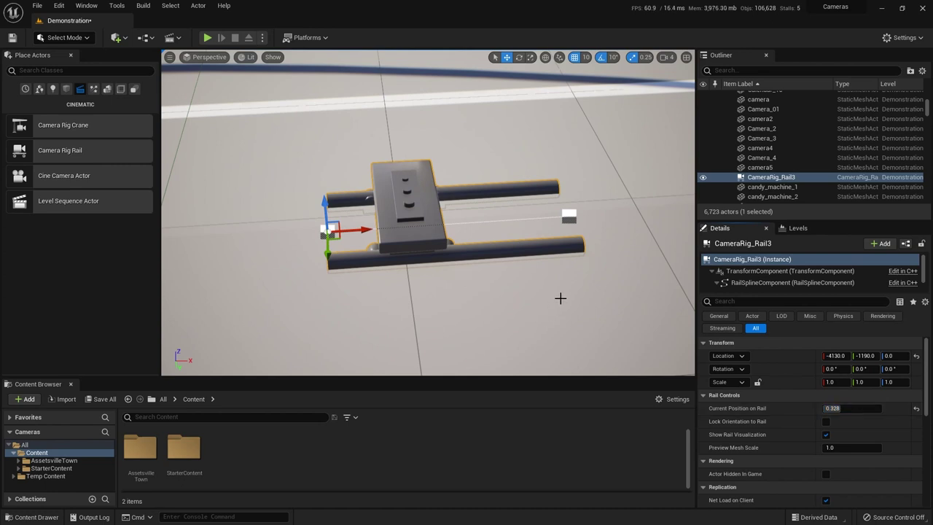
scroll(581, 301, down, 8)
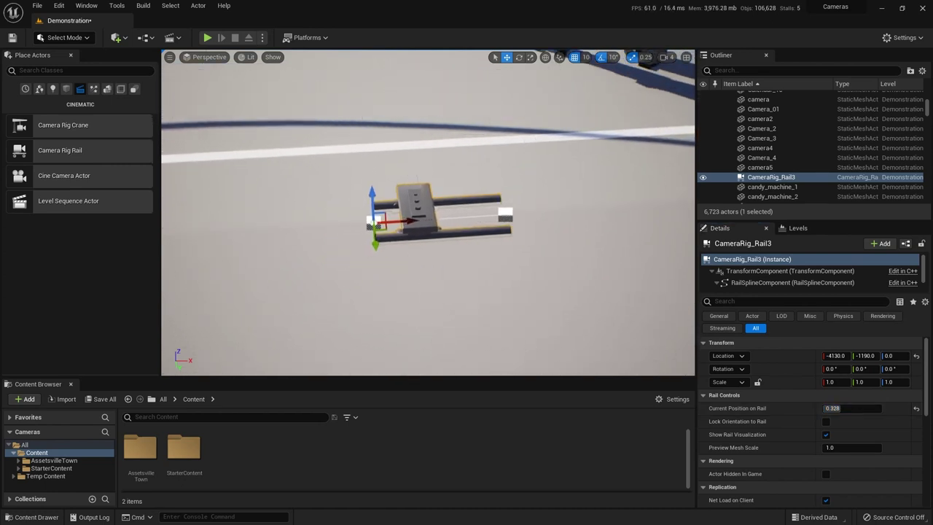
Step: Orbit toward the characters and select the rail's start and end spline points
right_drag(473, 269, 473, 269)
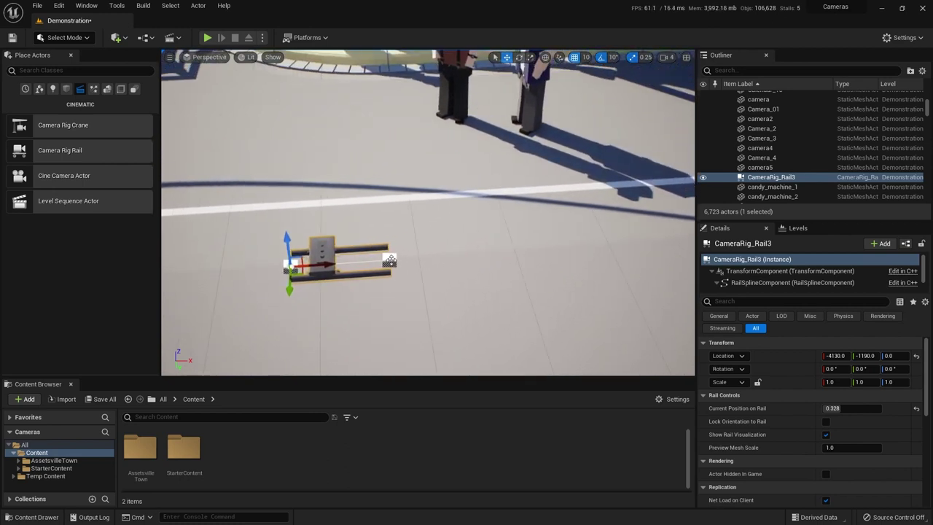
click(391, 261)
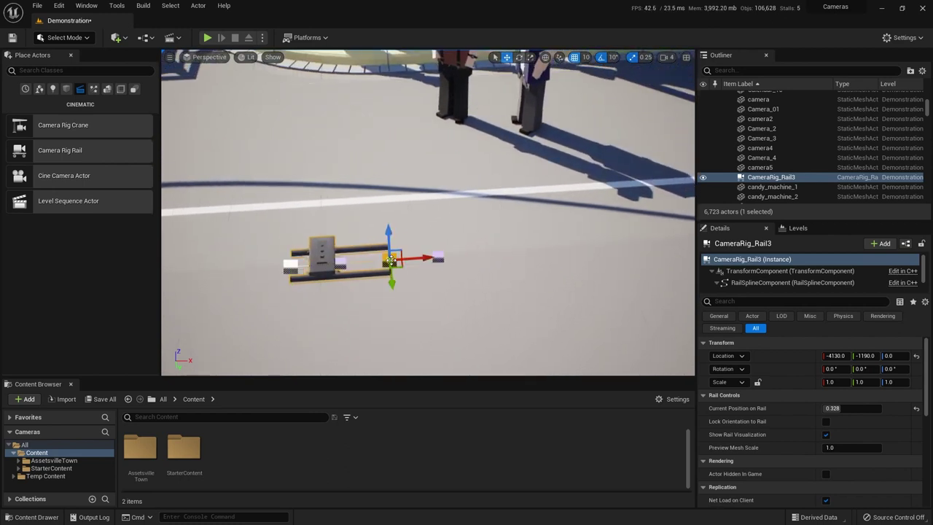
click(290, 266)
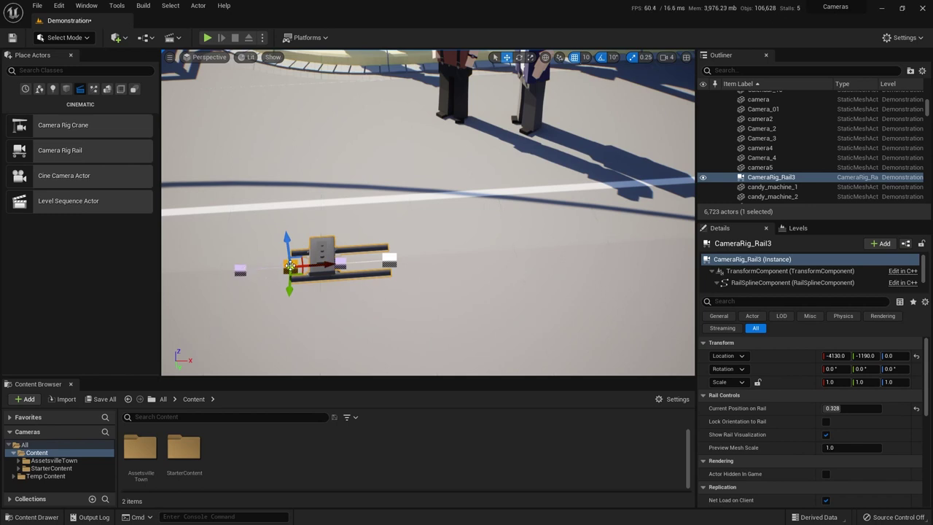
click(388, 261)
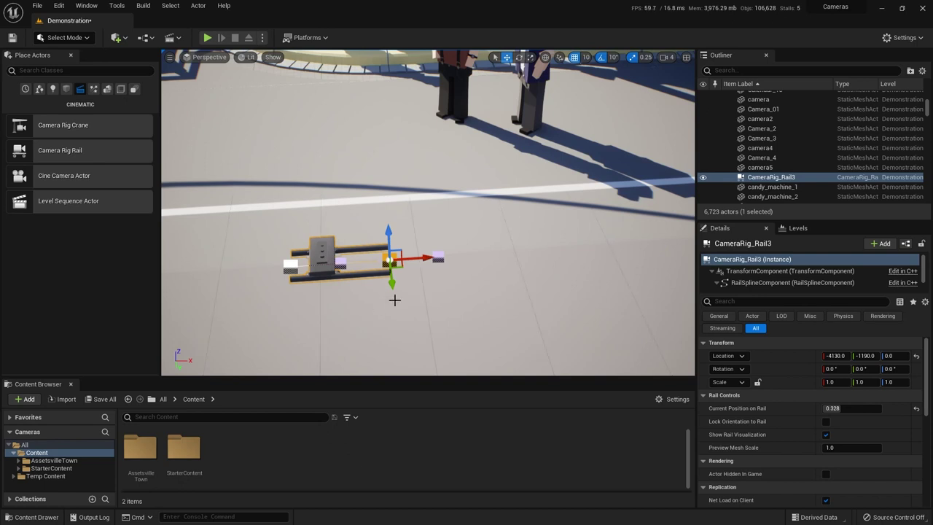
click(440, 256)
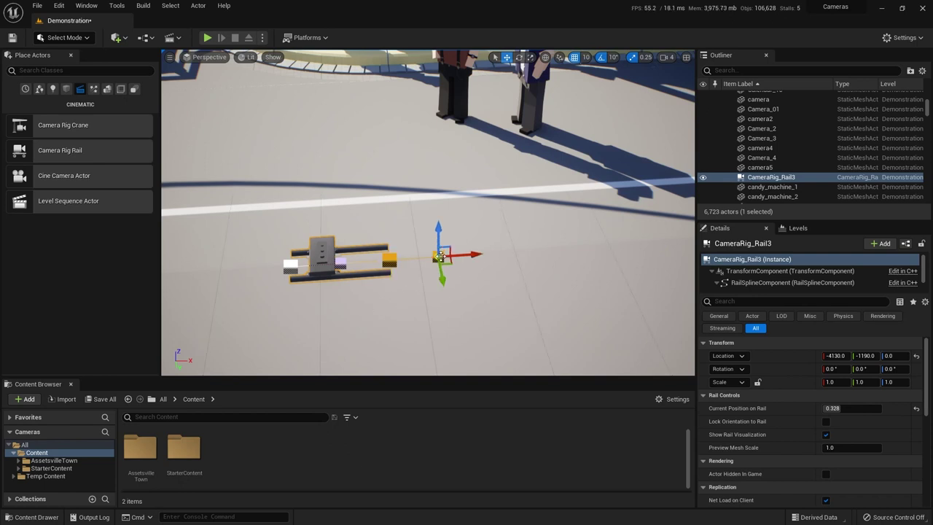
click(342, 262)
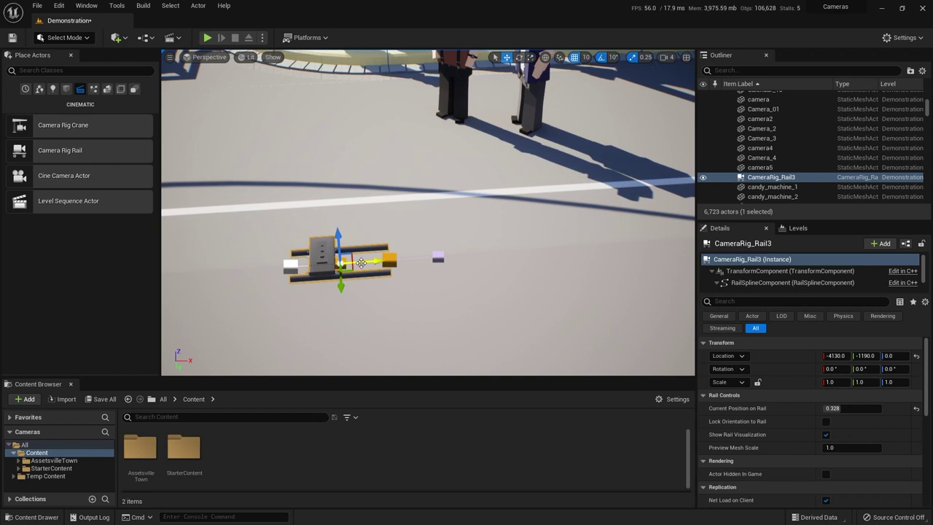
click(439, 257)
click(389, 260)
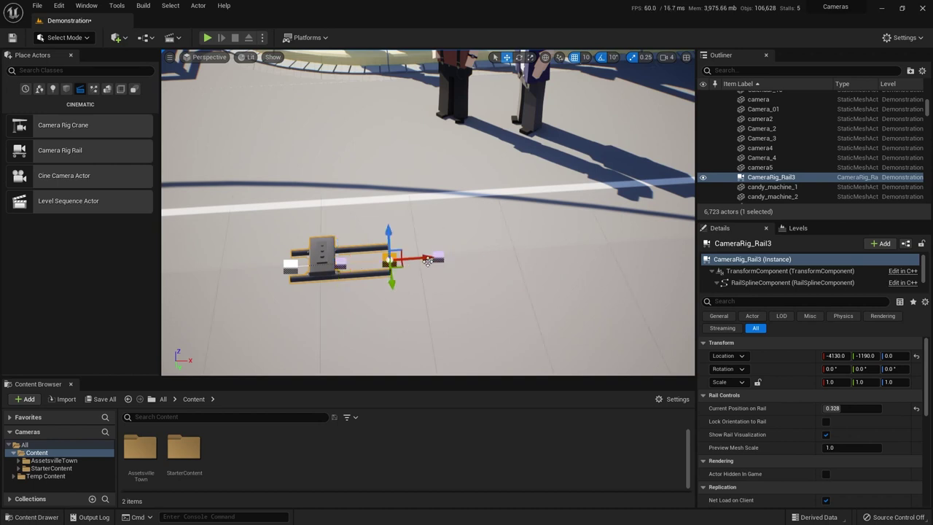
Step: Stretch both rail ends outward, then Alt-drag the right end to add a new spline point
drag(425, 257, 536, 252)
click(290, 266)
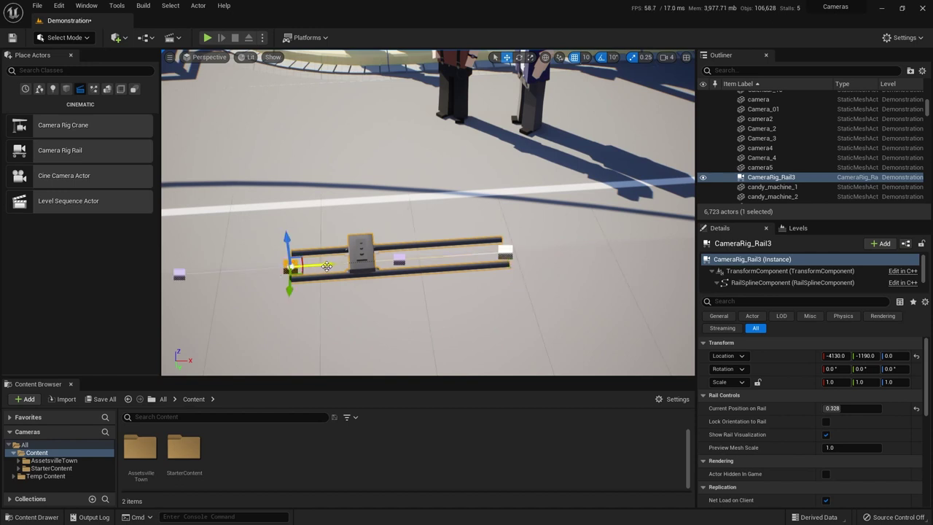
drag(291, 267, 245, 267)
right_drag(446, 306, 474, 274)
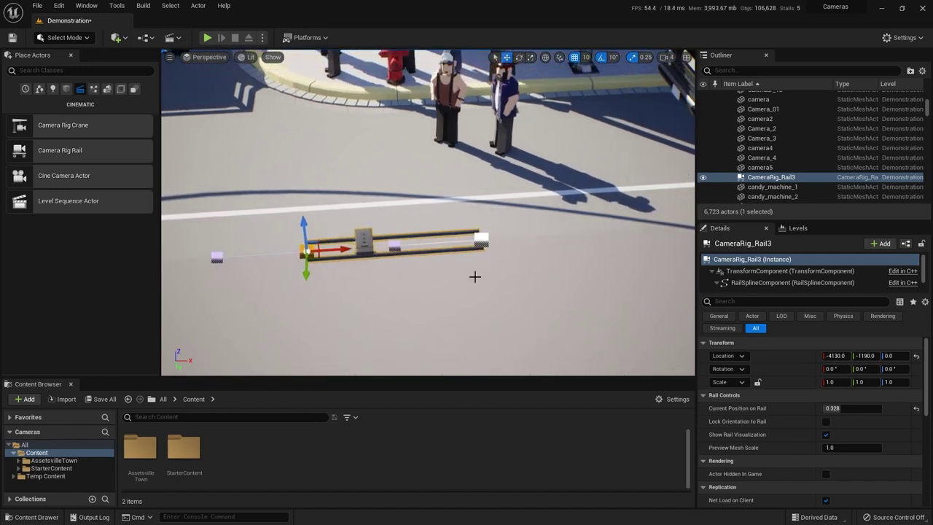
click(483, 240)
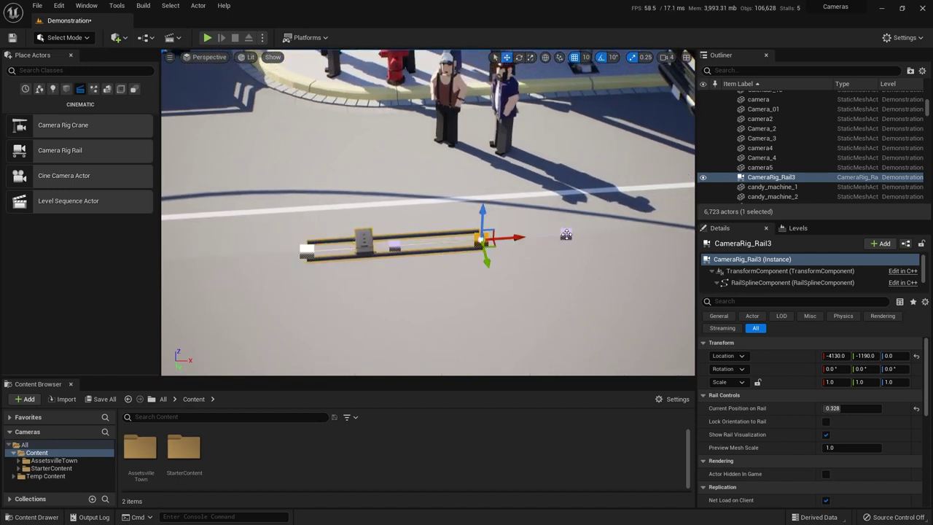
mouse_move(486, 264)
alt+mouse_down()
mouse_move(576, 259)
mouse_move(579, 286)
mouse_move(566, 238)
mouse_move(576, 291)
mouse_move(567, 232)
mouse_move(577, 283)
mouse_move(562, 278)
mouse_move(561, 286)
alt+mouse_up()
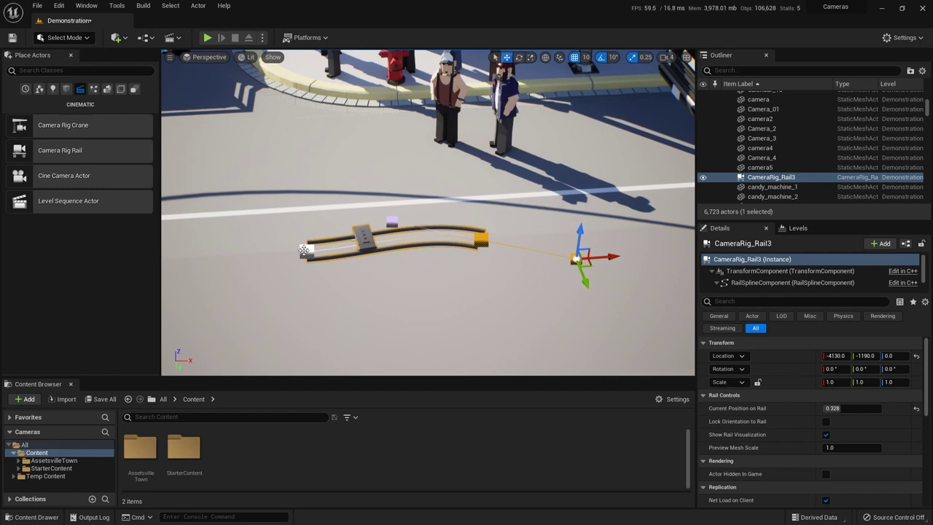
Step: Move the point left of the rail start sideways to bend the track, then scrub the mount along it
click(305, 251)
click(217, 256)
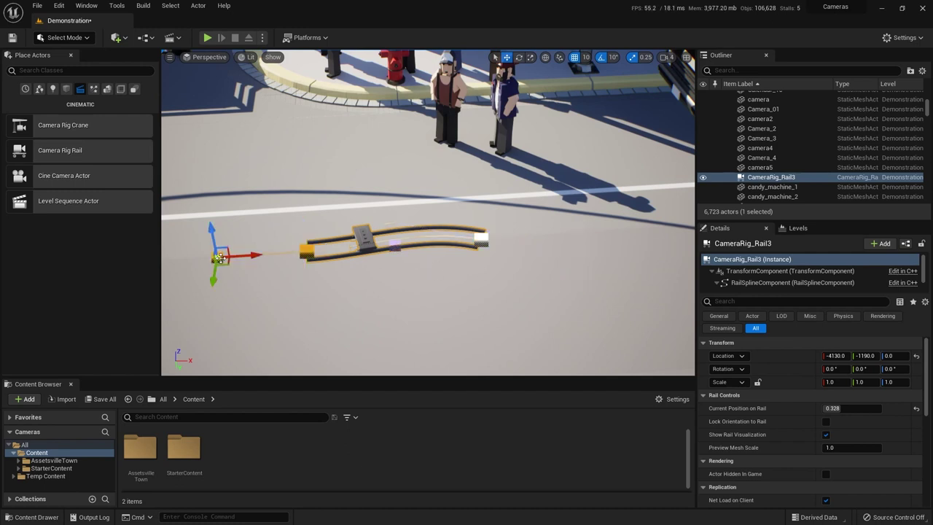
drag(213, 279, 213, 264)
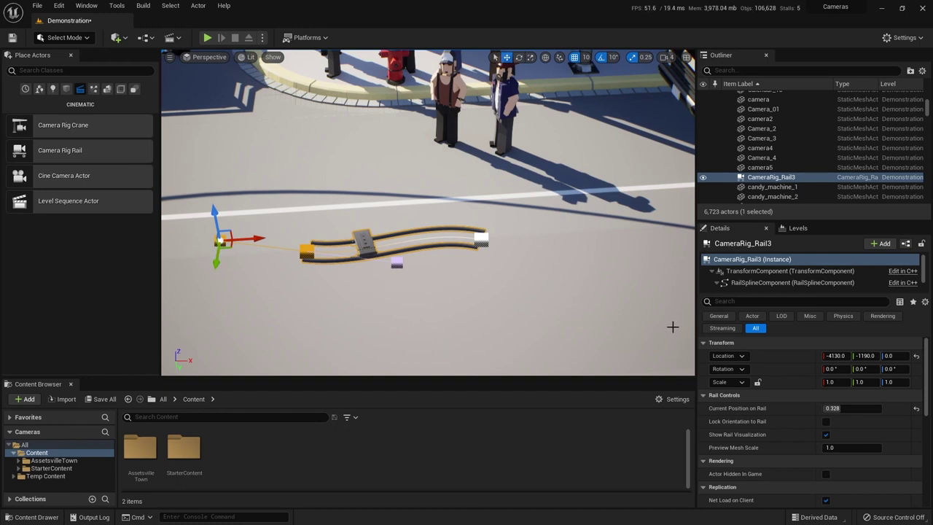
mouse_move(842, 408)
mouse_down()
mouse_move(831, 408)
mouse_move(855, 409)
mouse_move(828, 408)
mouse_move(864, 408)
mouse_move(847, 408)
mouse_up()
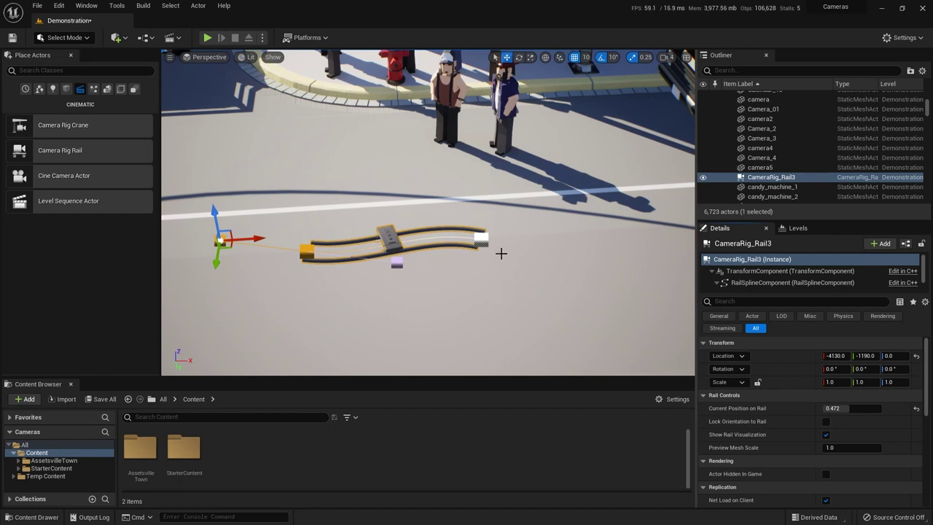
Step: Extend the rail's right end, pull it down-right, and push a mid-rail point right
click(482, 240)
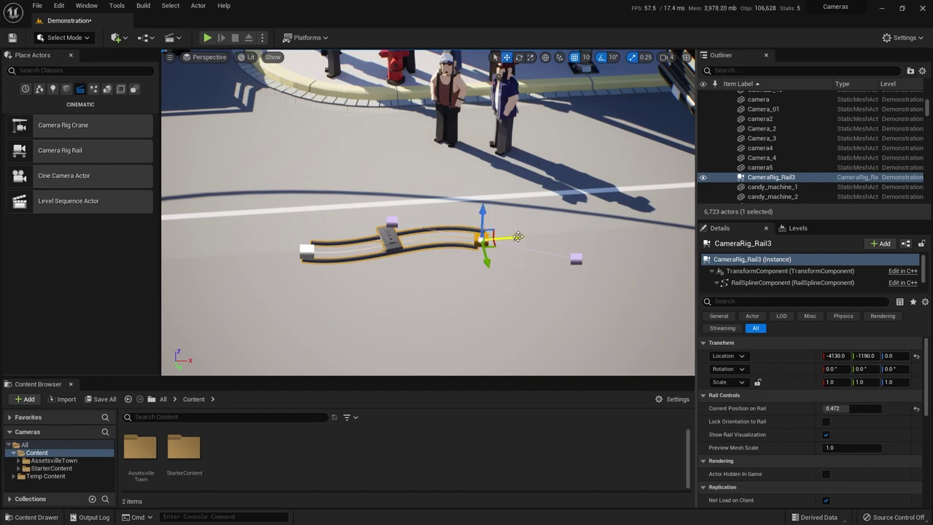
drag(517, 237, 618, 247)
drag(612, 279, 595, 319)
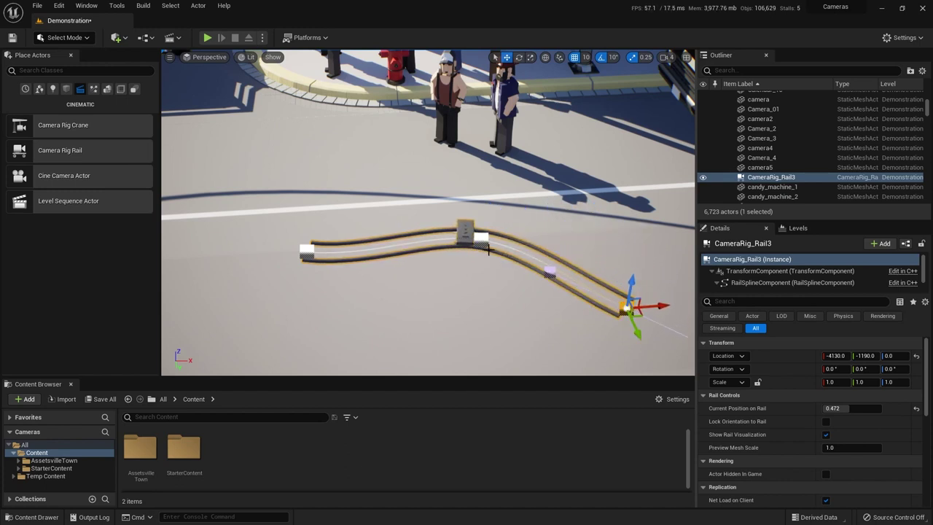
click(550, 272)
drag(587, 268, 646, 260)
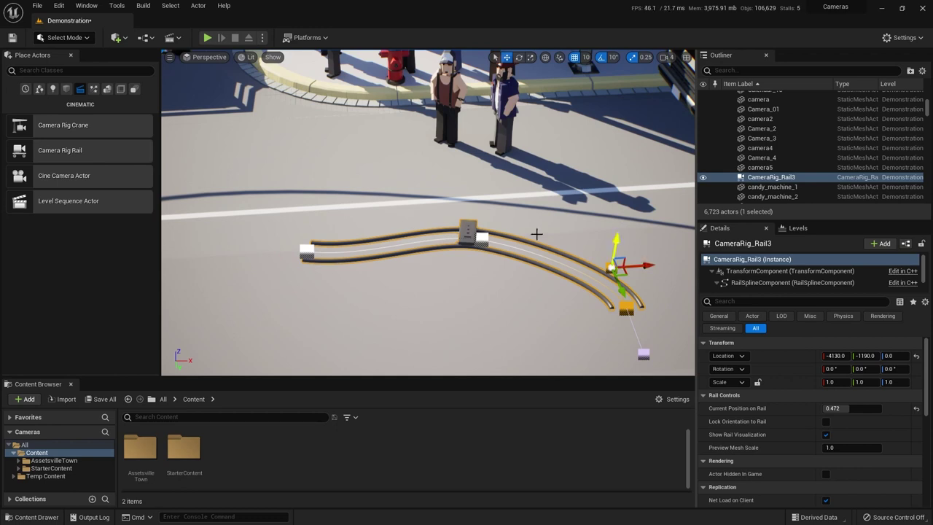
Step: Nudge the middle spline point up and right, undoing the unwanted lifts of the rail
click(483, 240)
drag(483, 240, 506, 219)
key(ctrl+z)
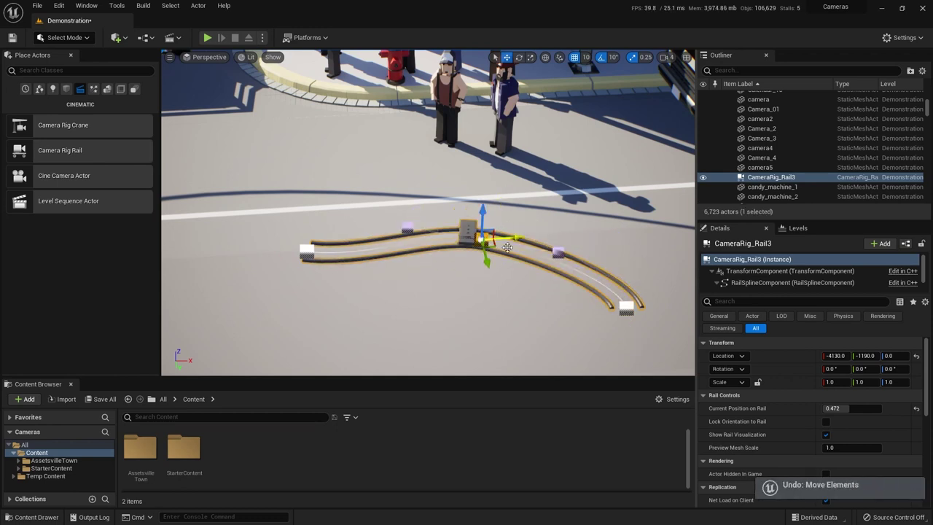
drag(484, 212, 484, 166)
right_drag(484, 166, 484, 183)
key(ctrl+z)
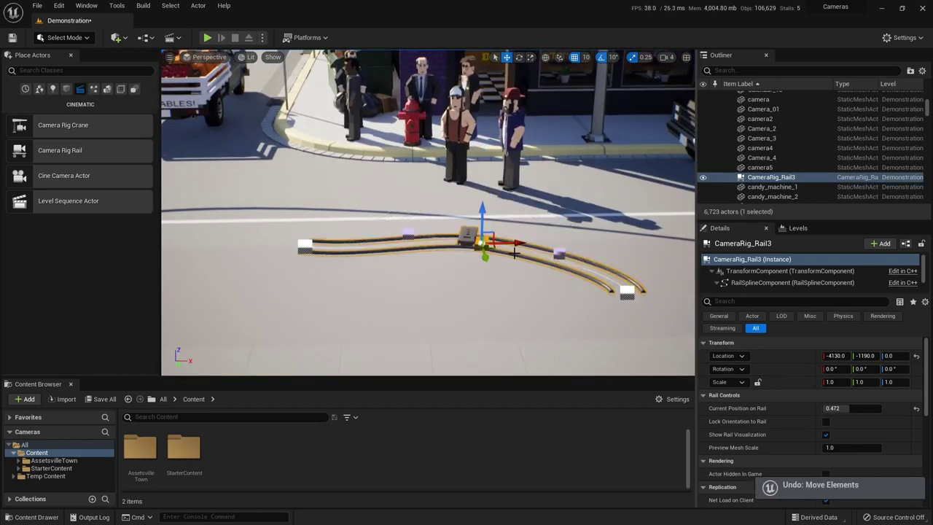
drag(485, 255, 503, 248)
alt+drag(531, 299, 555, 290)
Step: Scrub the camera mount back to the rail start, setting Current Position on Rail to 0.0
mouse_move(830, 411)
mouse_down()
mouse_move(881, 410)
mouse_move(836, 410)
mouse_up()
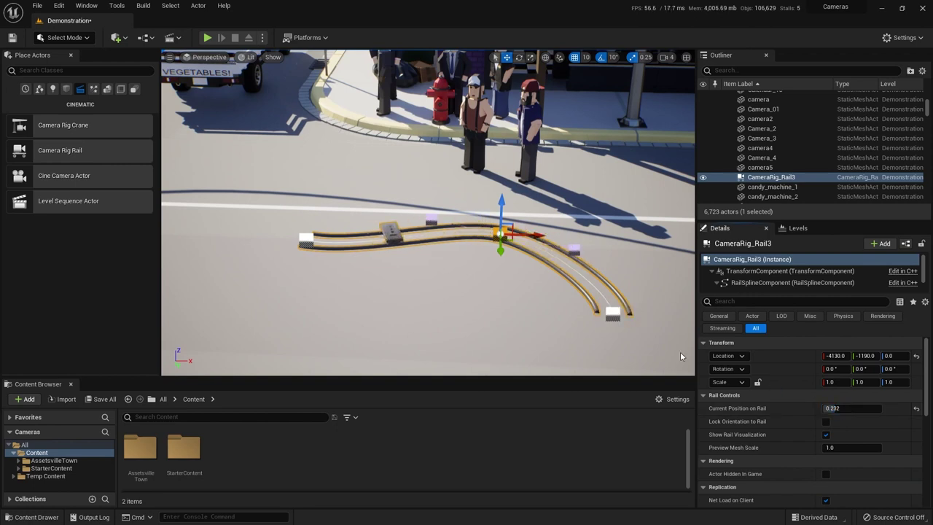
click(614, 315)
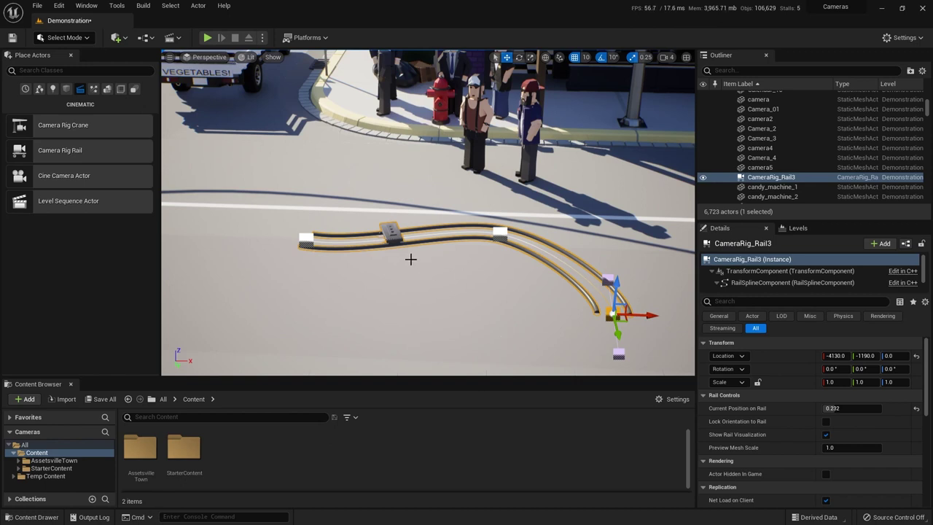
drag(846, 409, 824, 409)
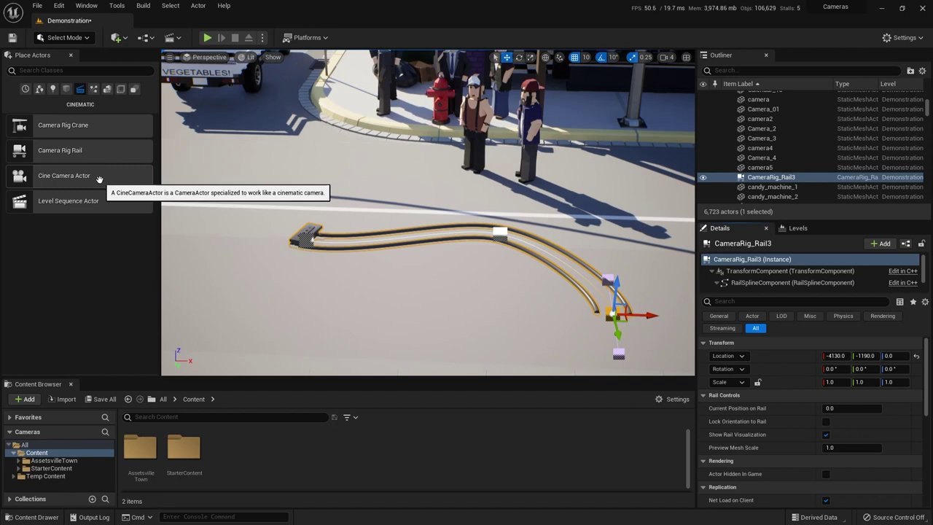
Step: Place a Cine Camera Actor on the street beside the rail start and enlarge the Outliner list
drag(100, 177, 312, 296)
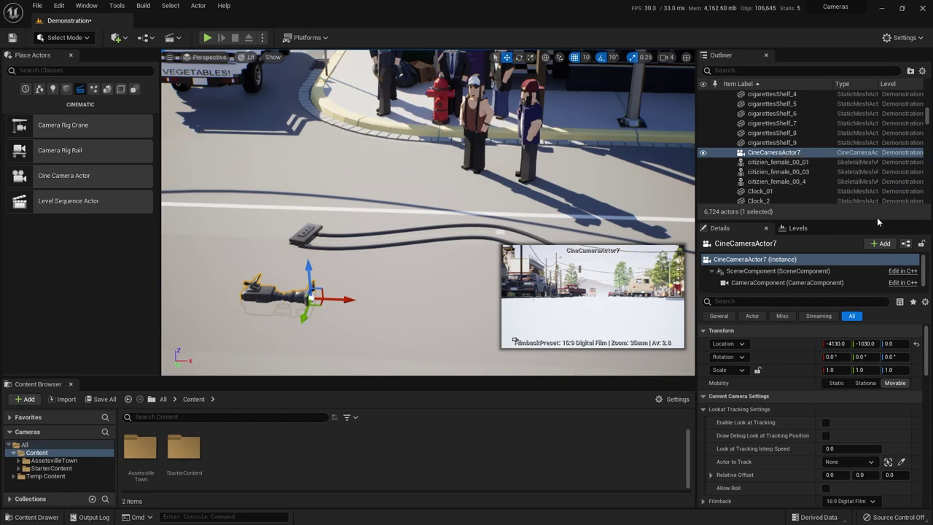
drag(878, 222, 875, 386)
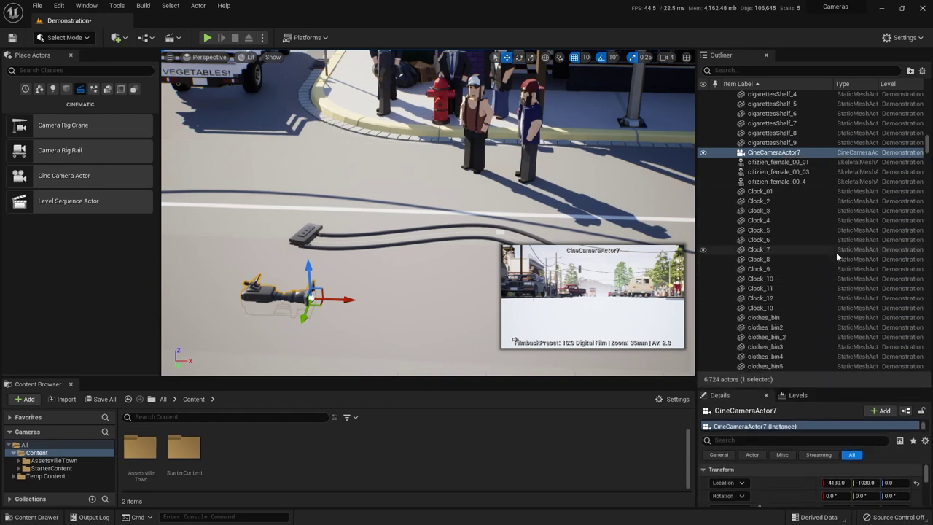
scroll(836, 252, up, 5)
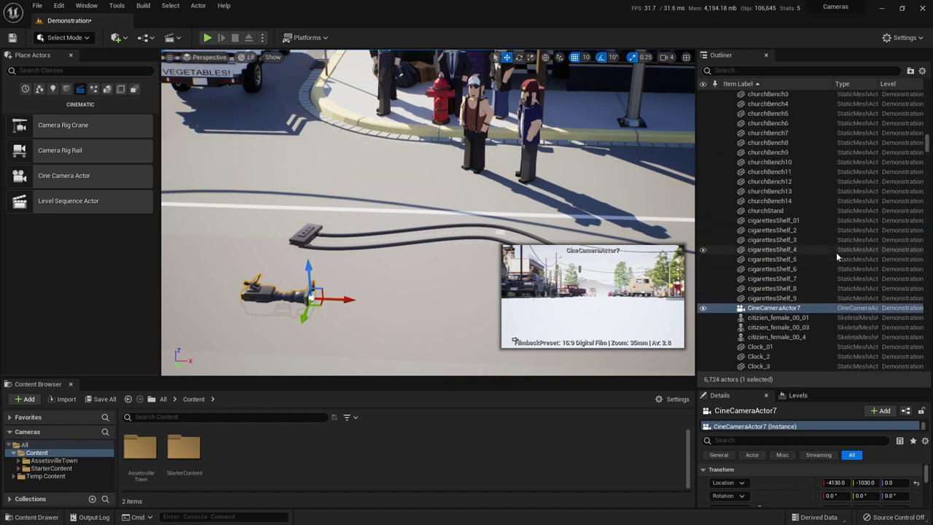
scroll(836, 252, up, 10)
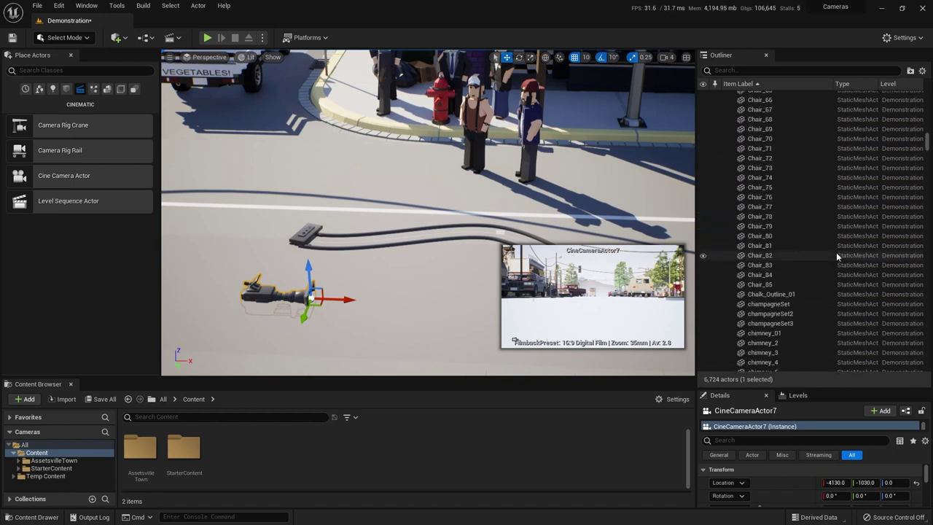
scroll(837, 252, up, 8)
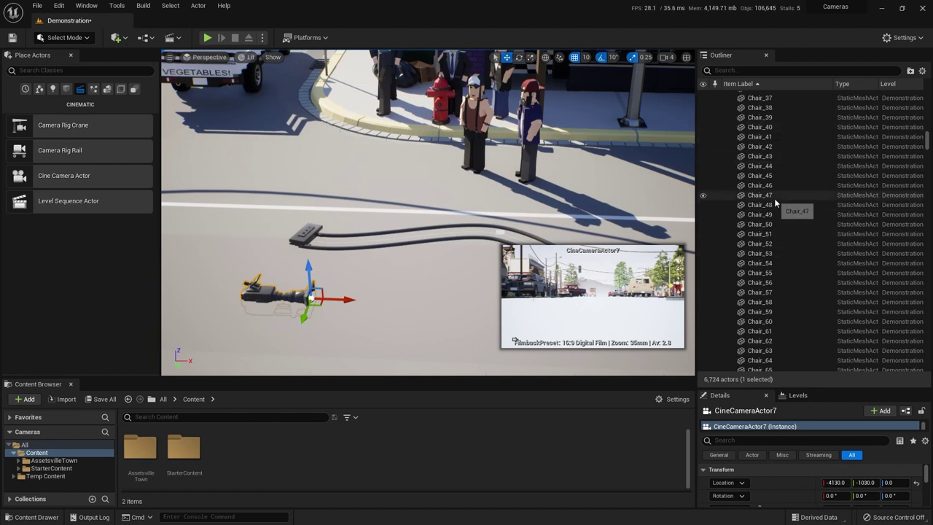
Step: Filter the Outliner by 'camera' and widen the Item Label column
scroll(780, 197, down, 12)
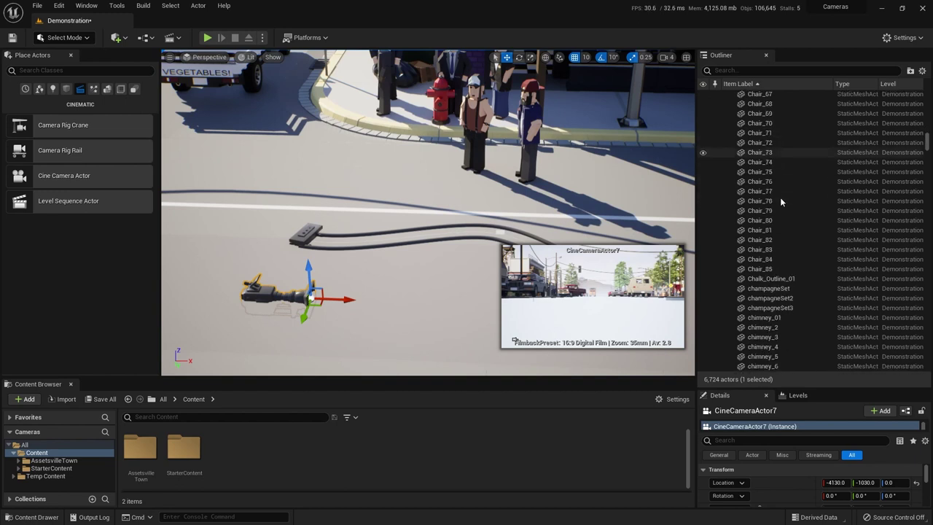
scroll(780, 198, down, 14)
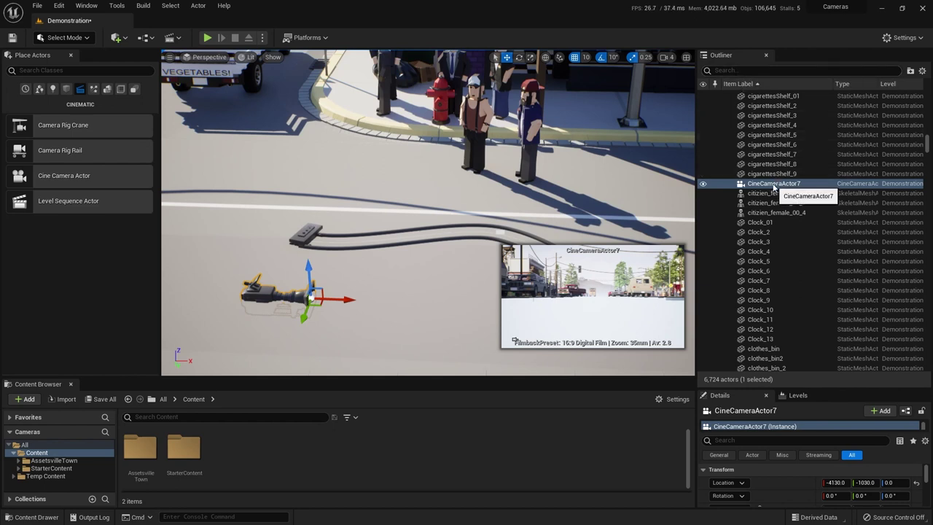
click(733, 71)
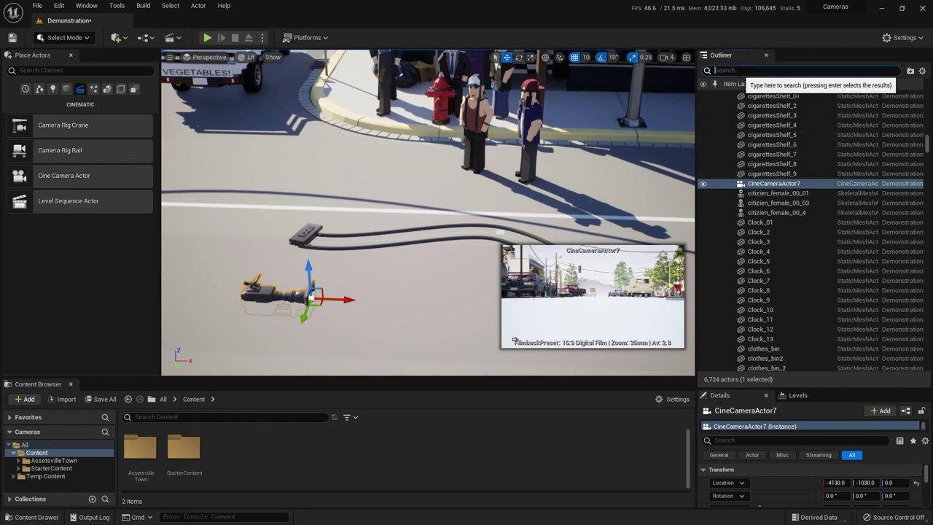
text(camera)
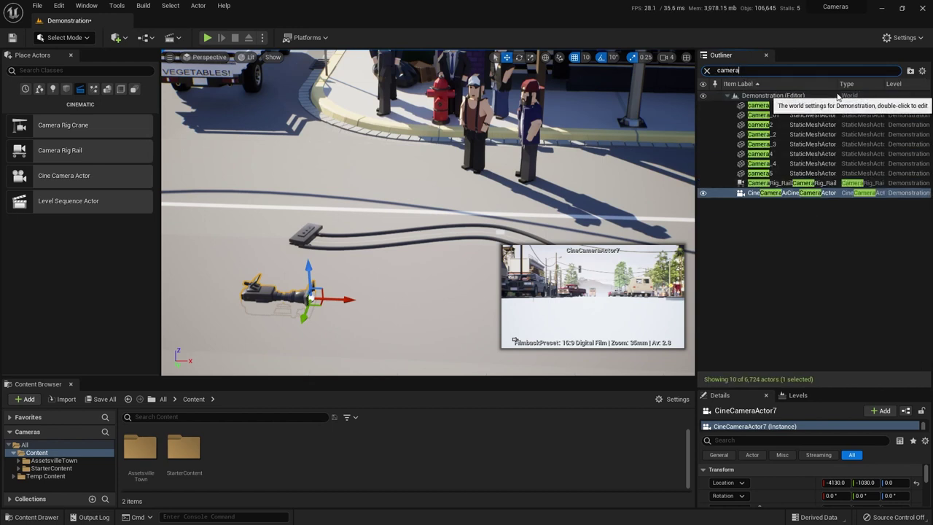
drag(838, 84, 861, 83)
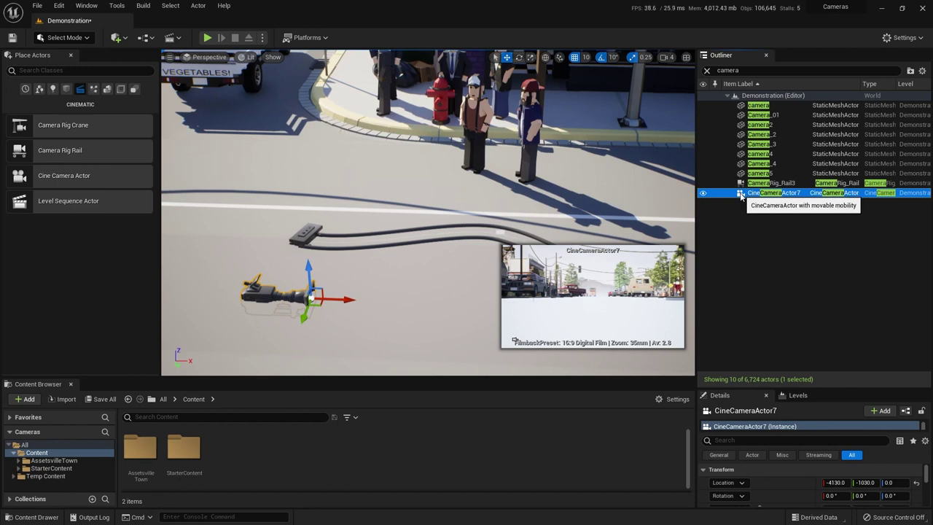
Step: Parent CineCameraActor7 under CameraRig_Rail3 in the Outliner and give Details more room
drag(743, 195, 758, 188)
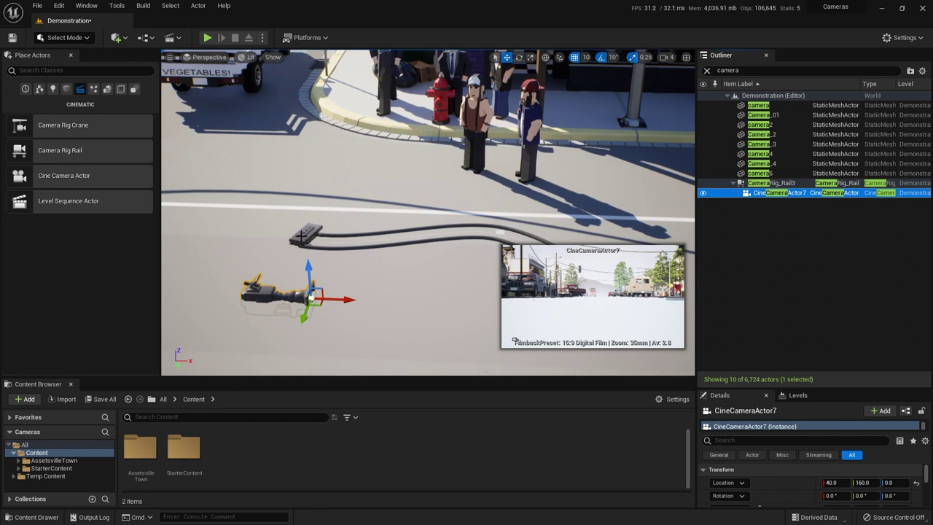
drag(777, 389, 775, 241)
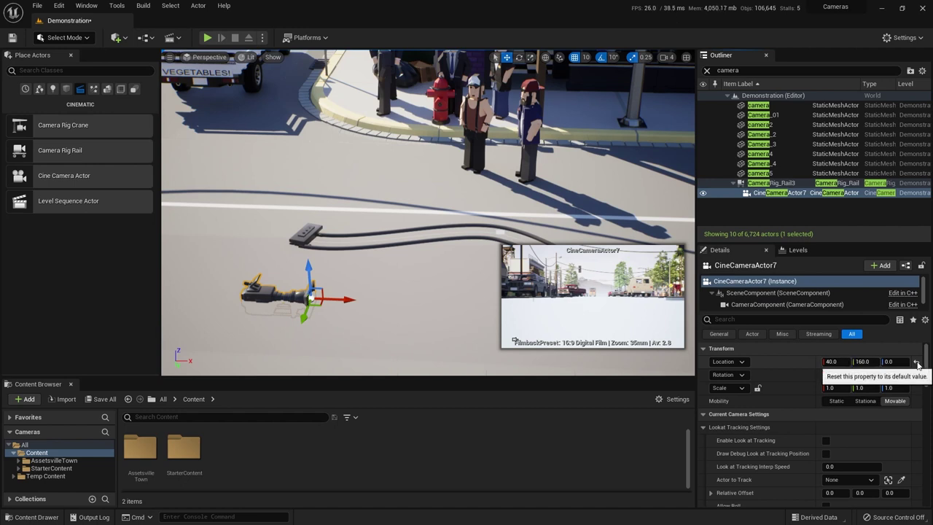
Step: Reset CineCameraActor7's location onto the rail mount and raise it to a Z height of about 41.2
click(917, 364)
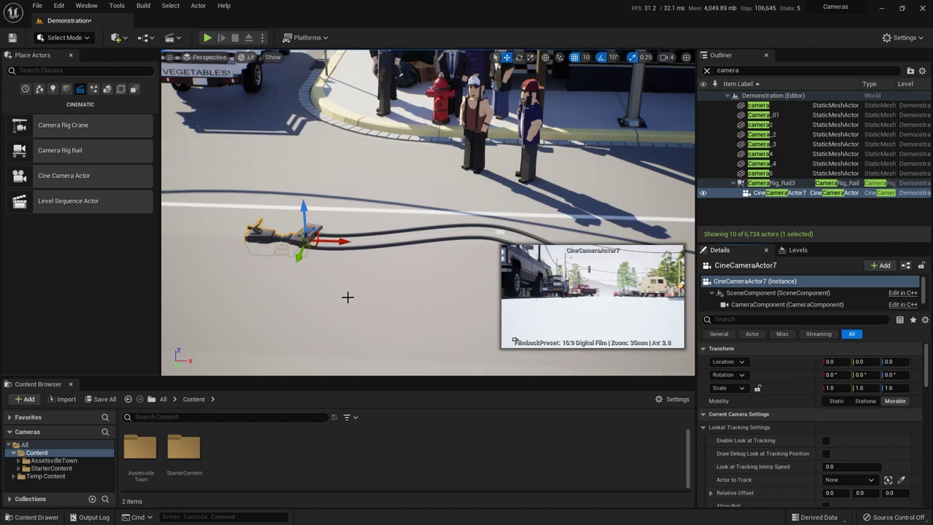
key(f)
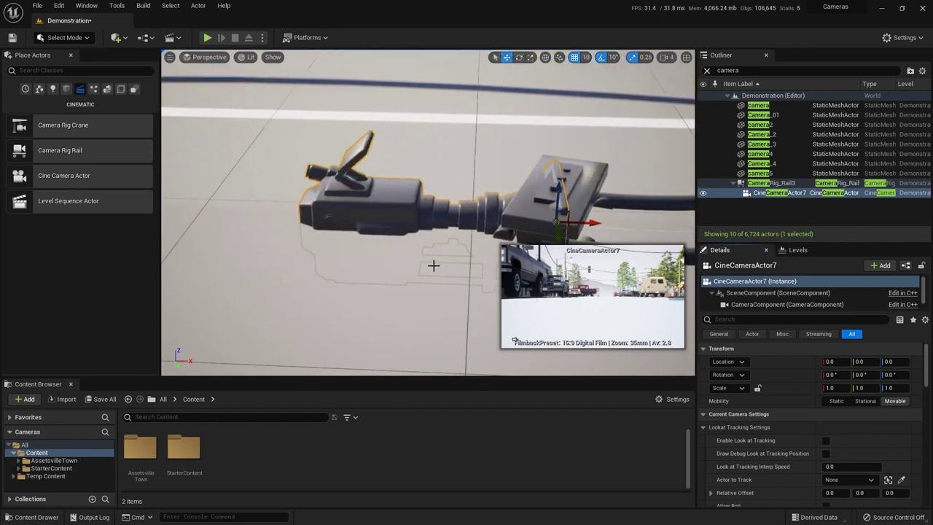
right_drag(393, 212, 394, 213)
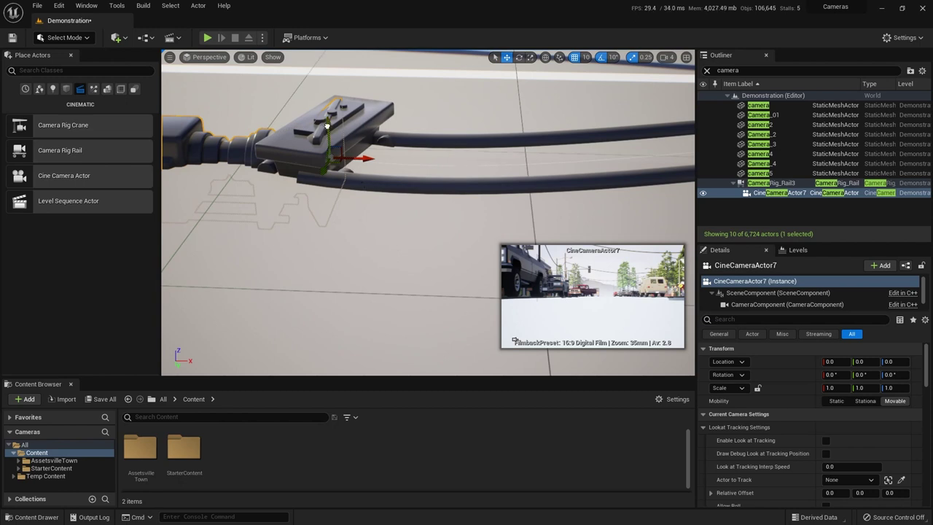
drag(325, 125, 329, 82)
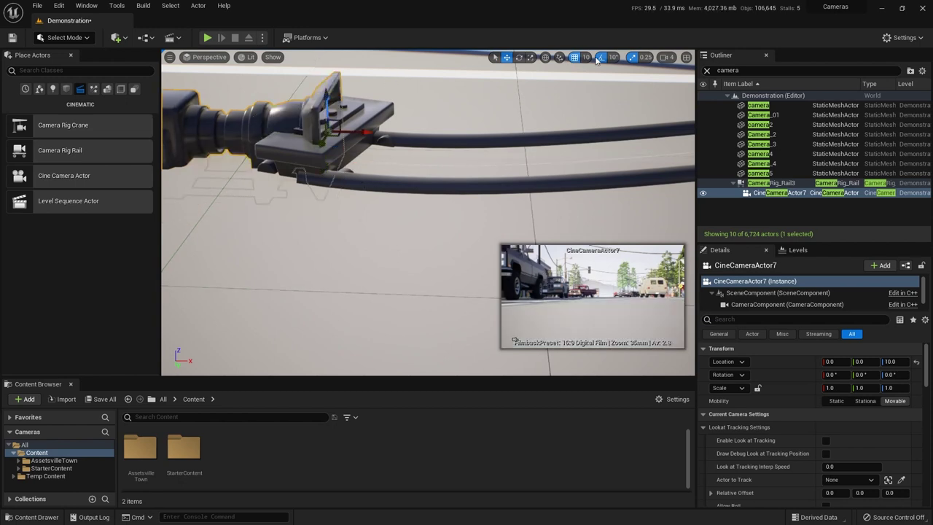
drag(324, 95, 324, 48)
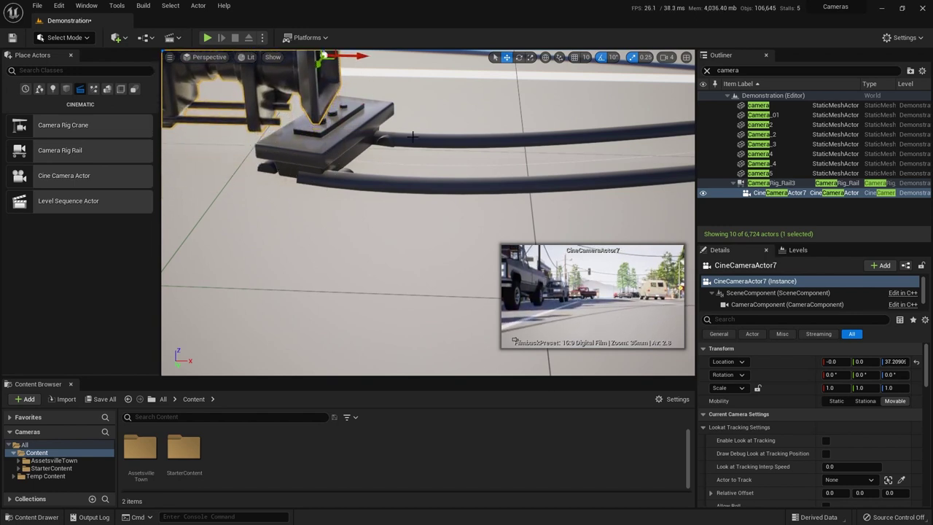
scroll(428, 211, down, 5)
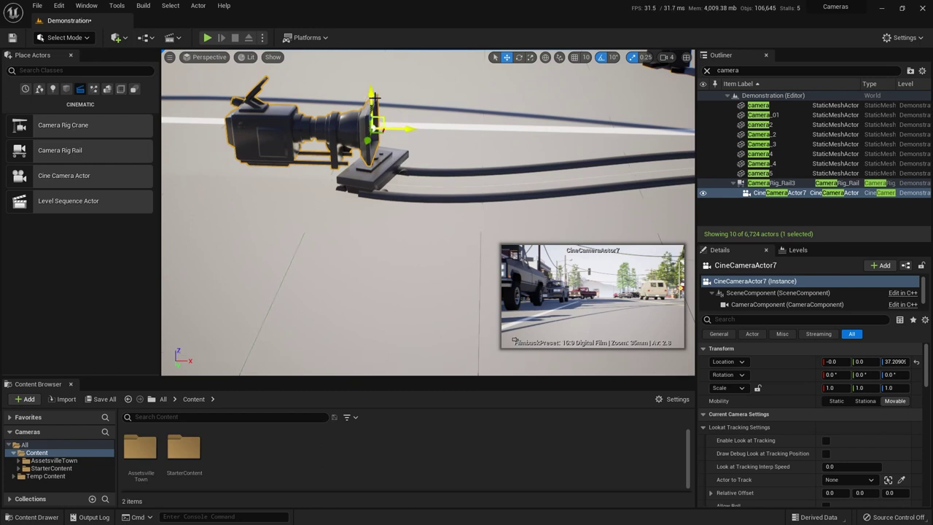
drag(373, 100, 373, 93)
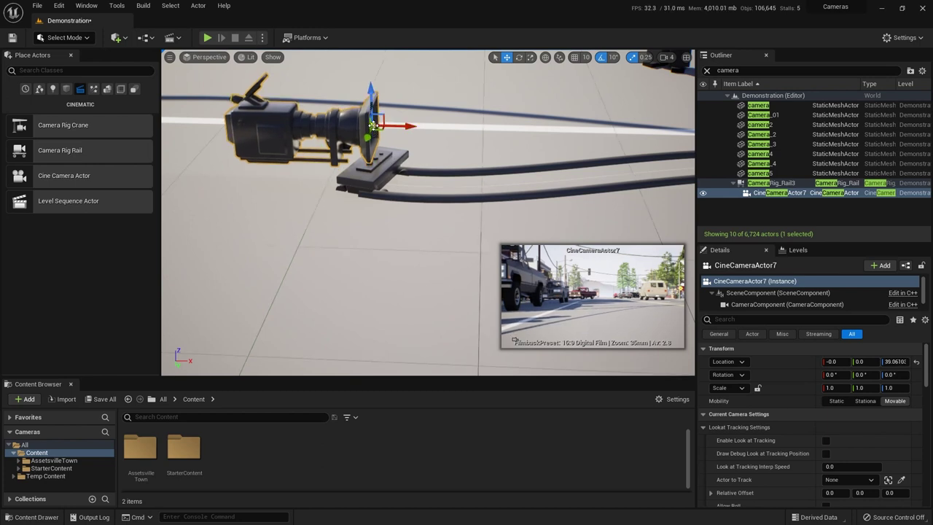
drag(373, 124, 377, 144)
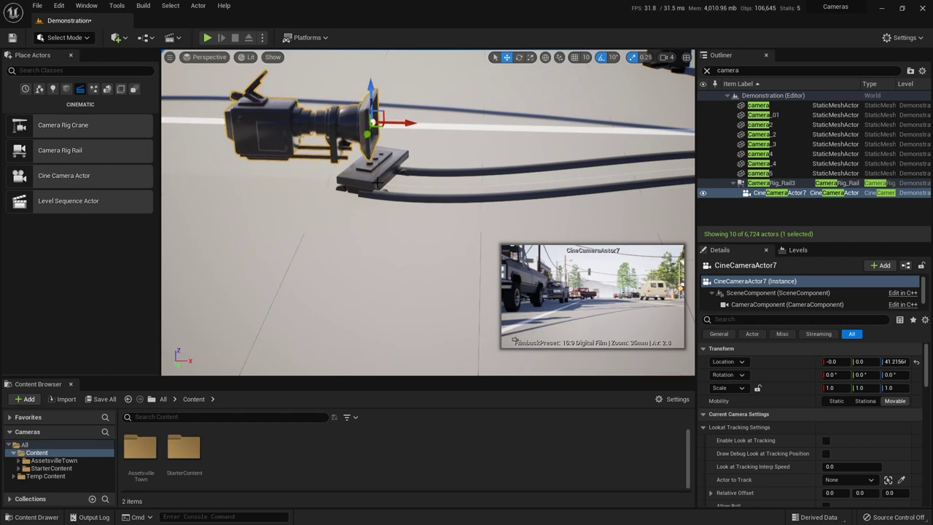
scroll(531, 180, down, 10)
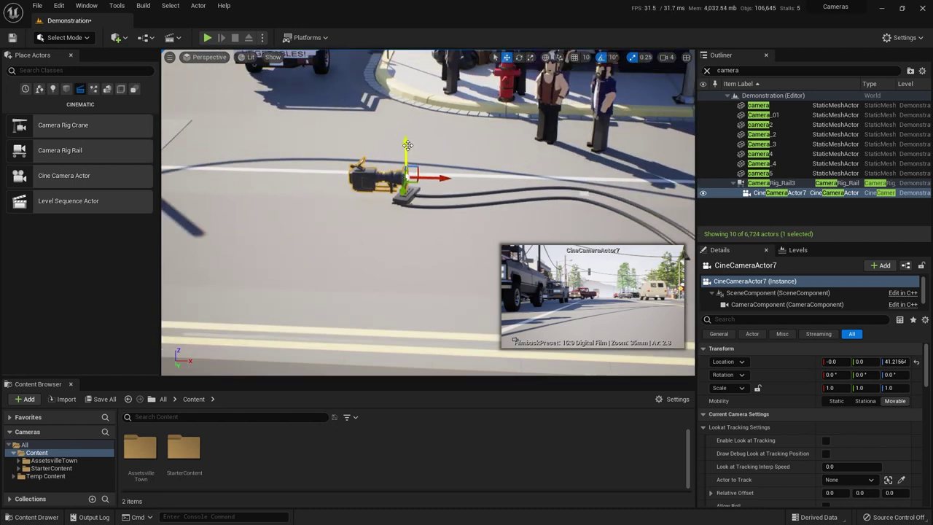
Step: Raise CineCameraActor7 to about 53 units and yaw it to -44°, undoing a stray pitch tilt
drag(407, 144, 407, 136)
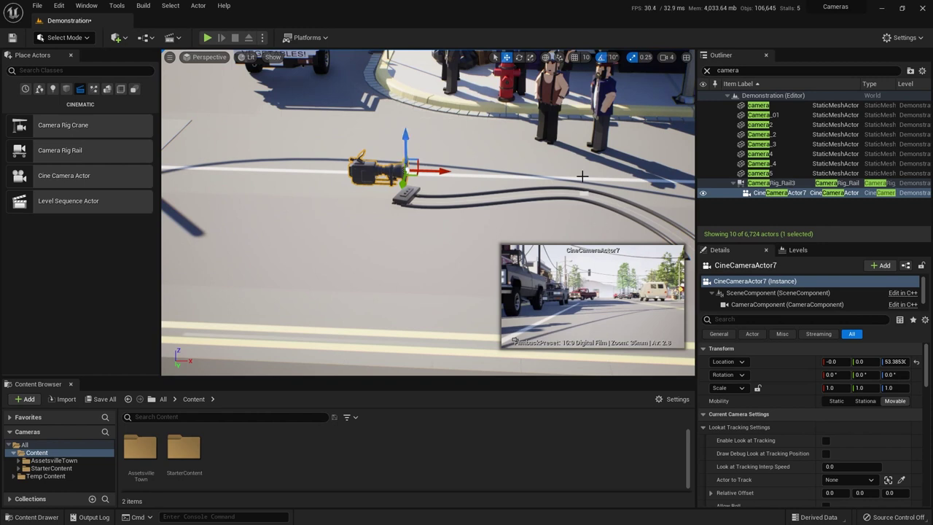
key(e)
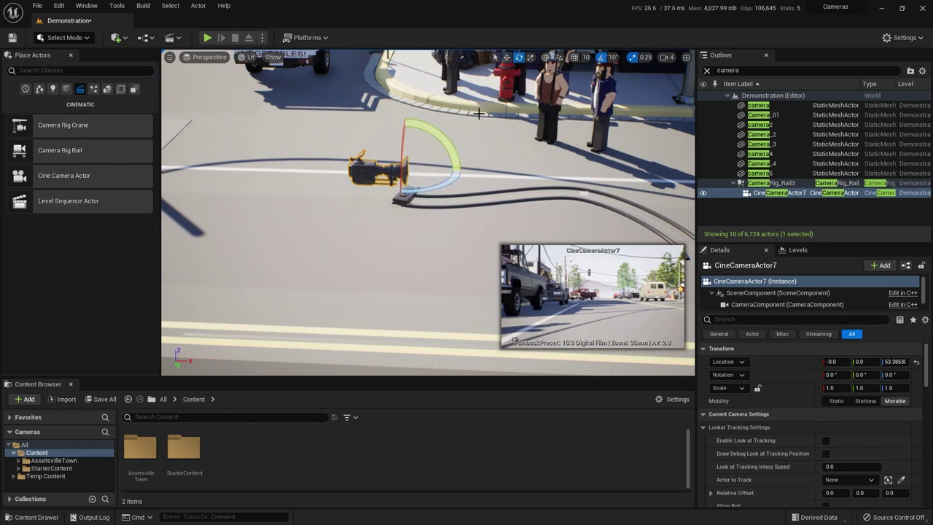
drag(428, 191, 572, 84)
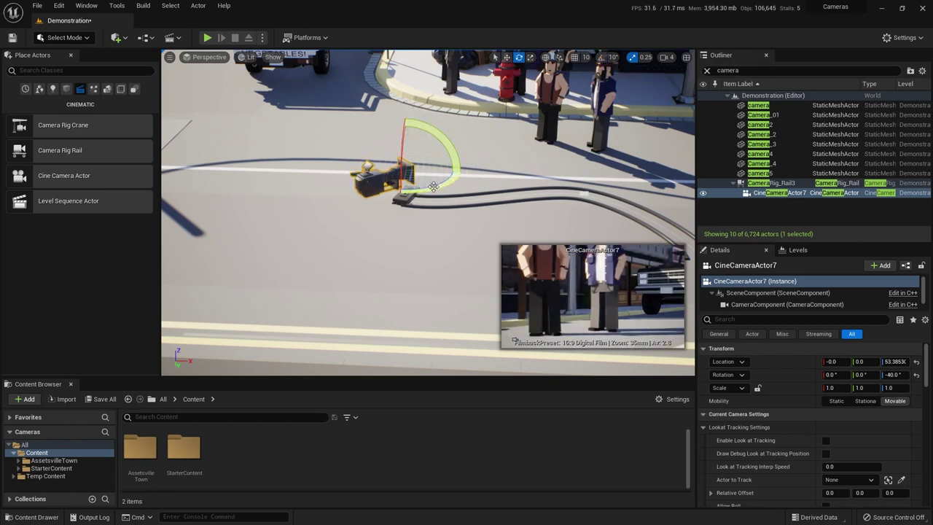
drag(433, 187, 421, 177)
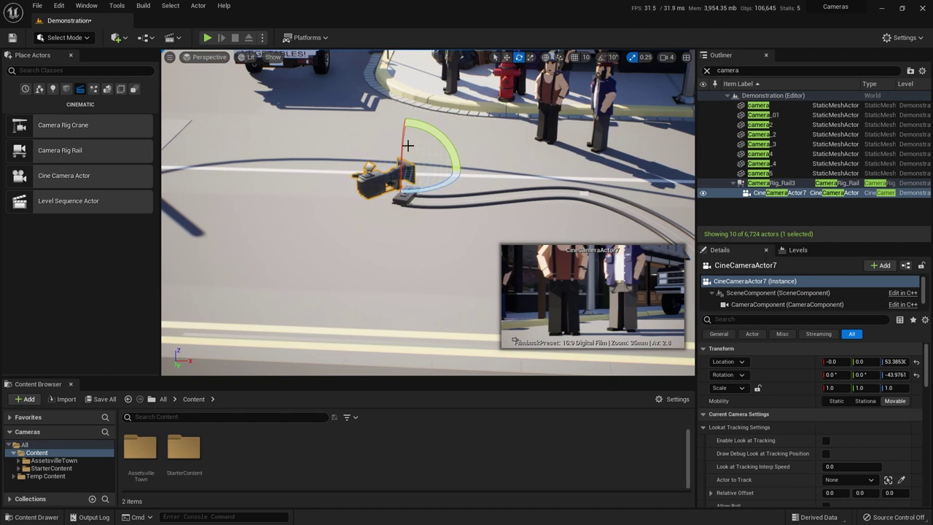
drag(407, 145, 405, 172)
key(ctrl+z)
Step: Slide CameraRig_Rail3's Current Position on Rail with Lock Orientation to Rail ticked, then reselect CineCameraActor7
click(402, 203)
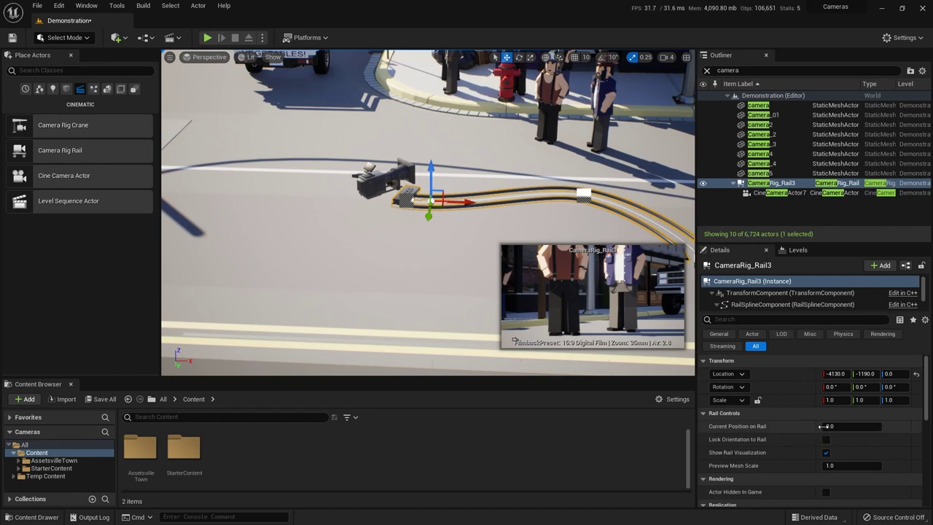
drag(845, 427, 867, 427)
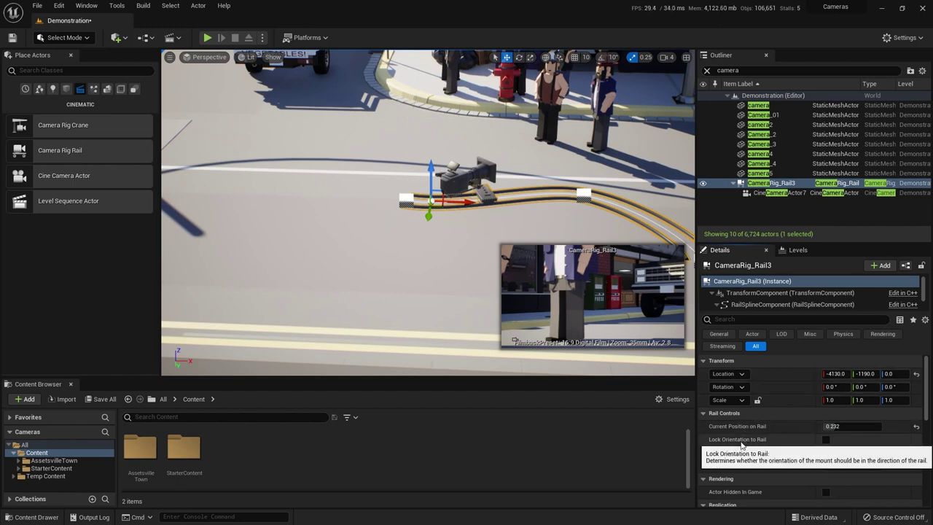
click(825, 439)
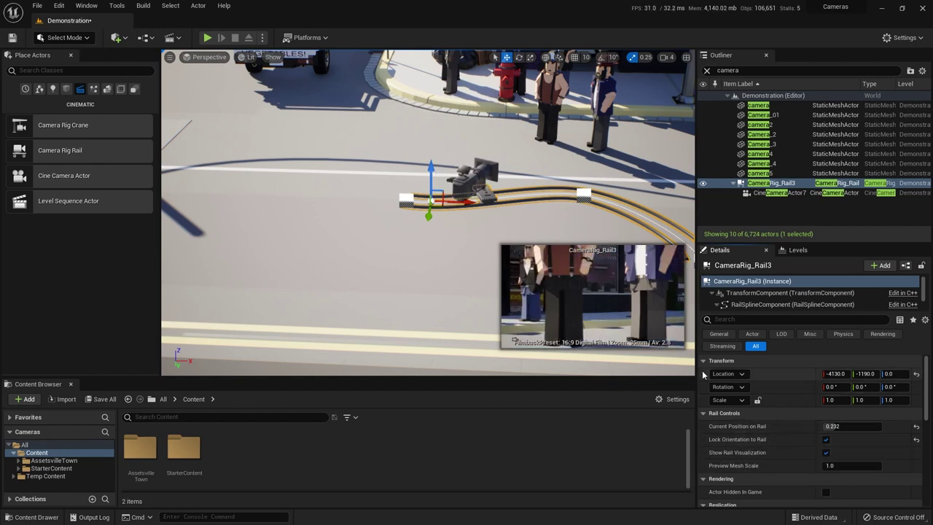
mouse_move(839, 426)
mouse_down()
mouse_move(826, 427)
mouse_move(861, 427)
mouse_move(820, 426)
mouse_move(862, 427)
mouse_move(824, 427)
mouse_up()
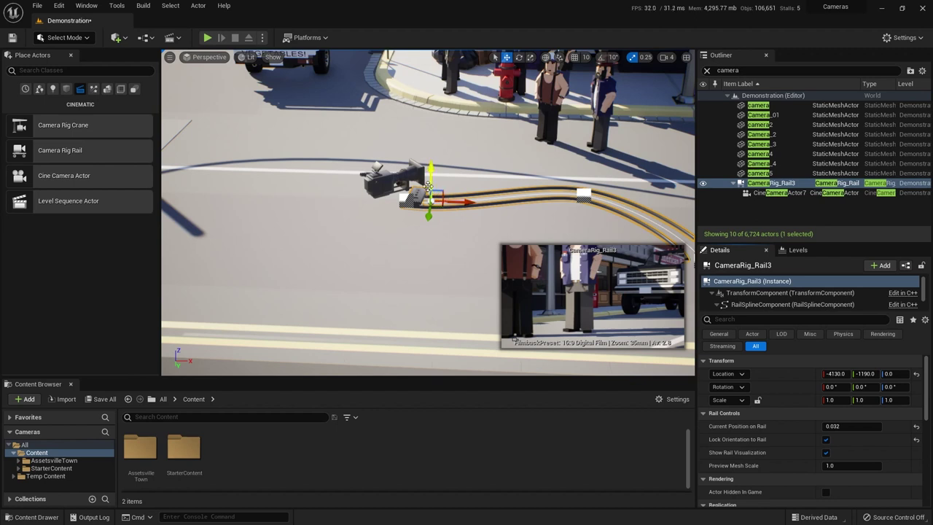
click(394, 181)
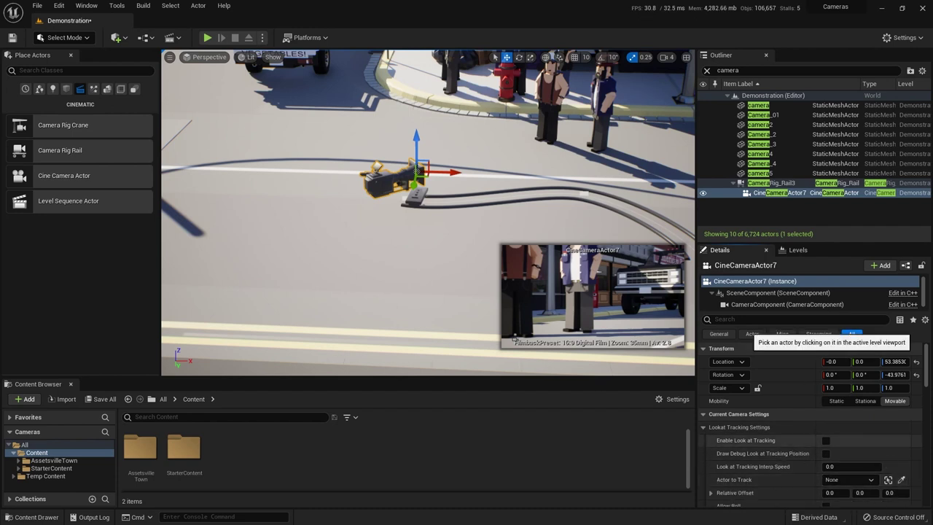
Step: Set pose_standing_26 as the camera's Actor to Track and enable look-at tracking
click(901, 480)
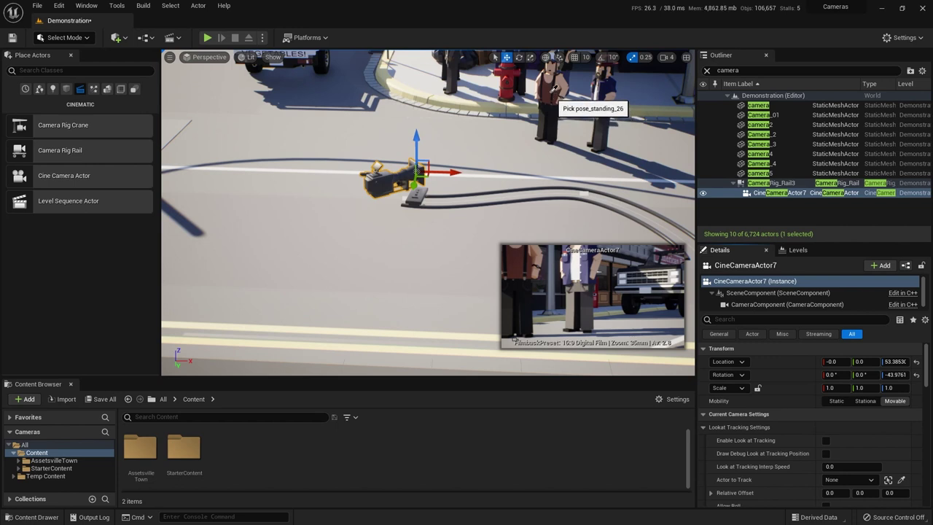
click(554, 88)
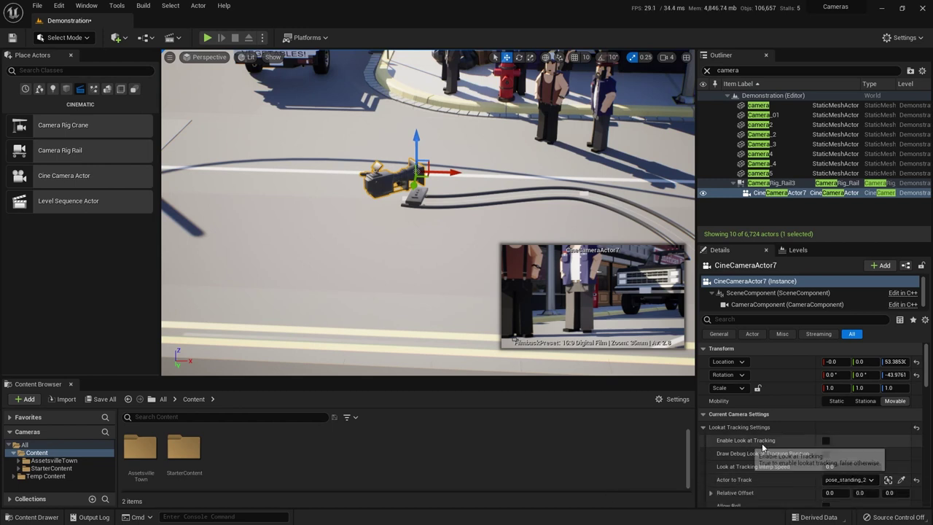
click(826, 441)
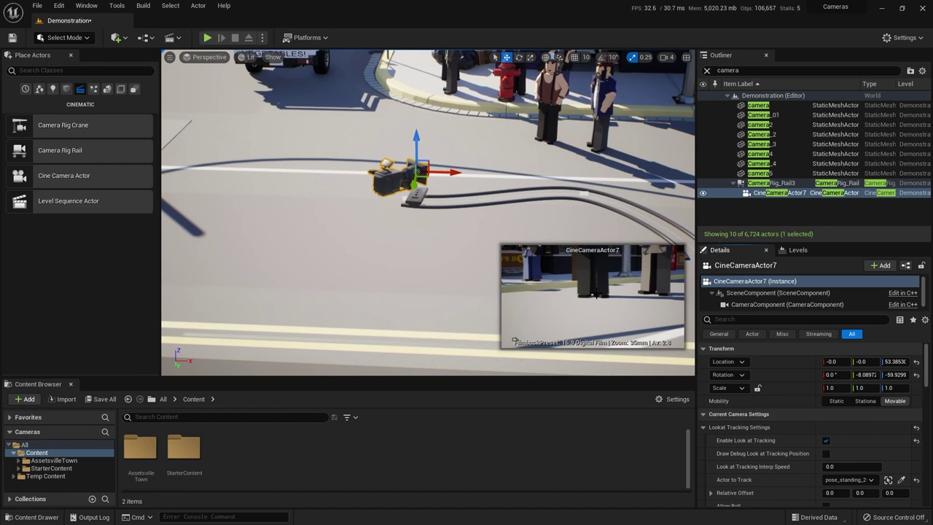
Step: Raise the tracking Relative Offset Z to about 131 so the camera aims at the faces
click(548, 138)
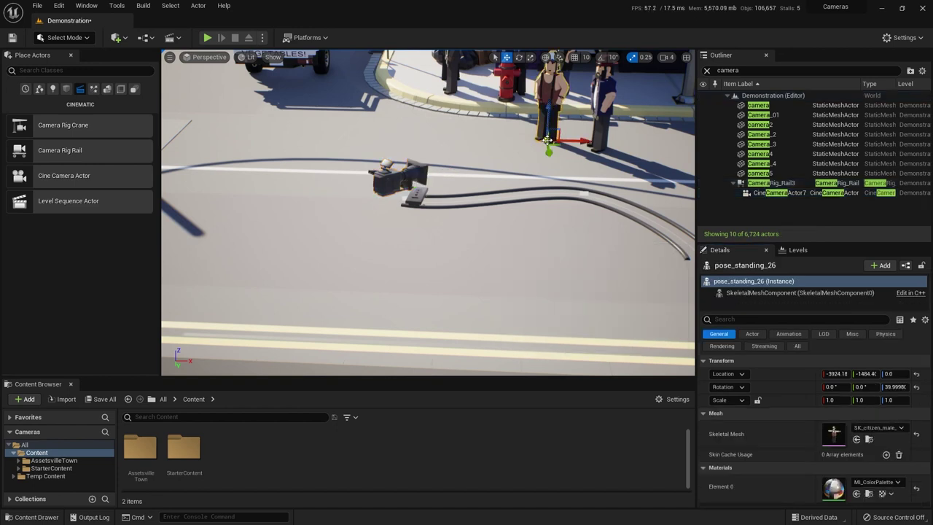
click(398, 176)
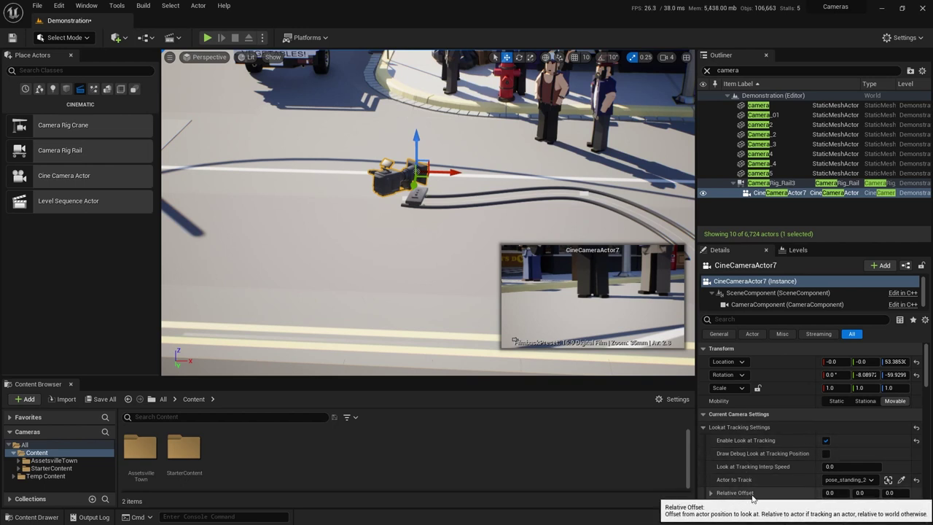
click(891, 493)
text(0.03)
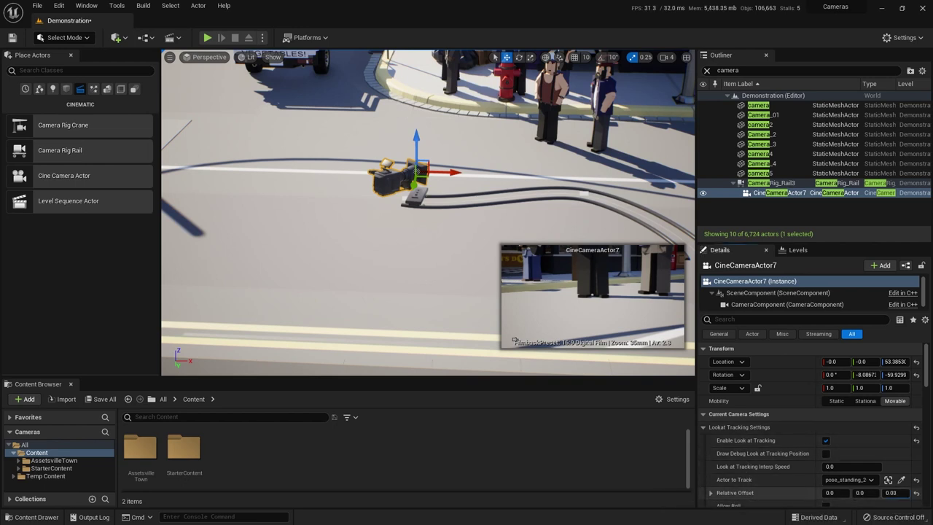
drag(891, 493, 918, 495)
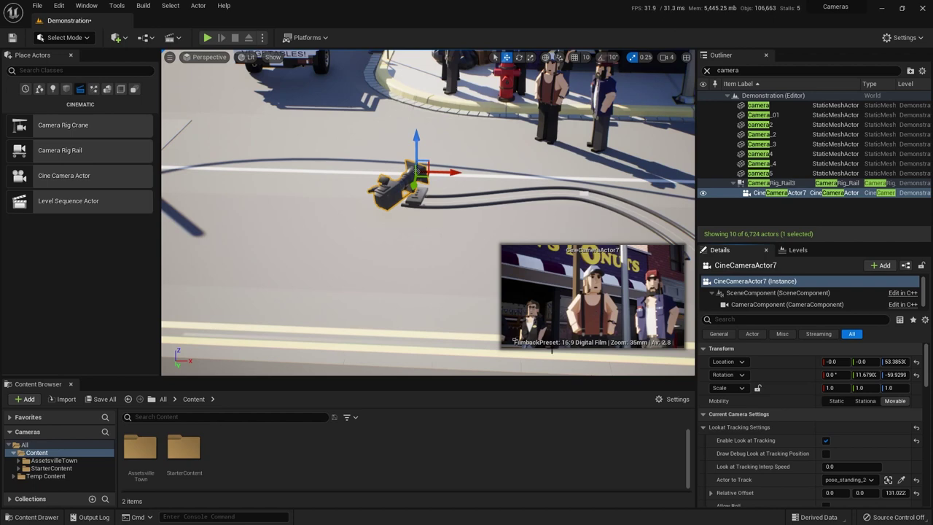
Step: Slide CameraRig_Rail3 along the rail to test the tracking shot, ending at position 0.0
click(441, 207)
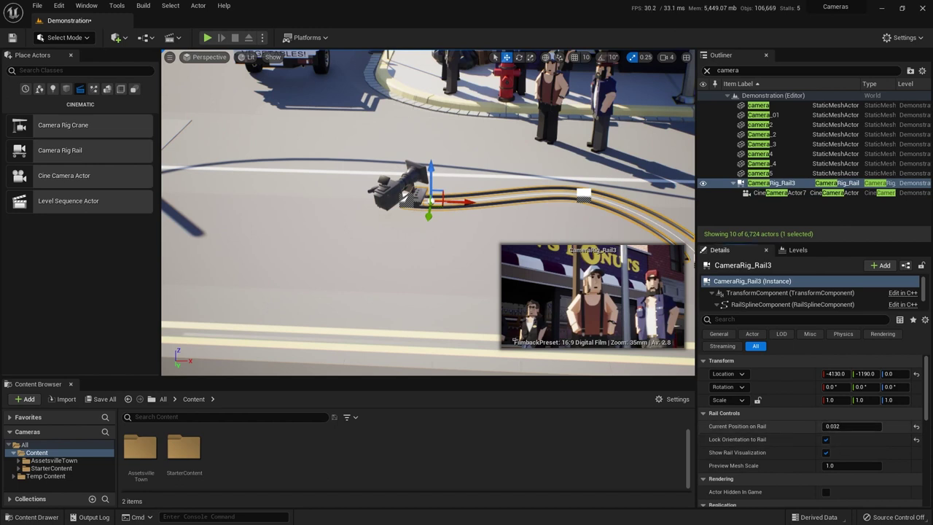
mouse_move(834, 427)
mouse_down()
mouse_move(915, 427)
mouse_move(832, 427)
mouse_up()
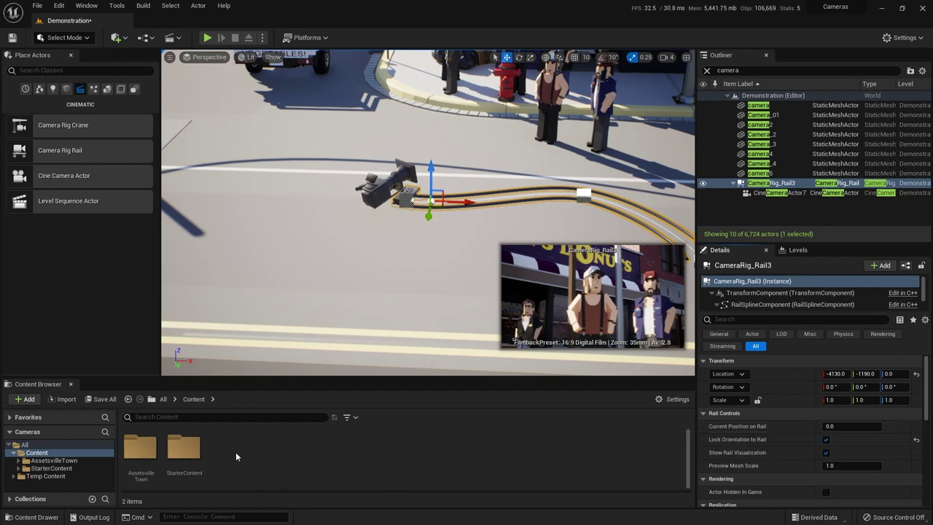
Step: Create a new folder named Cinematics under Content
right_click(58, 455)
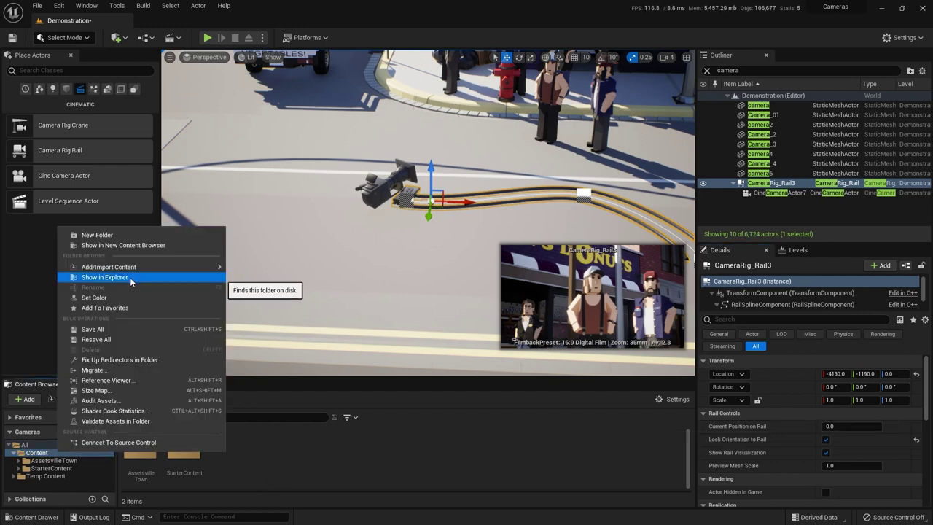
click(117, 234)
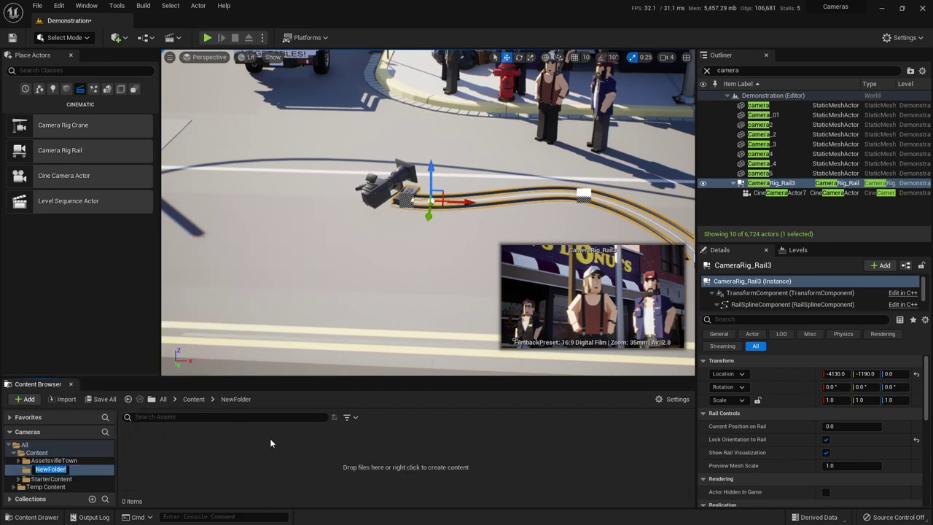
text(Cinematics)
key(Return)
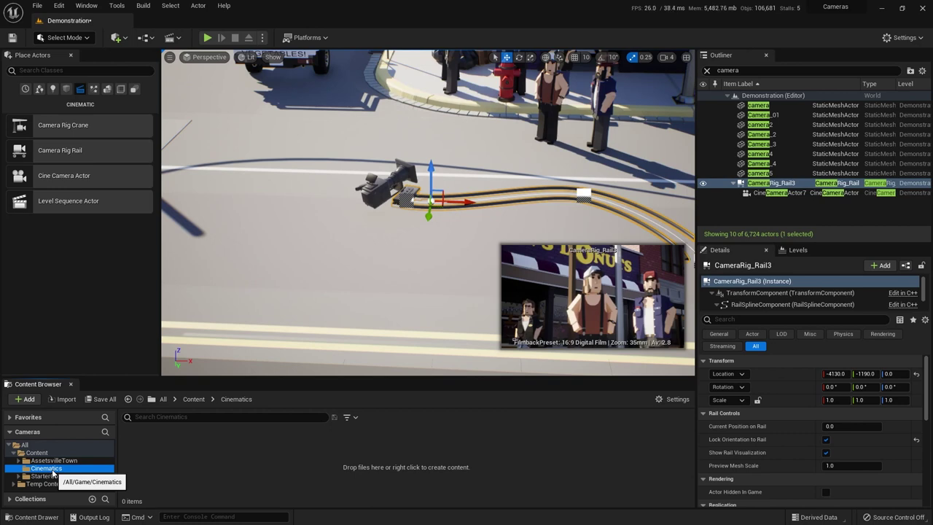
Step: Add a Level Sequence named cam_stuff inside the Cinematics folder
right_click(225, 455)
mouse_move(275, 287)
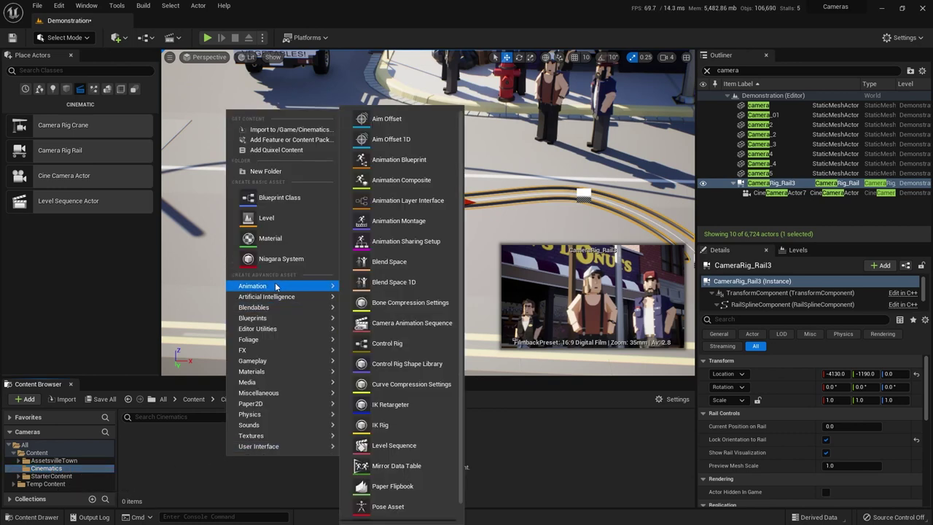
click(394, 445)
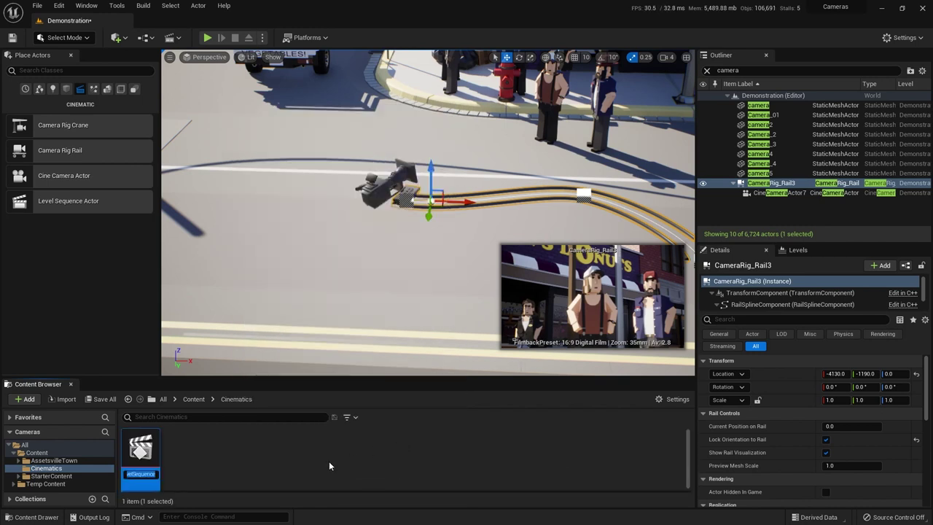
text(cam_stuff)
key(Return)
Step: Open cam_stuff in Sequencer and add CameraRig_Rail3 to it as an actor track
double_click(159, 449)
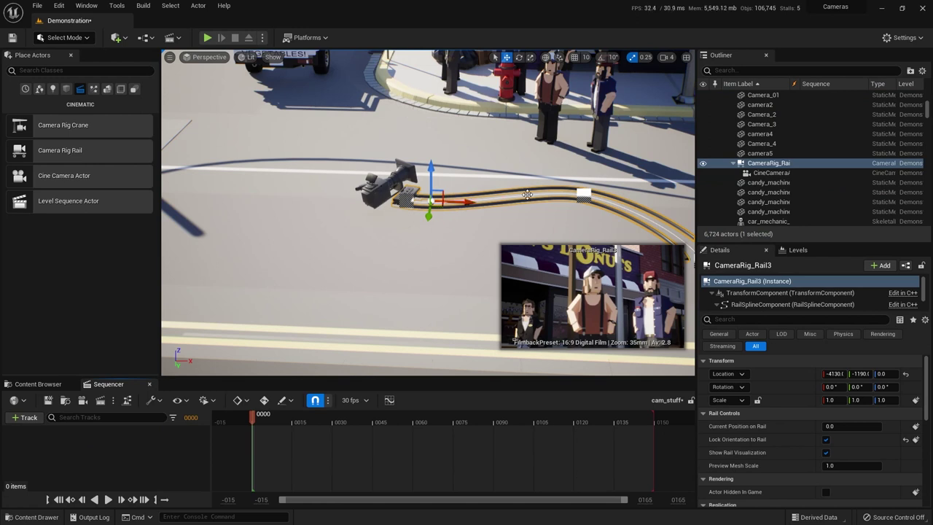
click(29, 418)
mouse_move(84, 258)
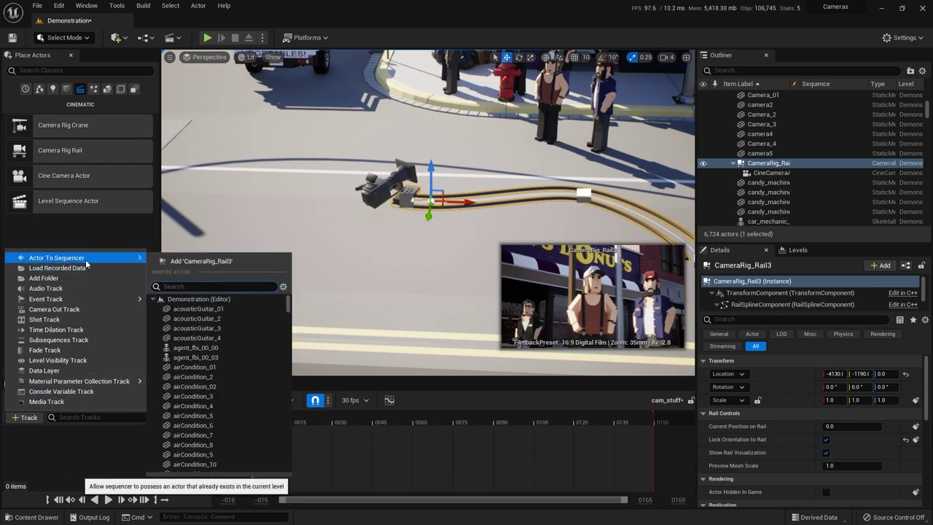
click(212, 261)
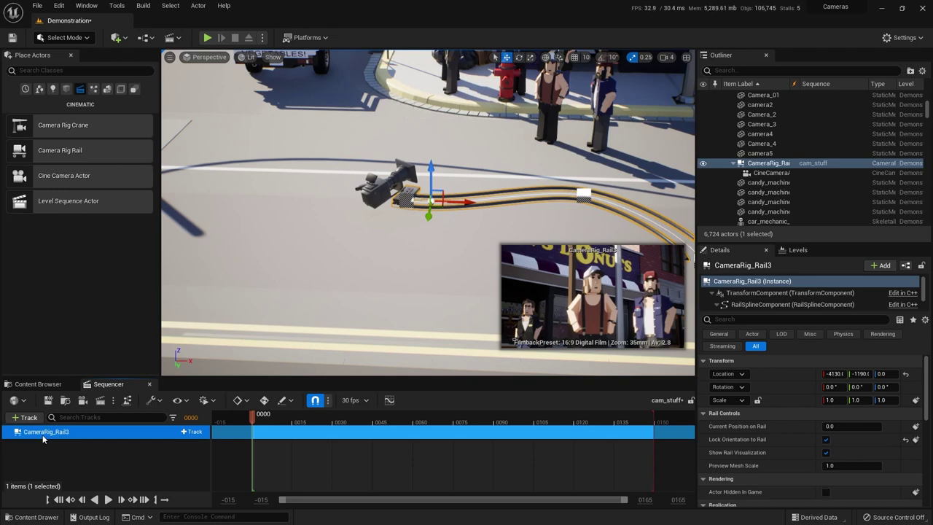
click(195, 433)
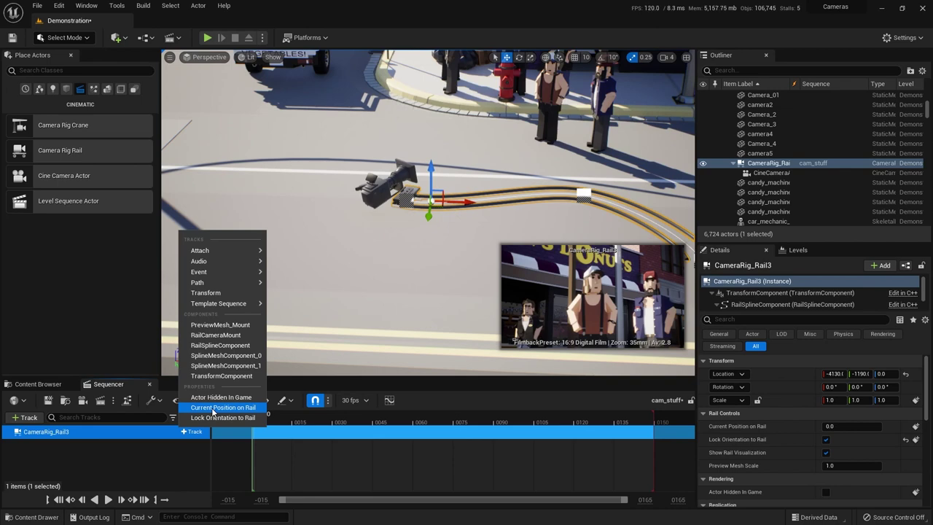
click(213, 410)
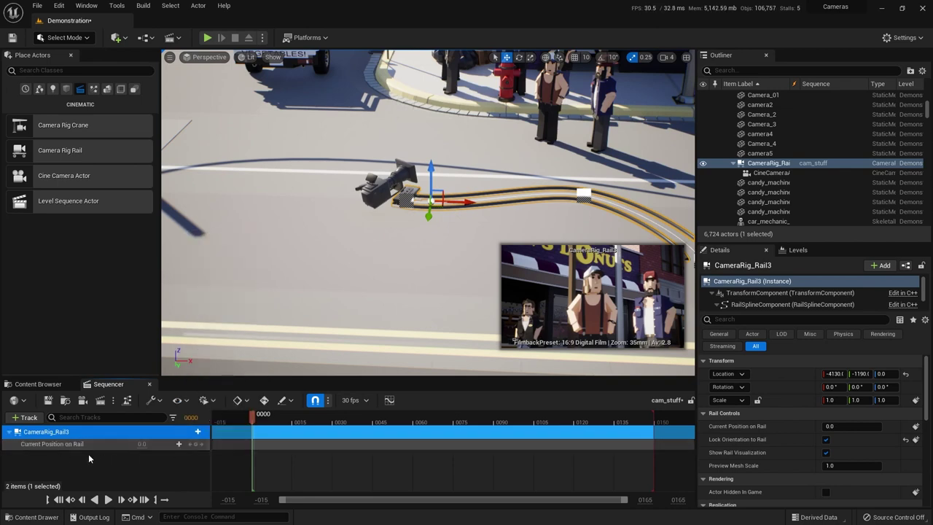
click(64, 446)
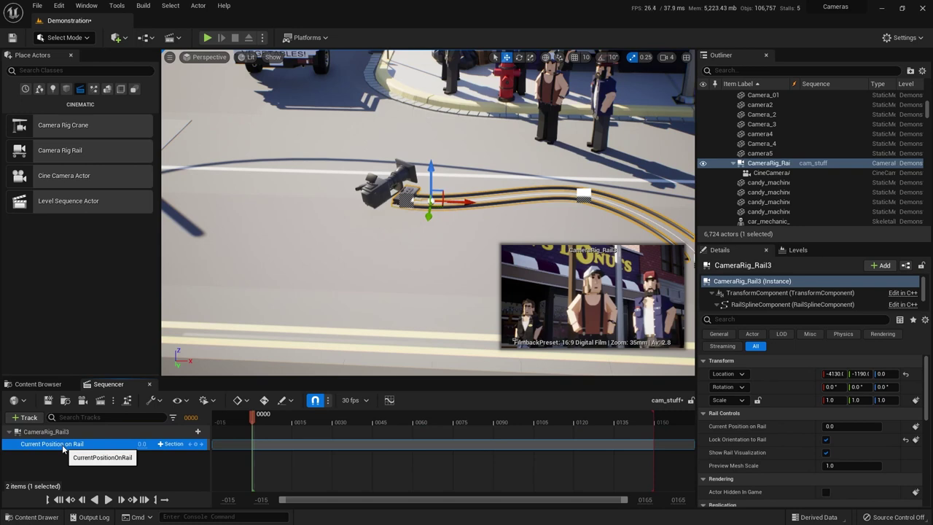
key(Delete)
click(77, 434)
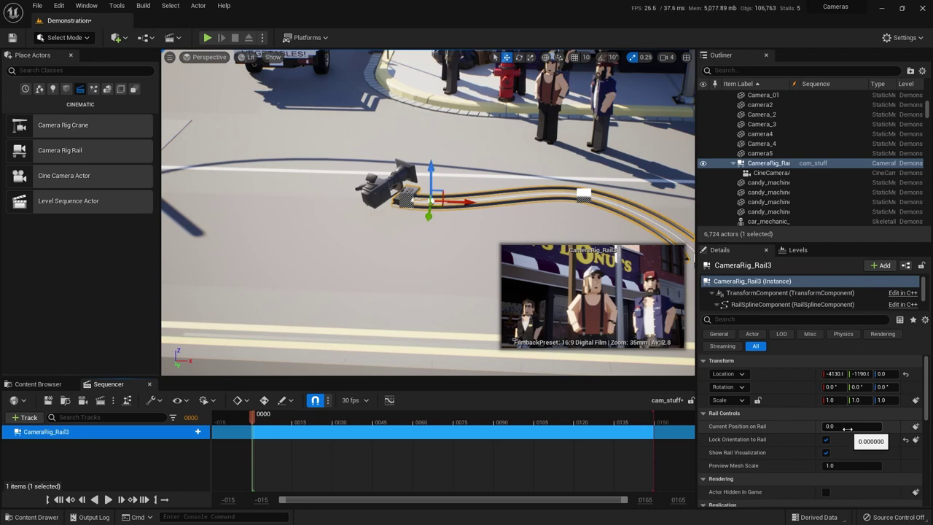
Step: Key Current Position on Rail at 0.0 on frame 0000 and 1.0 on frame 0149, then play it back
click(915, 428)
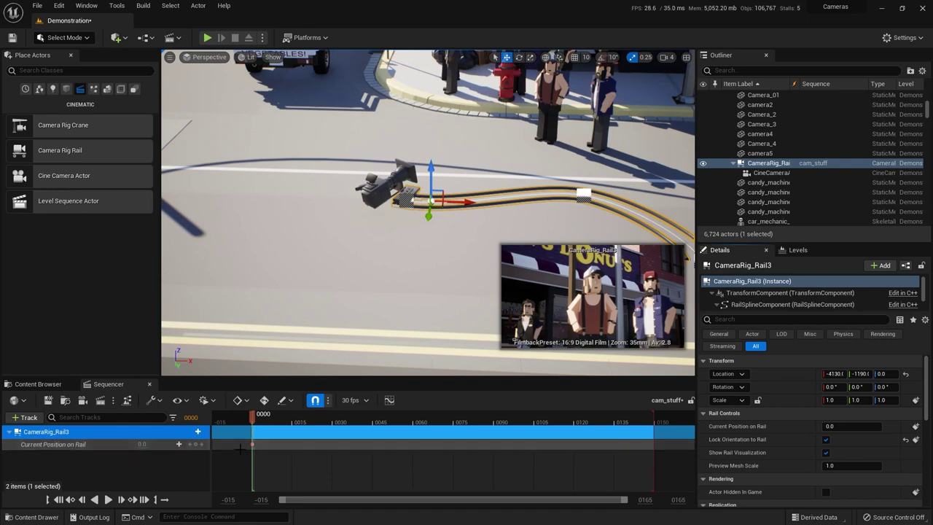
click(264, 400)
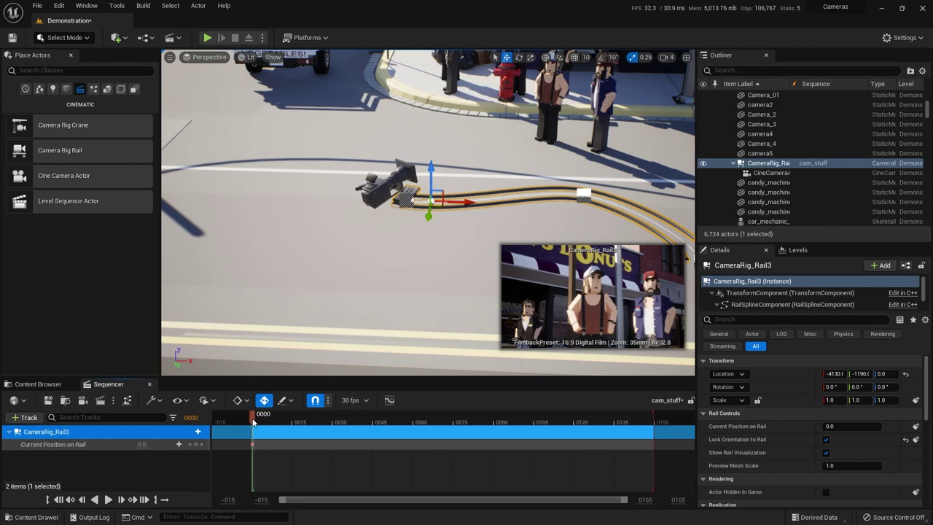
drag(254, 422, 655, 425)
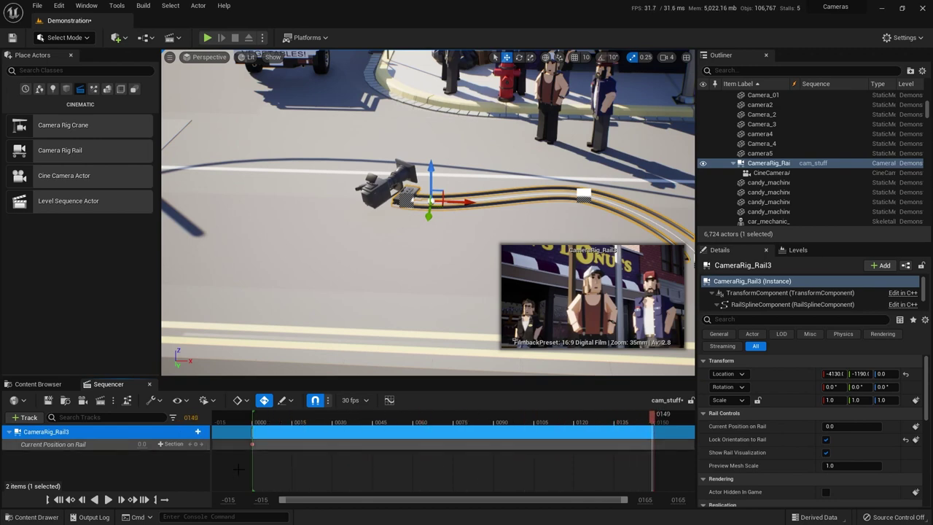
click(146, 444)
text(1)
key(Return)
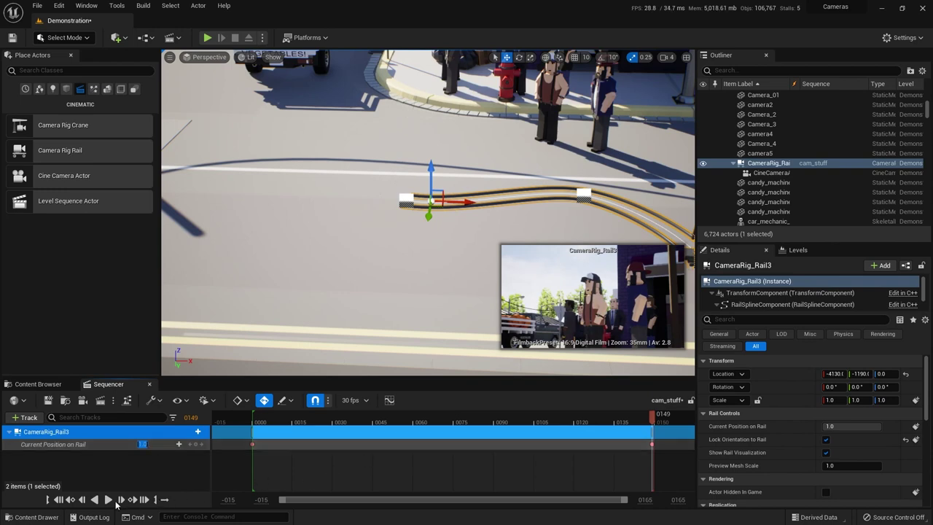
click(82, 500)
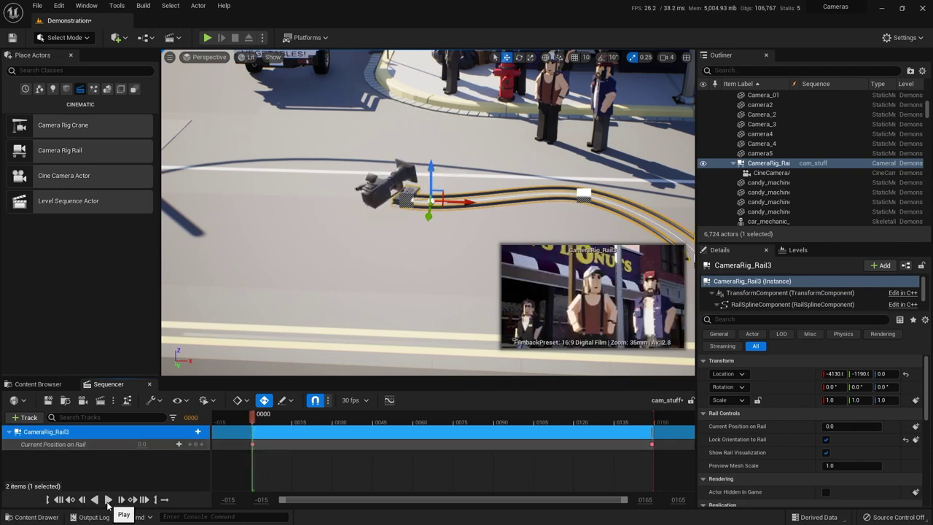
click(108, 500)
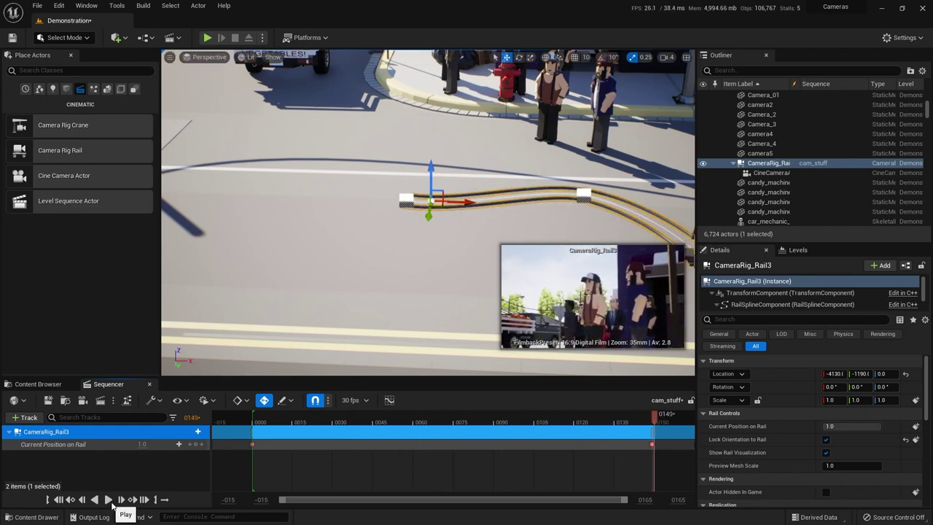
Step: Key Current Position on Rail at 1.0 on frame 0030 and 0.0 on frame 0060
click(59, 502)
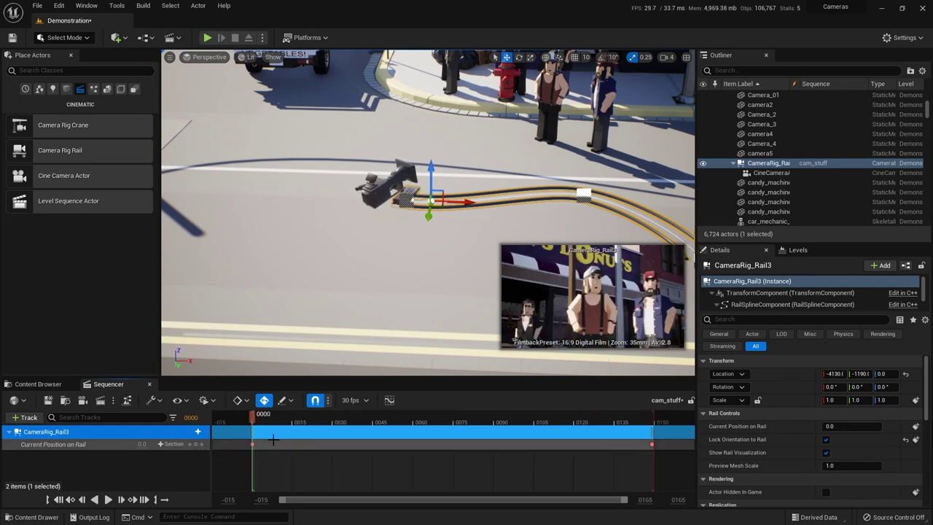
drag(264, 422, 335, 420)
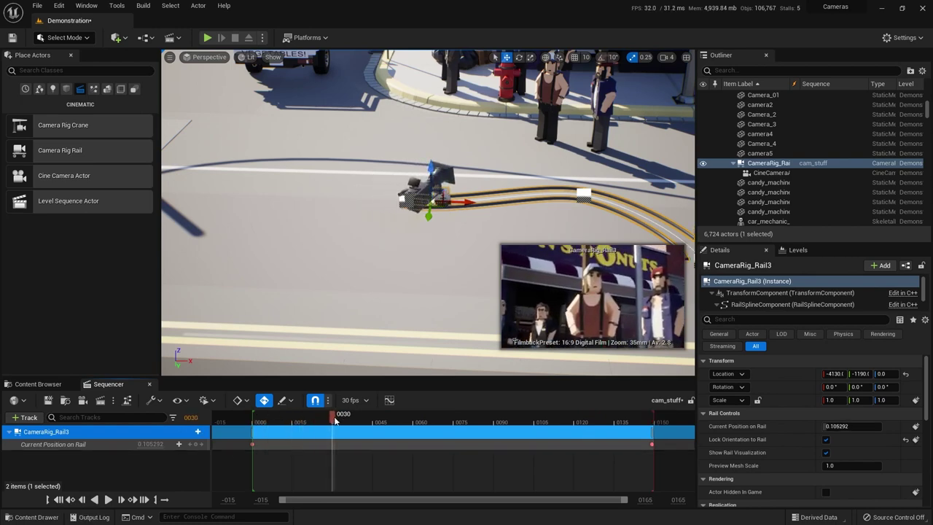
click(159, 444)
text(1)
key(Return)
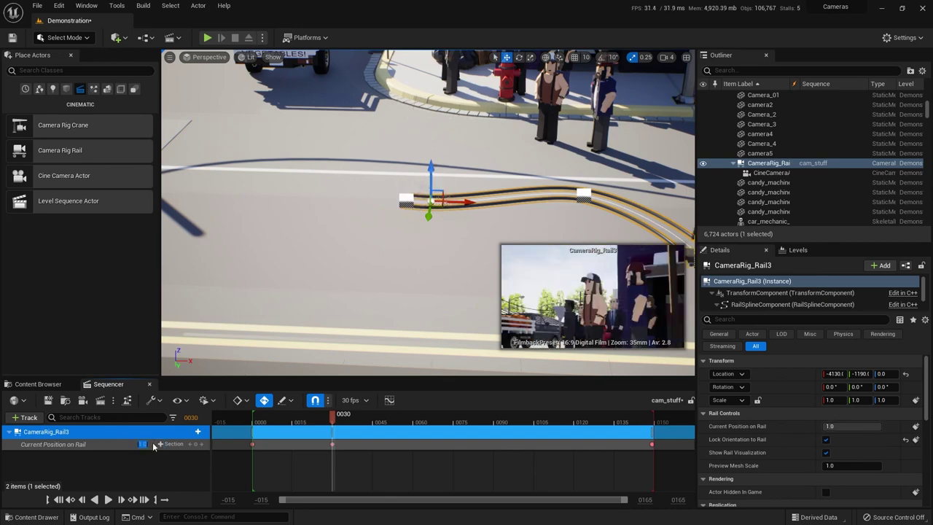
click(414, 422)
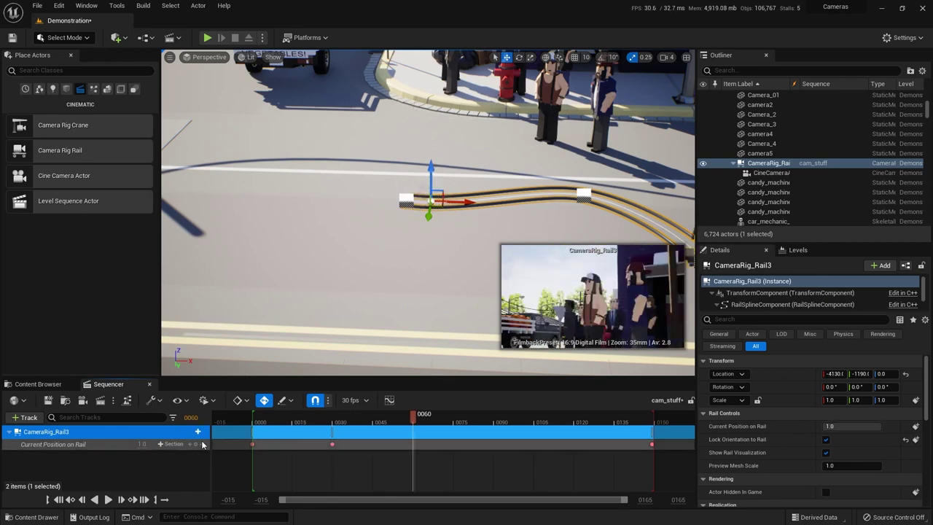
text(0)
key(Return)
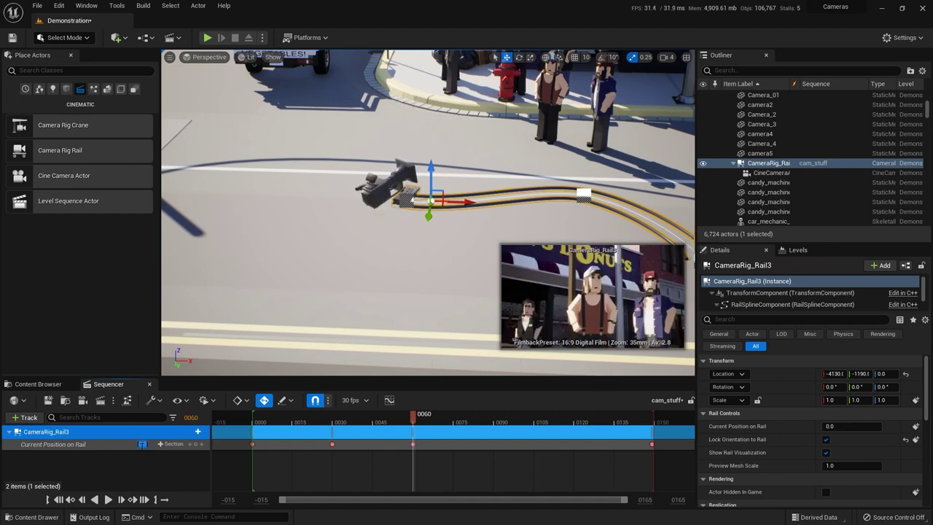
Step: Preview the back-and-forth rail move, then delete all the Current Position on Rail keys
click(534, 423)
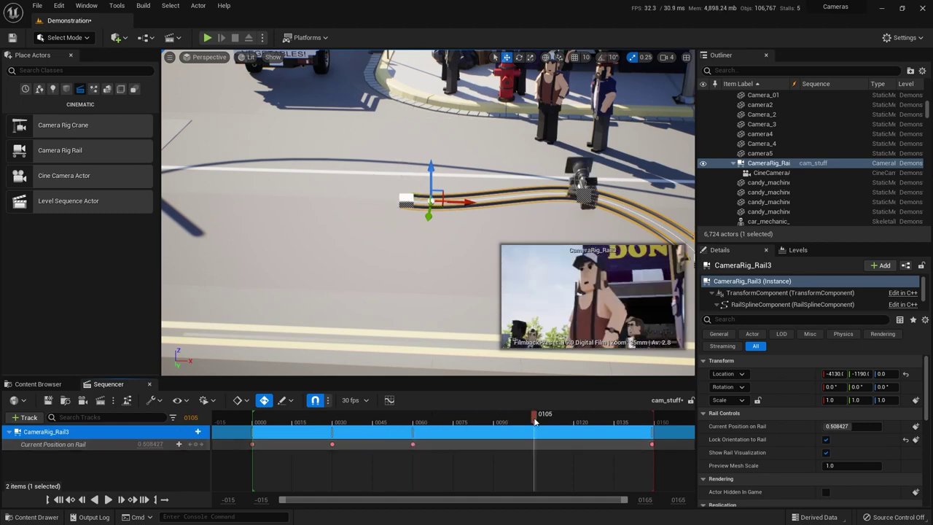
drag(534, 422, 253, 425)
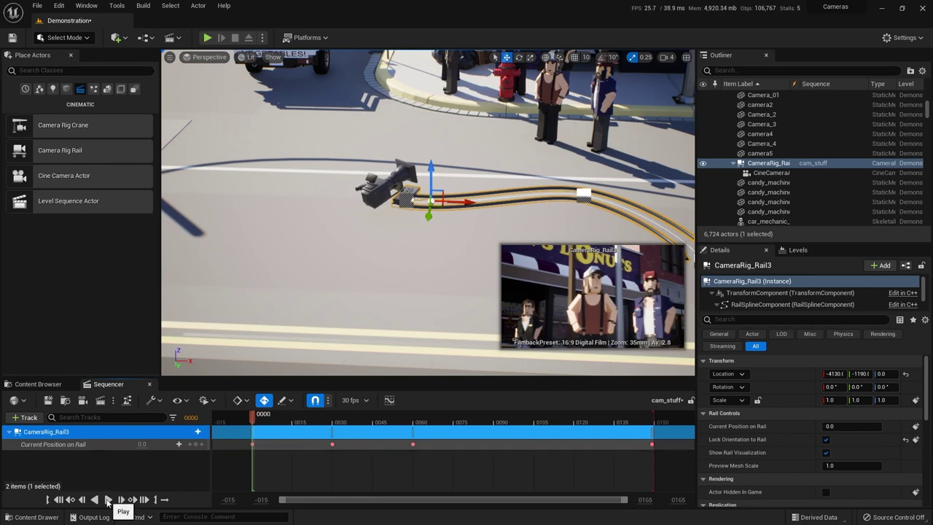
click(107, 501)
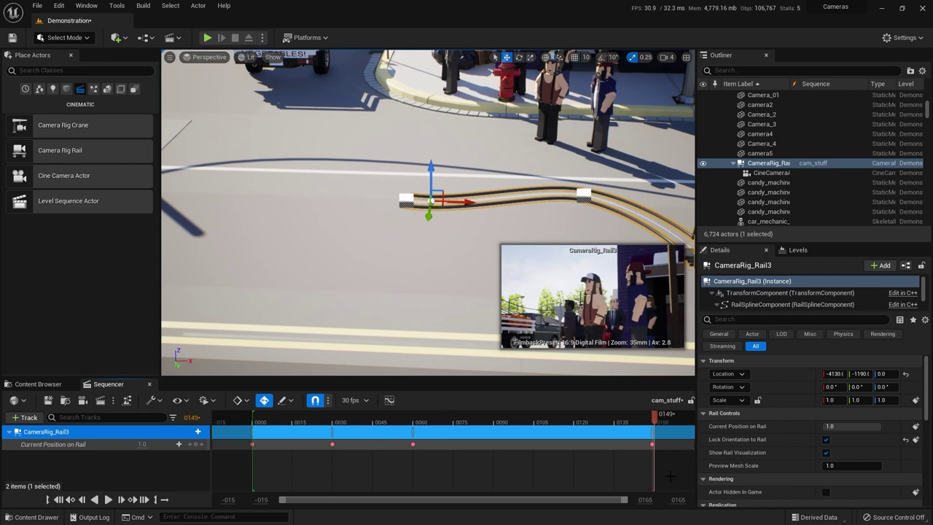
drag(670, 475, 248, 441)
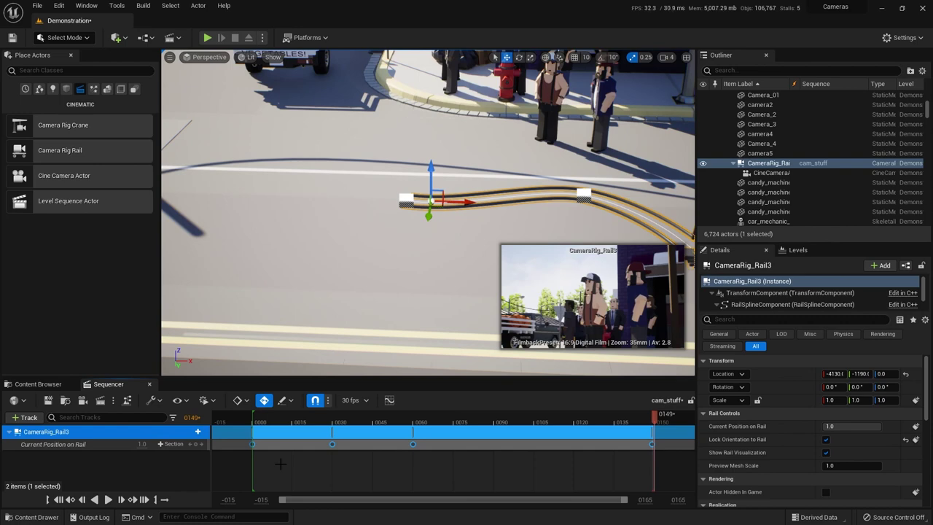
key(Delete)
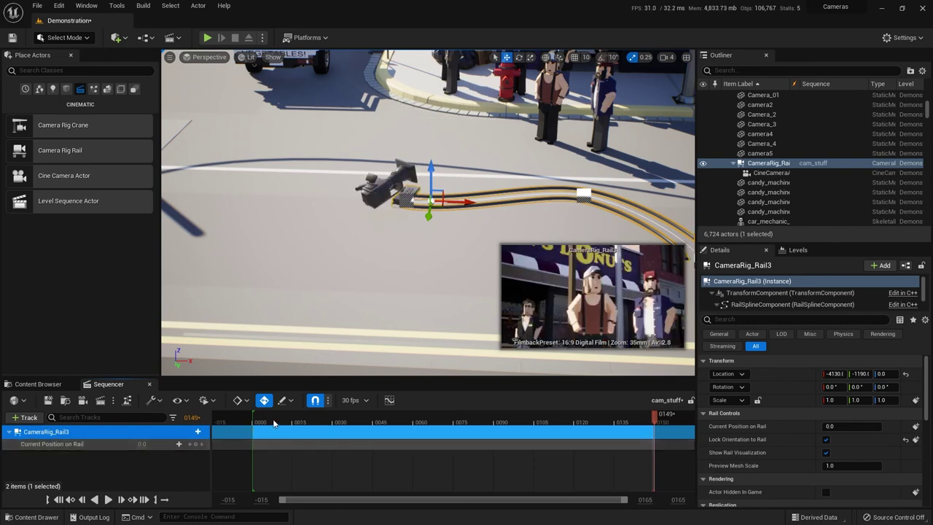
Step: Key Current Position on Rail at 1.0 on frame 0000 and 0.0 on frame 0150, then preview it
click(60, 499)
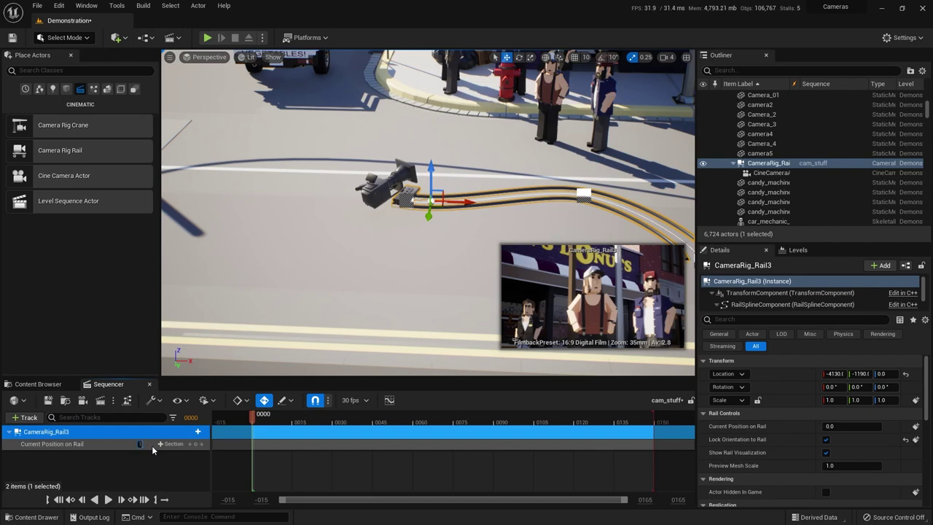
drag(151, 445, 175, 446)
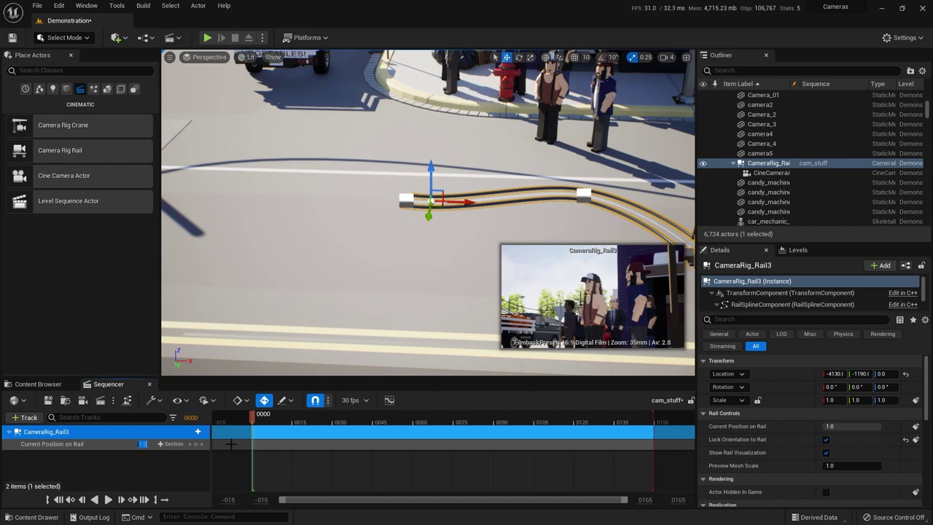
click(196, 444)
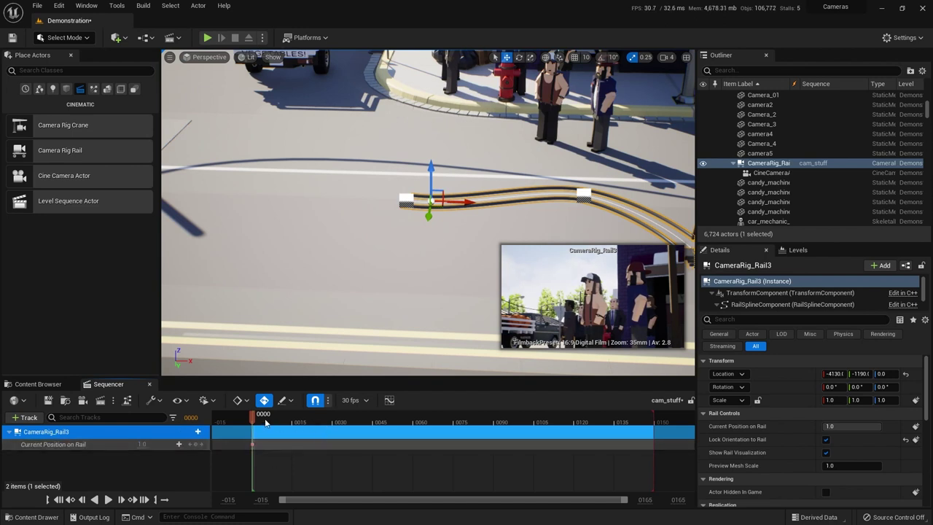
drag(253, 417, 658, 421)
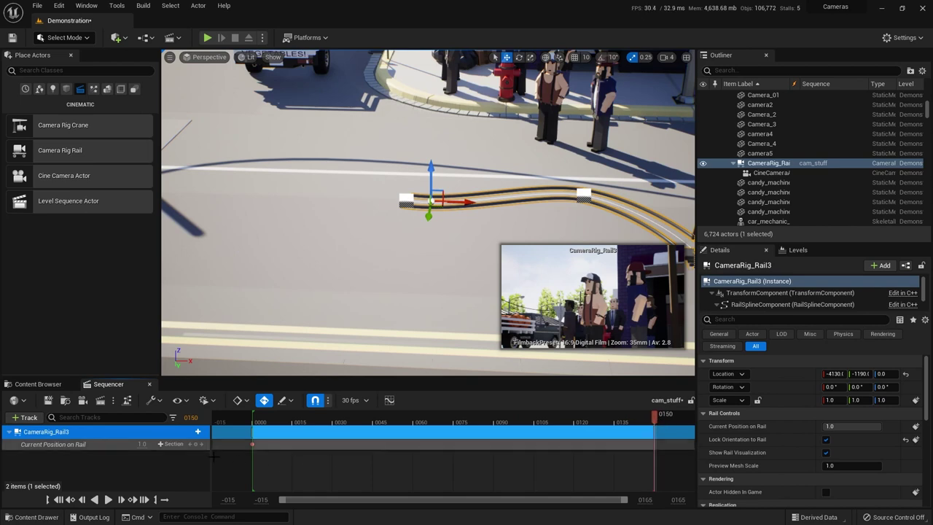
click(142, 444)
text(0)
key(Return)
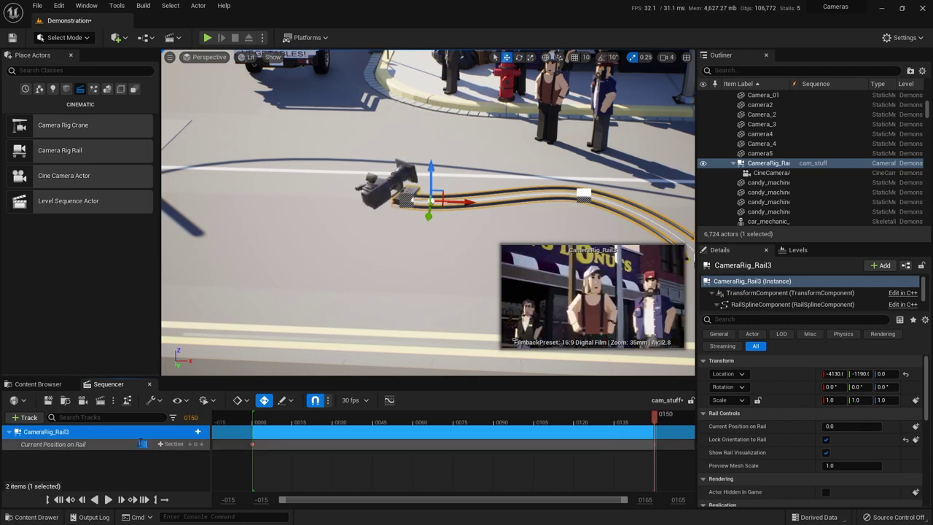
click(108, 500)
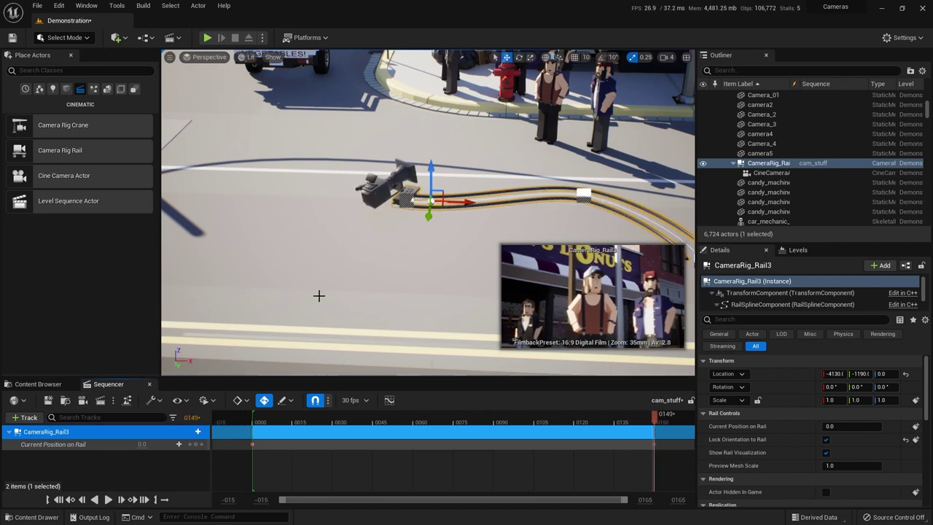
Step: Drag CameraRig_Rail3's end spline point to bend the rail into an S-curve
click(585, 194)
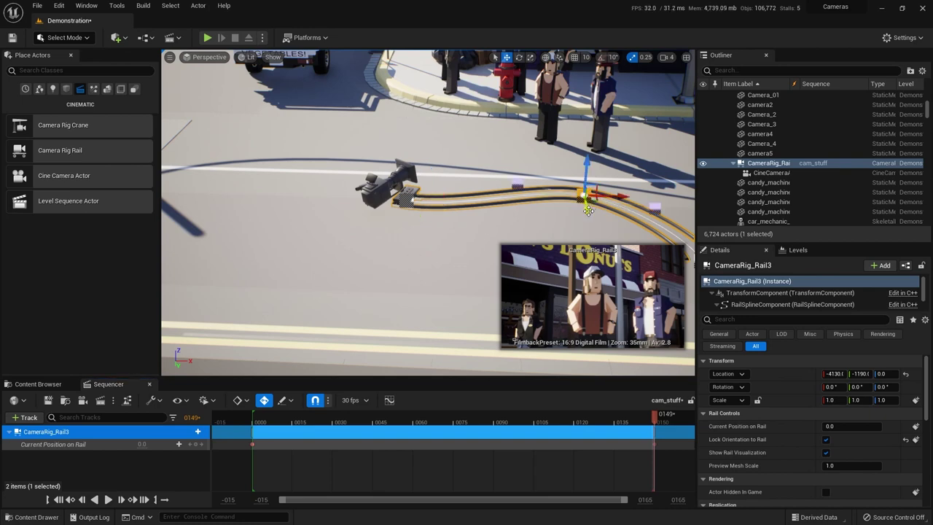
drag(588, 211, 606, 256)
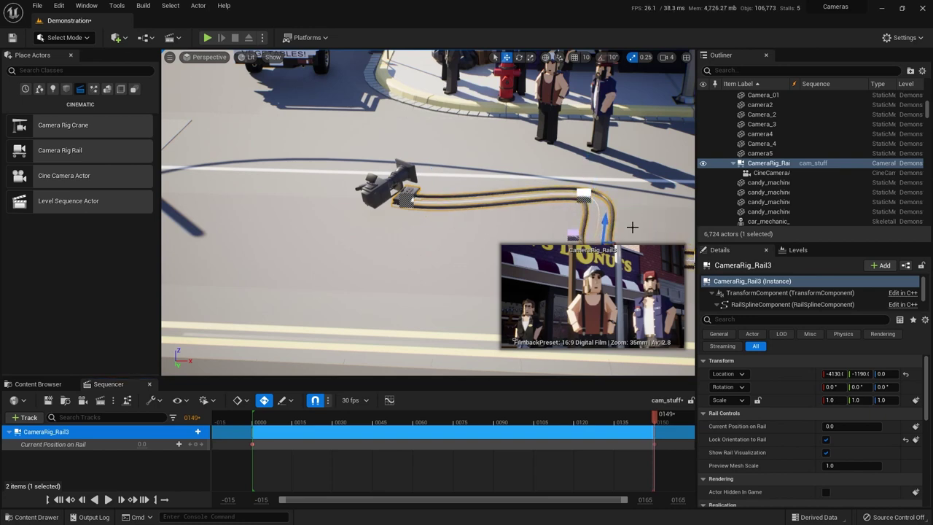
right_drag(633, 219, 646, 244)
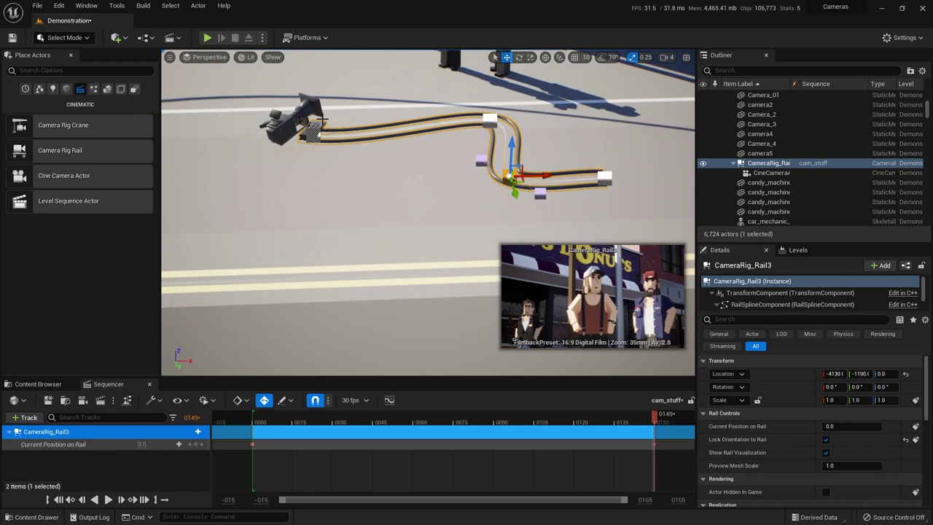
click(58, 7)
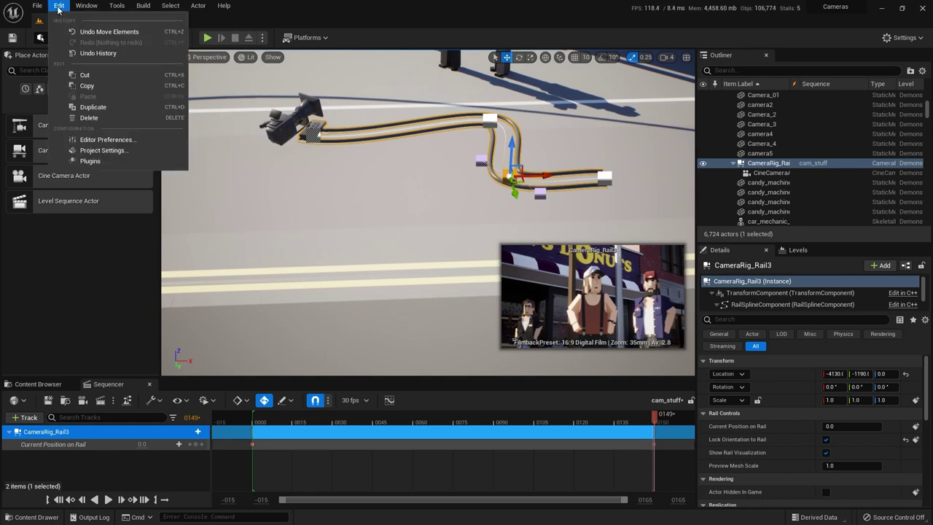
click(109, 150)
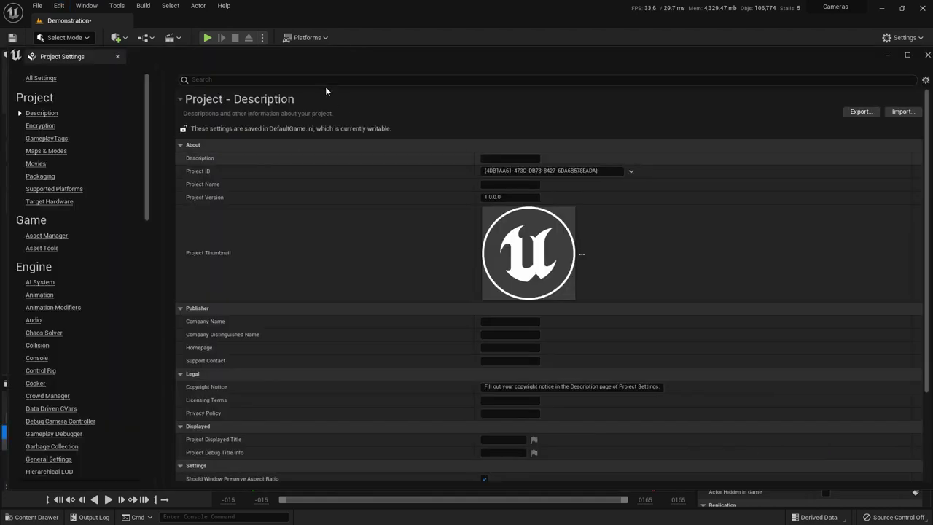
text(c)
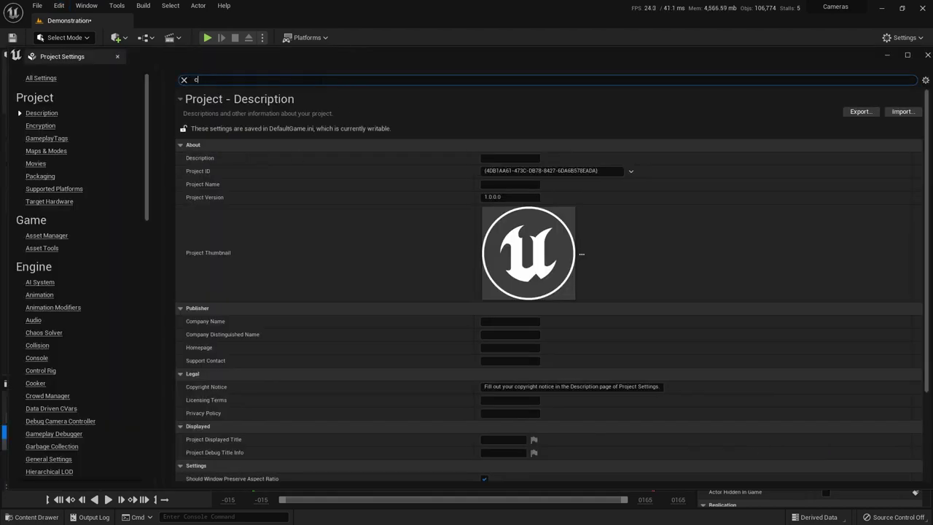
text(amera pre)
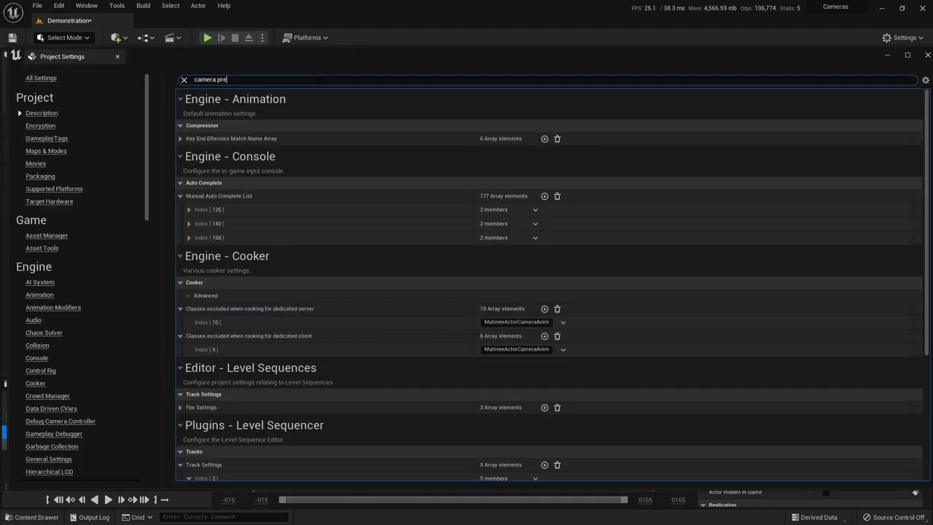
click(118, 57)
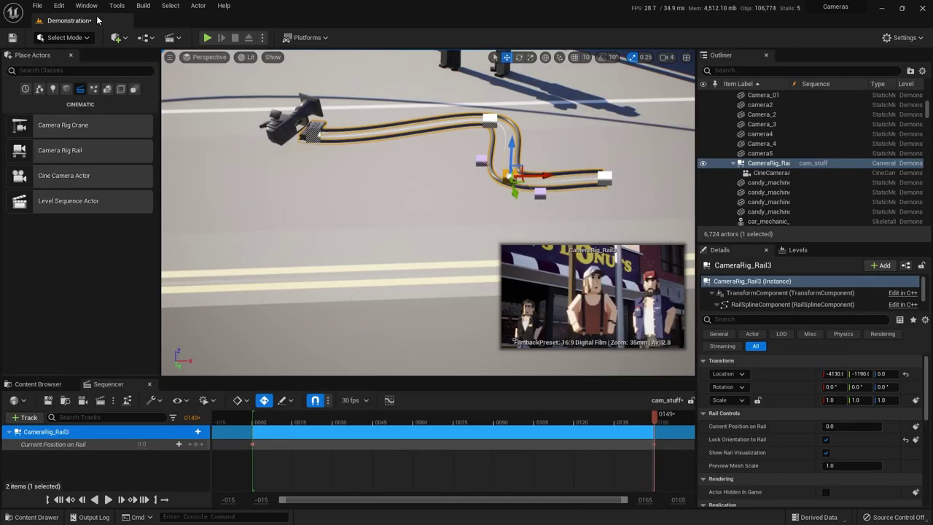
click(59, 5)
click(104, 137)
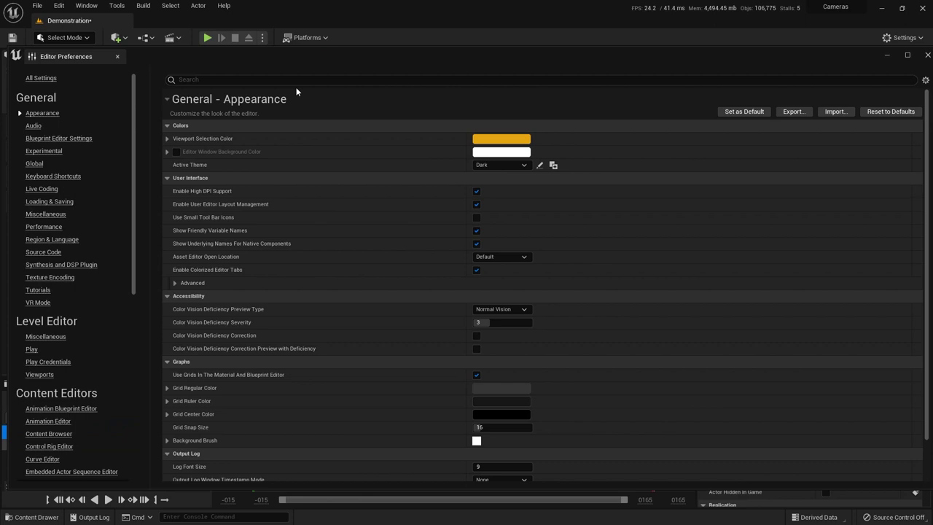
click(296, 80)
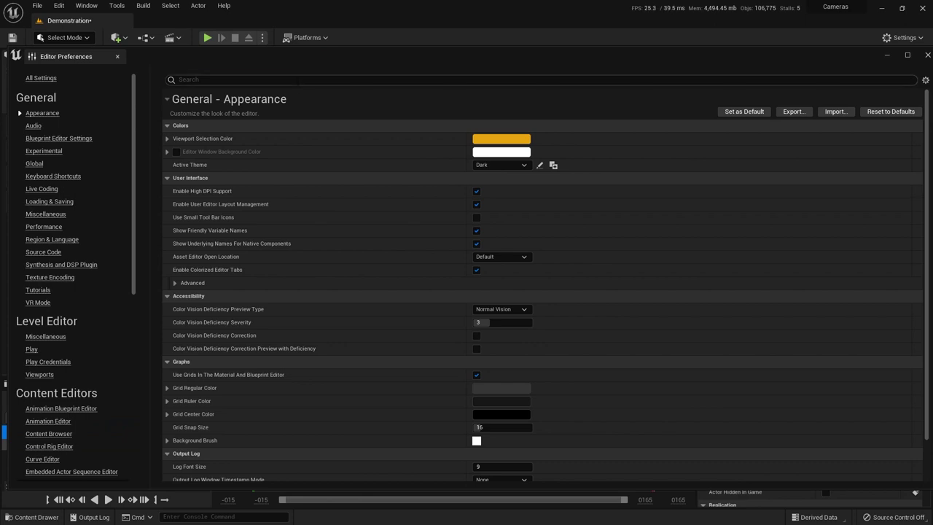
text(camera pre)
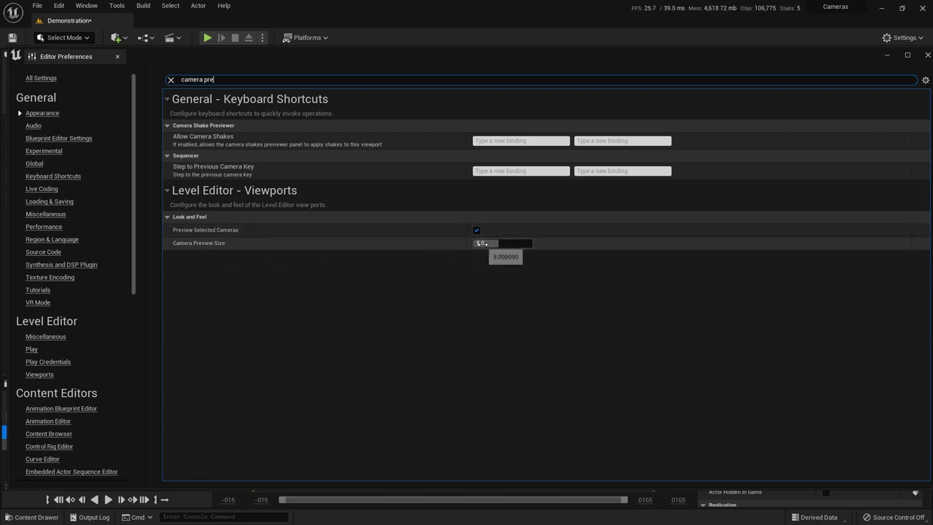
mouse_move(479, 245)
click(117, 57)
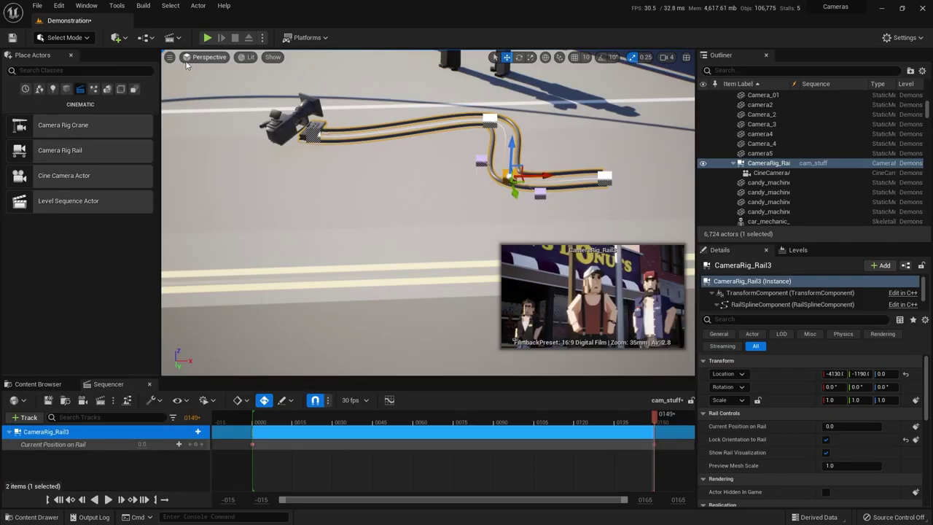
Step: Place a Camera Rig Crane from the Cinematic panel beside the road as CameraRig_Crane3
click(188, 62)
click(191, 63)
click(172, 59)
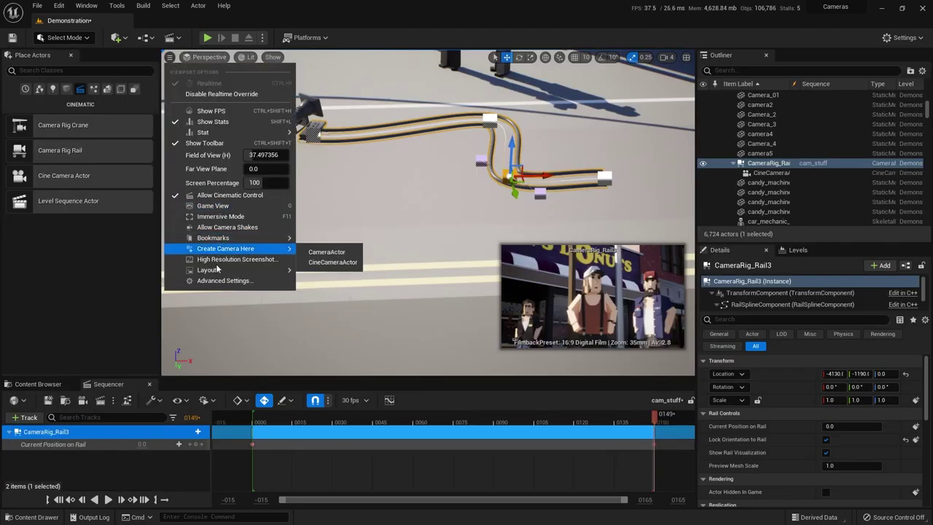
mouse_move(219, 270)
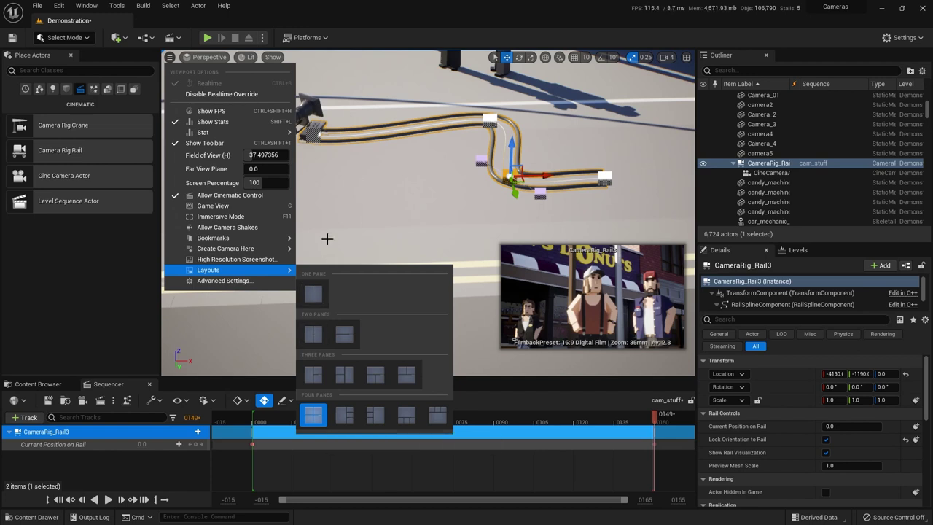
click(209, 57)
click(370, 78)
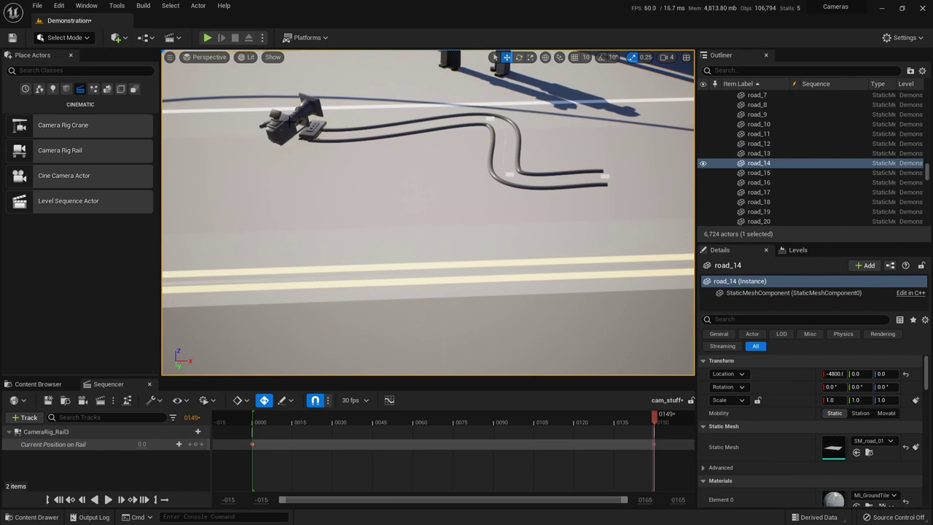
scroll(419, 269, down, 5)
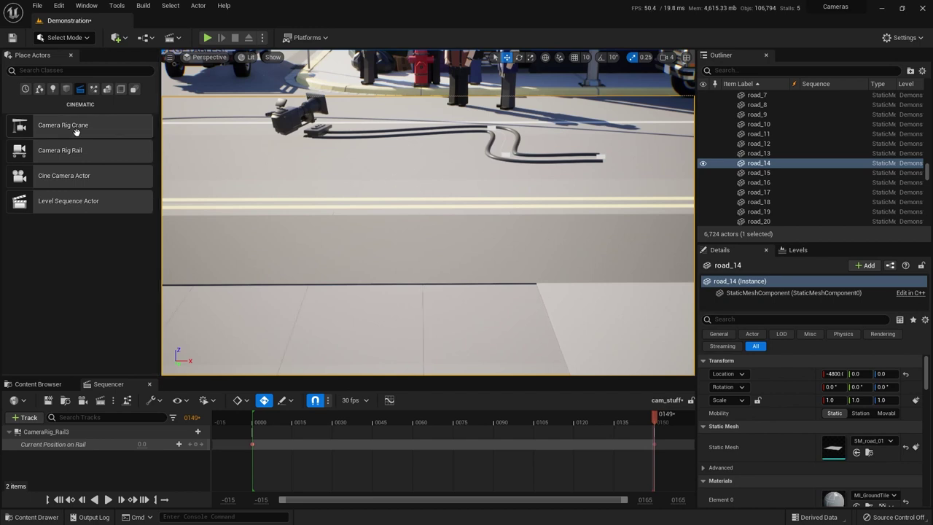
drag(64, 126, 350, 253)
Step: Keep CameraRig_Crane3's Crane Pitch level at 0 and shorten Crane Arm Length to about 410 cm
scroll(520, 231, down, 5)
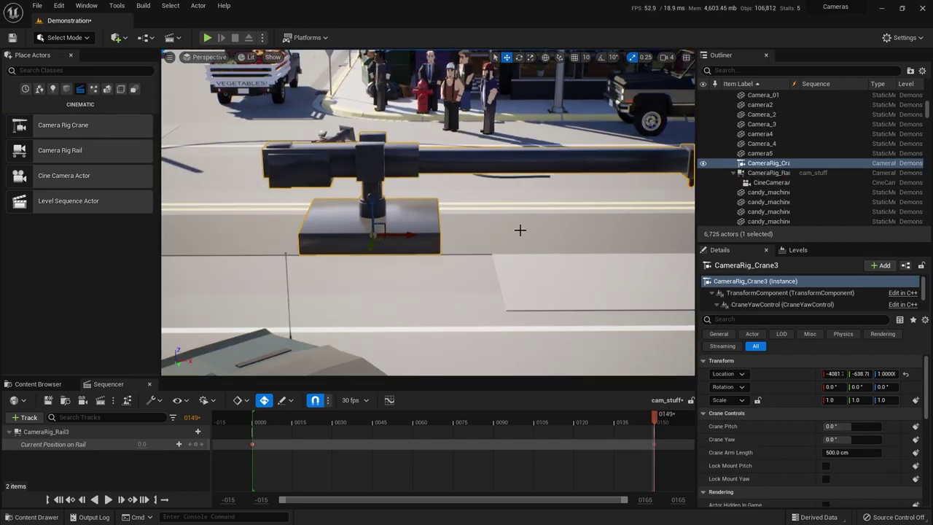
right_drag(541, 233, 503, 233)
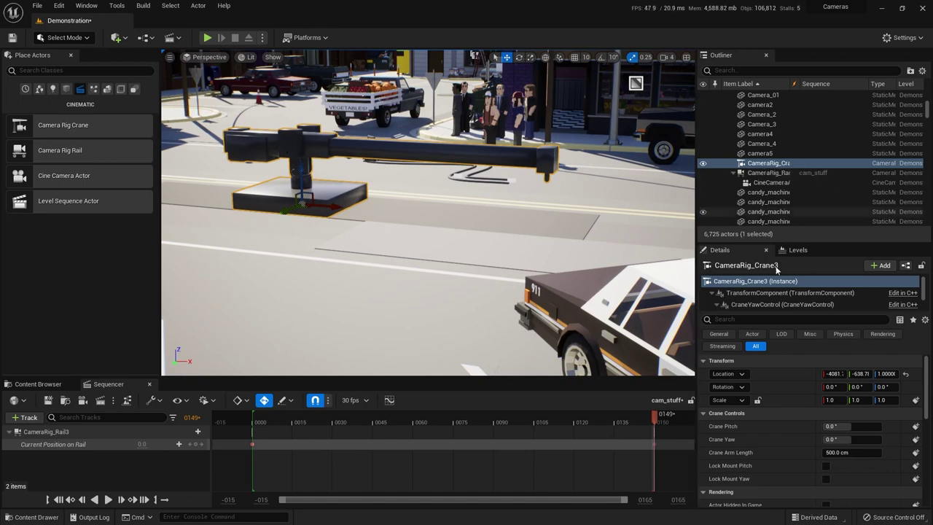
drag(800, 242, 800, 204)
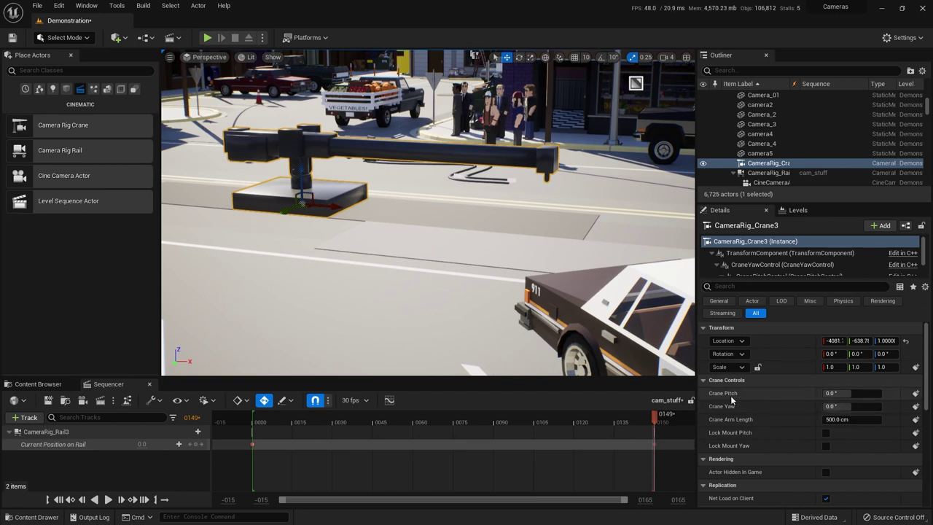
mouse_move(850, 394)
mouse_down()
mouse_move(830, 393)
mouse_move(854, 393)
mouse_up()
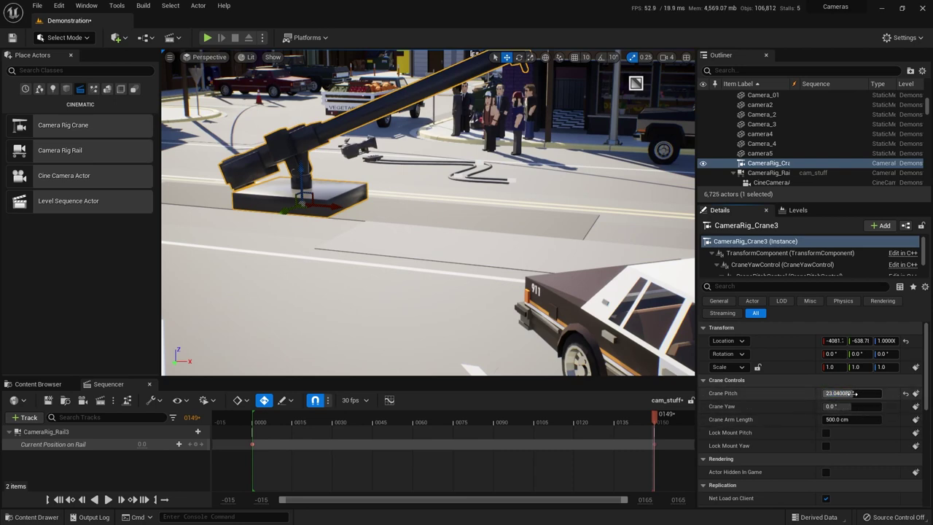
mouse_move(854, 393)
mouse_down()
mouse_move(827, 393)
mouse_move(866, 417)
mouse_move(860, 406)
mouse_move(893, 406)
mouse_move(813, 406)
mouse_move(852, 406)
mouse_up()
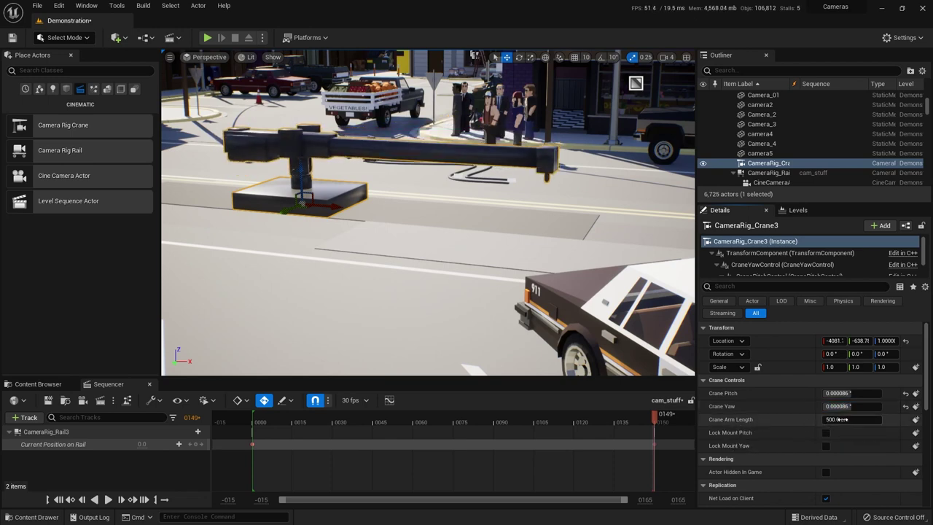
drag(842, 419, 805, 420)
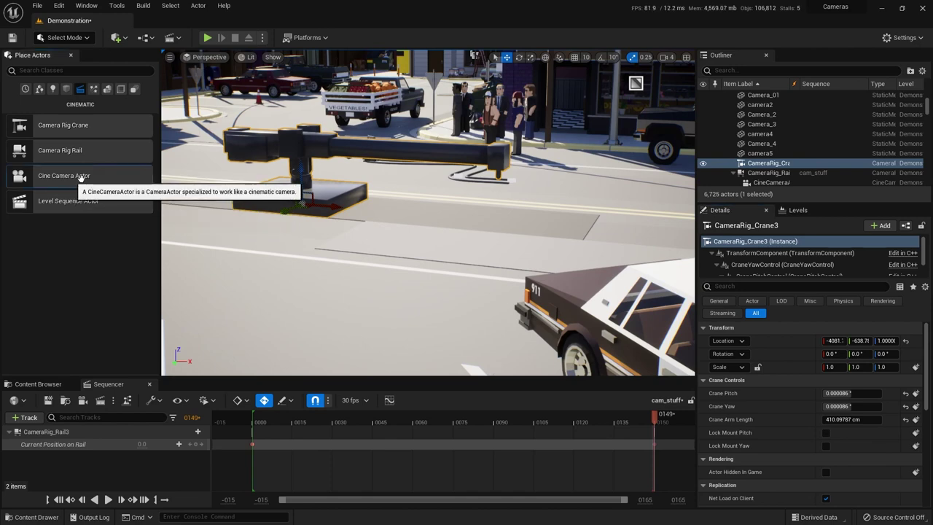
Step: Drop a Cine Camera Actor into the level and attach CineCameraActor9 to CameraRig_Crane3
drag(71, 182, 482, 187)
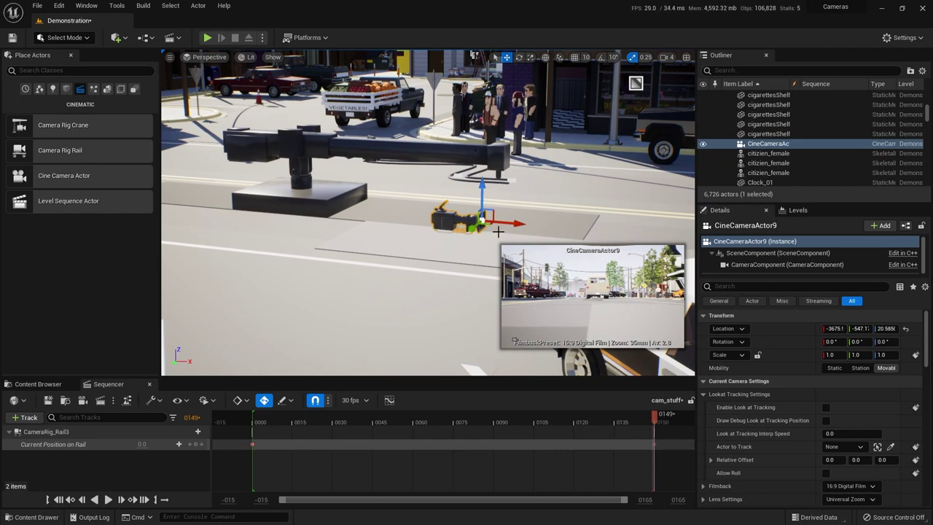
right_click(447, 221)
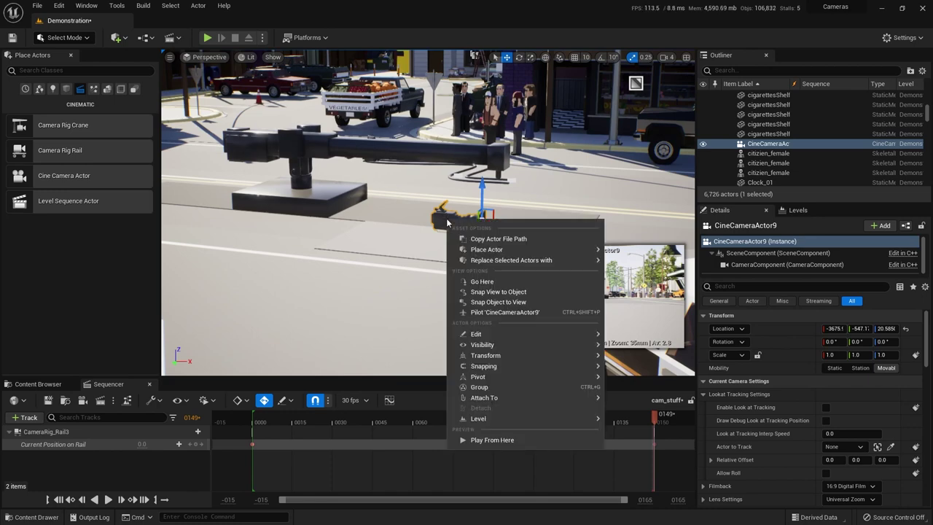
mouse_move(497, 399)
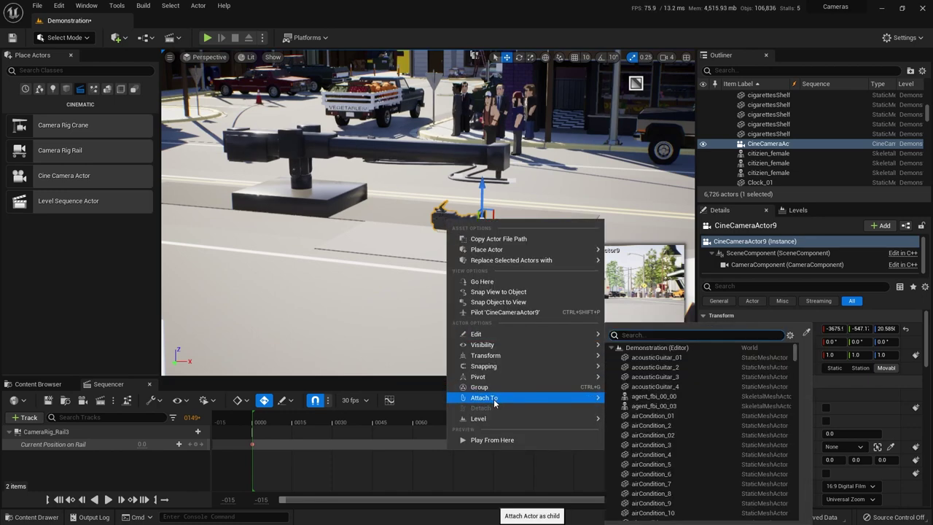
text(c)
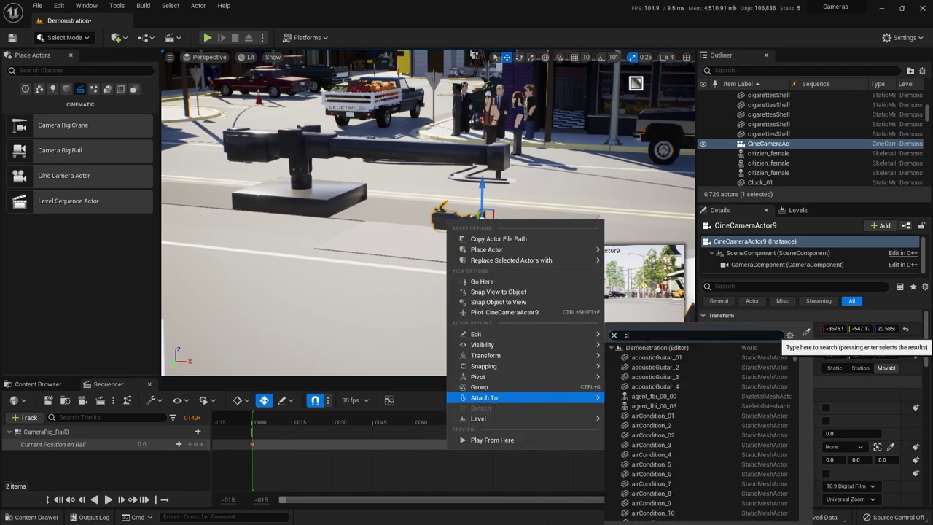
text(rane)
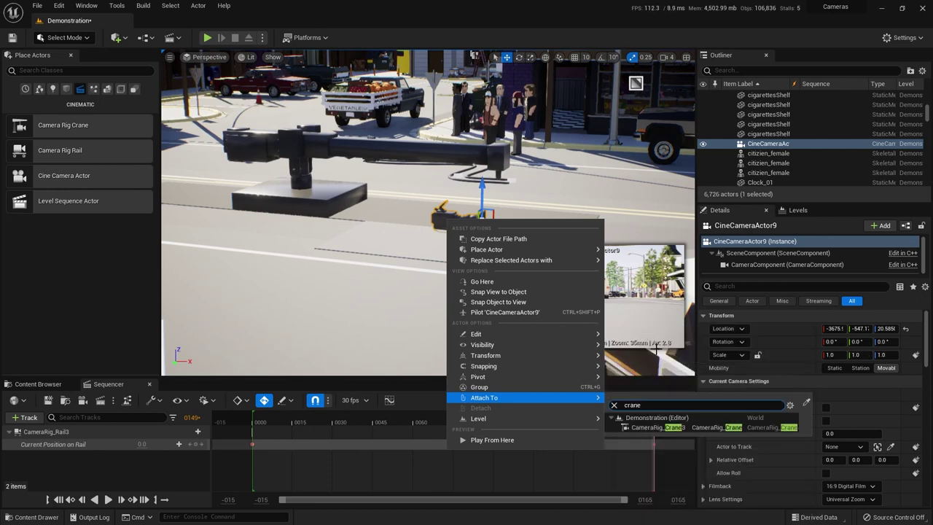
click(654, 427)
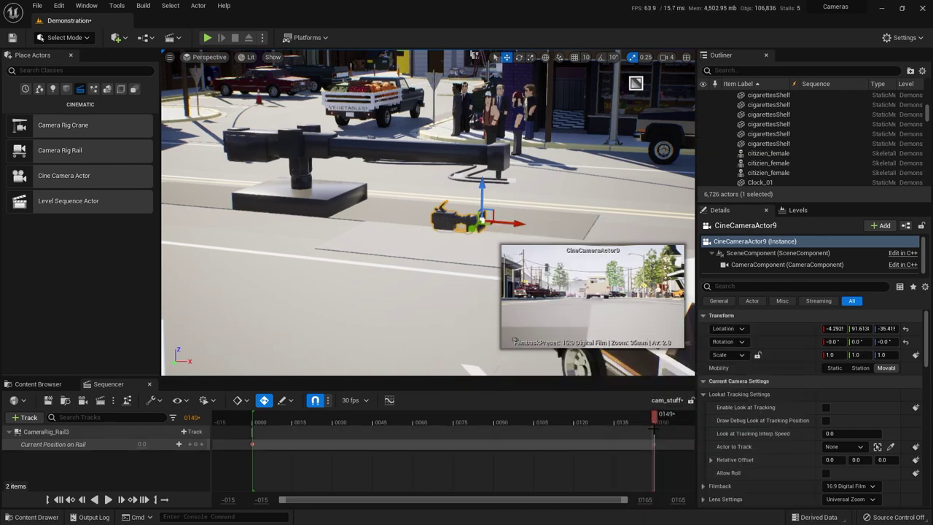
click(452, 153)
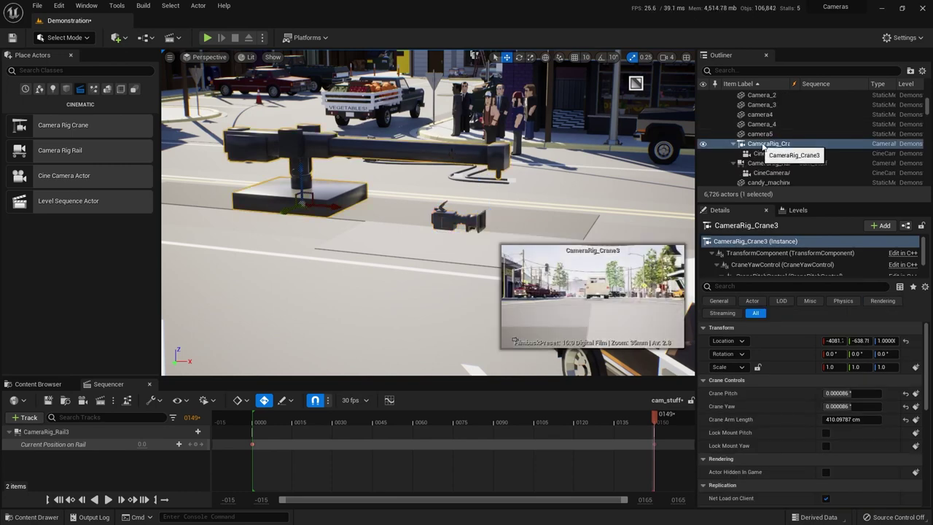
drag(791, 84, 821, 84)
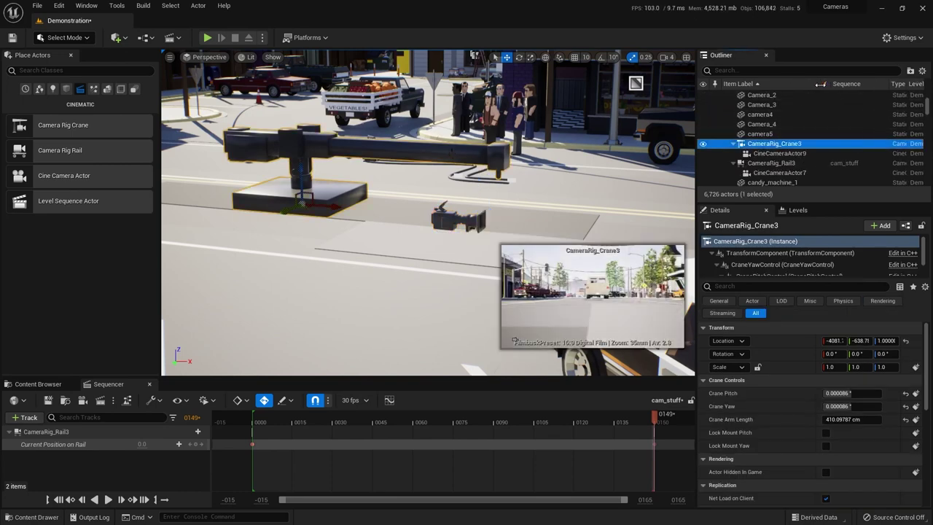
Step: Reset CineCameraActor9's location to the crane mount, then set its Location Z to 6.0
click(444, 221)
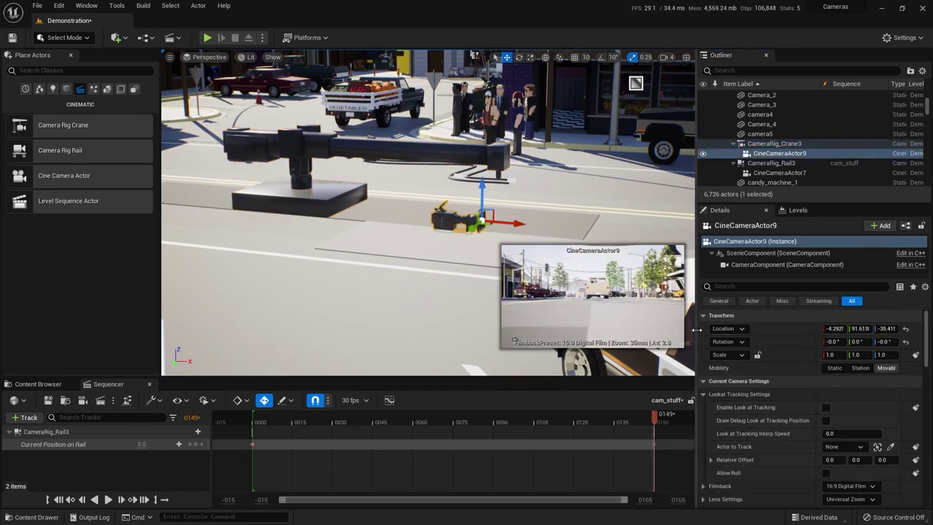
drag(694, 331, 675, 330)
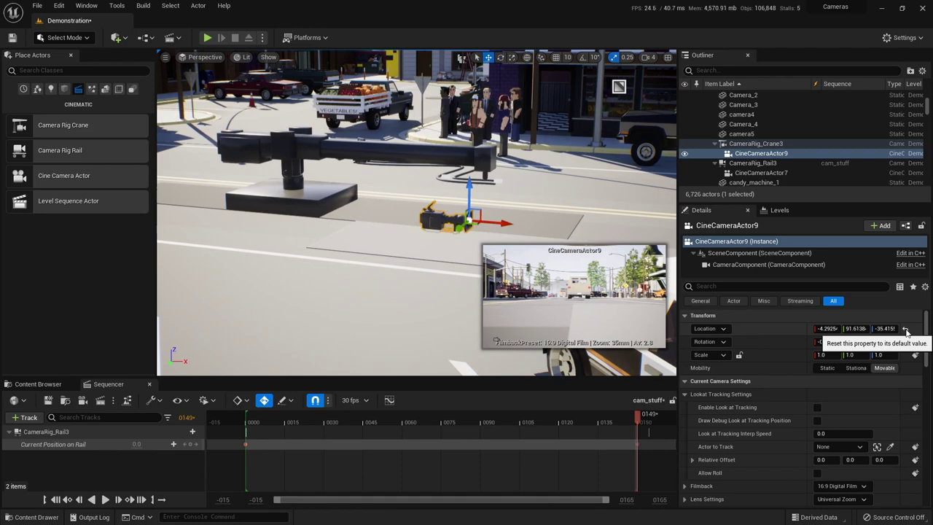
click(905, 330)
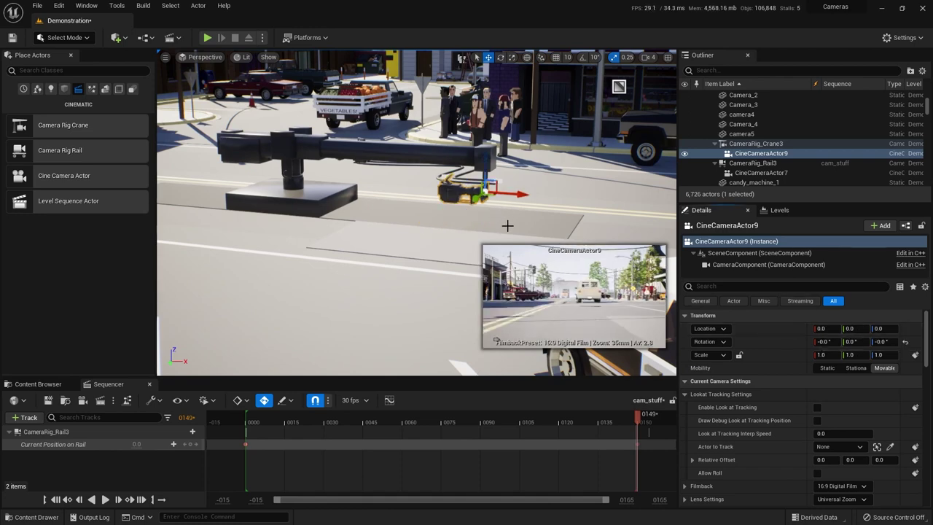
mouse_move(510, 226)
mouse_down()
mouse_move(503, 255)
mouse_move(497, 223)
mouse_up()
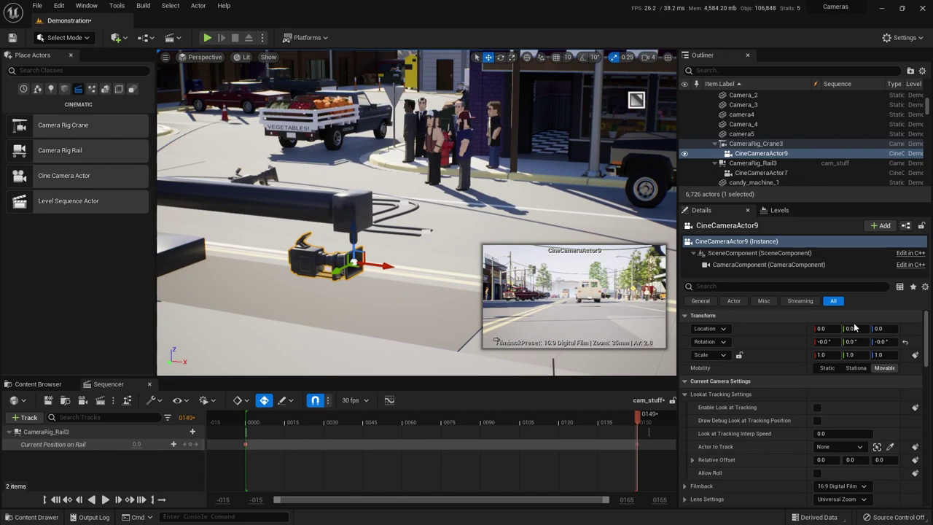
click(885, 329)
text(2)
key(Return)
text(6)
key(Return)
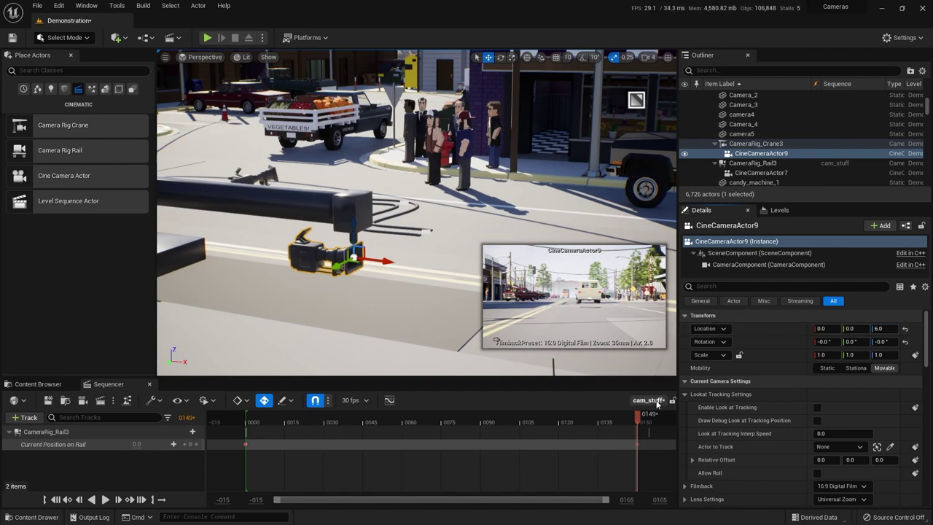
Step: Raise CameraRig_Crane3's Crane Pitch to about 25.92°, with Lock Mount Pitch toggled on and back off
click(329, 205)
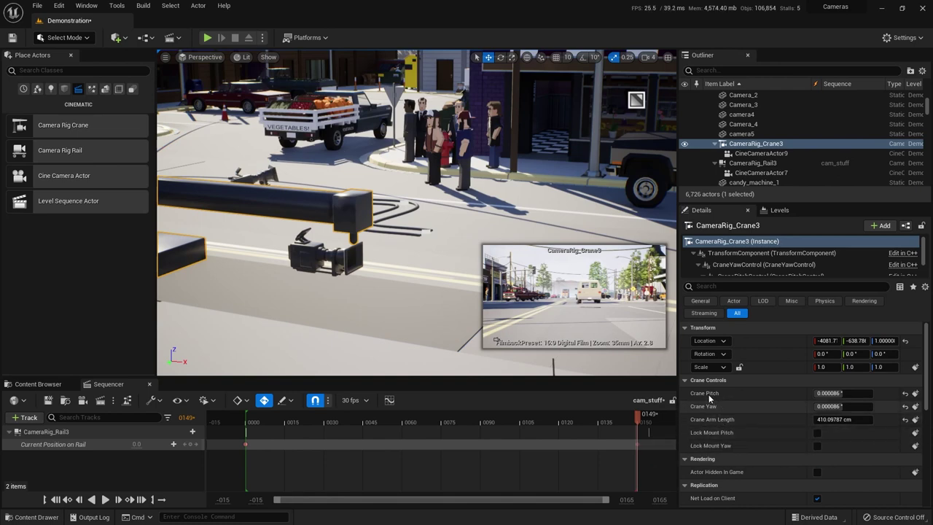
drag(838, 392, 926, 393)
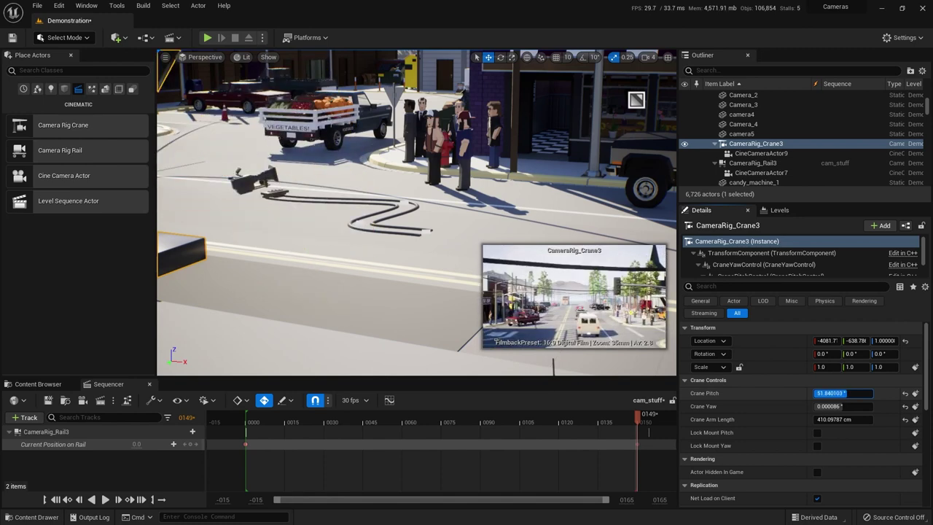
drag(846, 393, 930, 393)
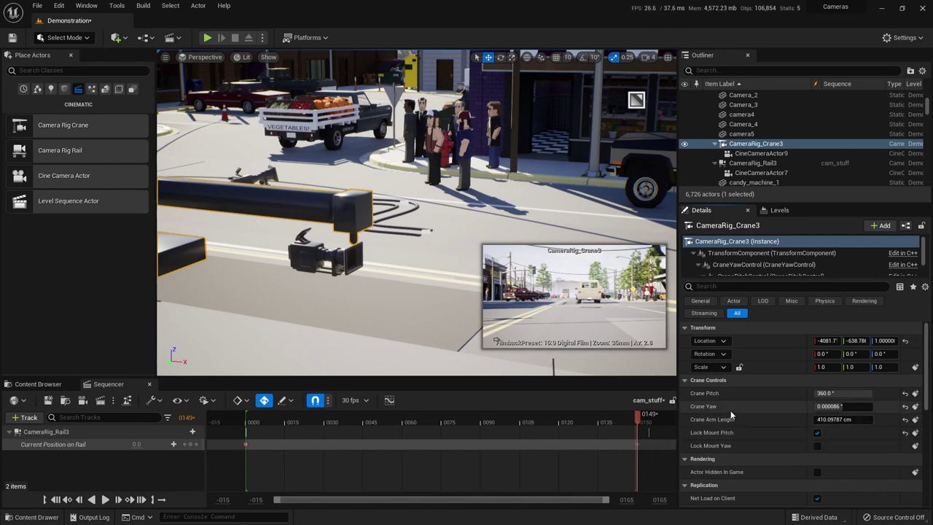
click(818, 434)
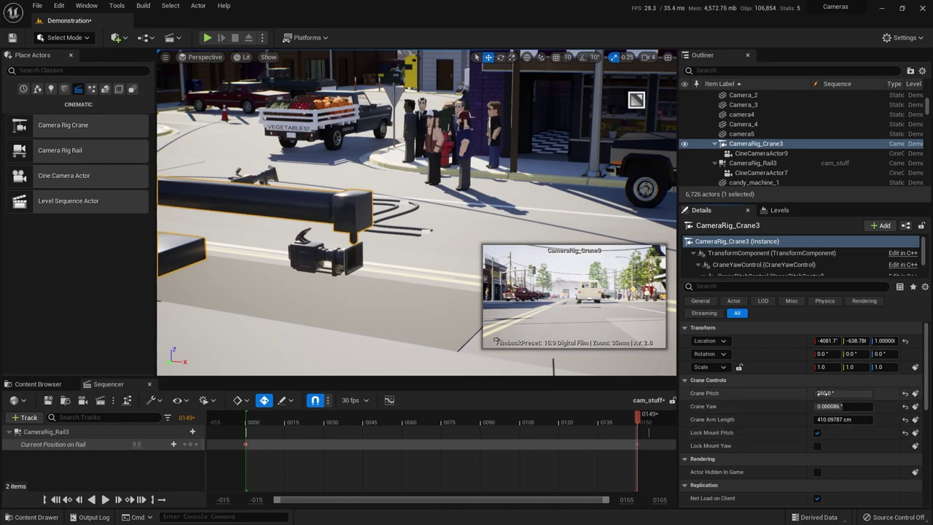
drag(822, 393, 860, 394)
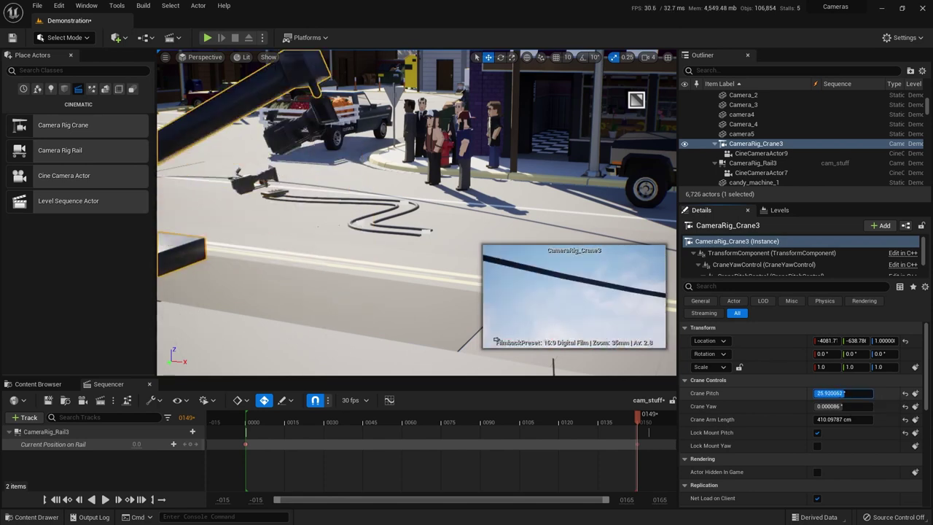
click(474, 211)
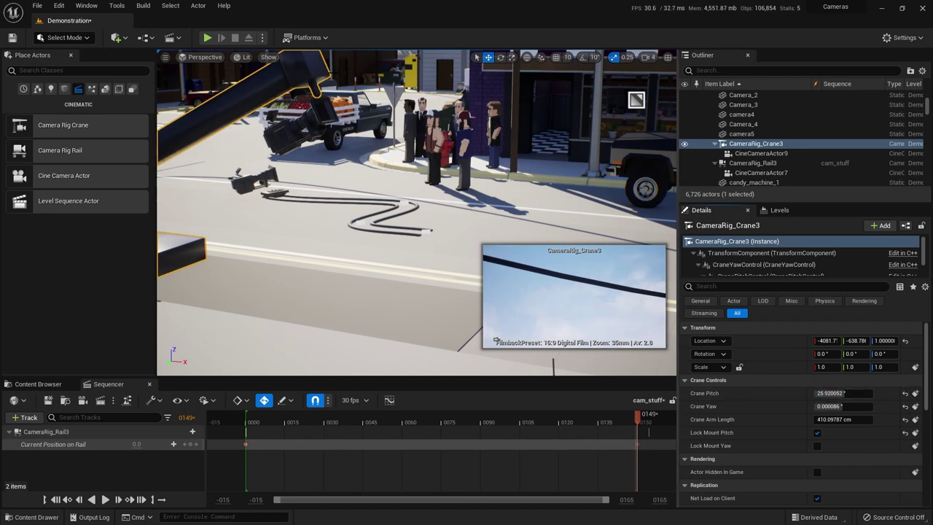
click(818, 433)
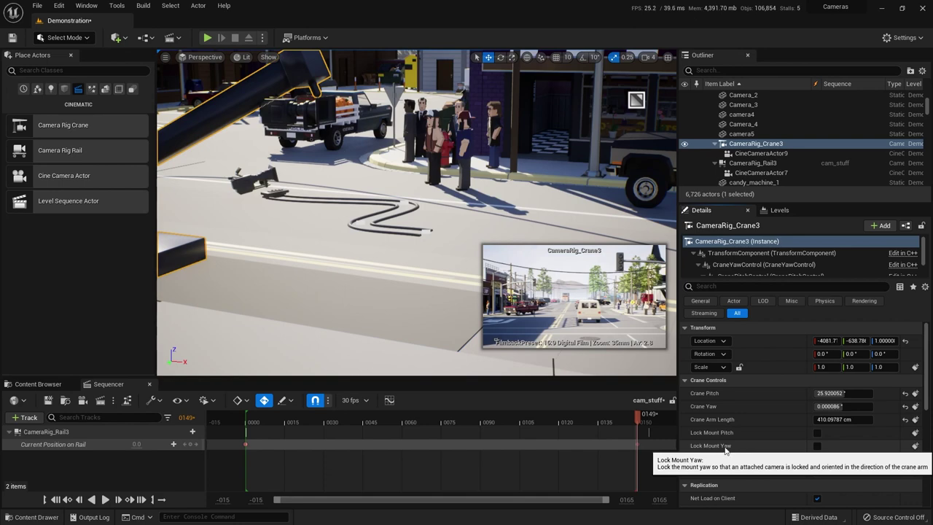
Step: Swing the Crane Yaw to about 11.52°, with Lock Mount Yaw toggled on and back off
click(831, 406)
text(-46.08)
key(Return)
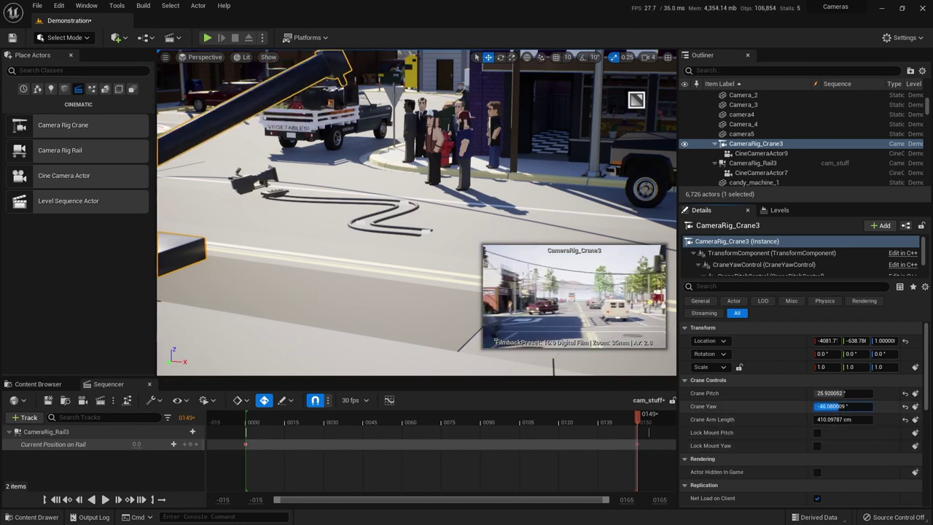
drag(831, 406, 880, 406)
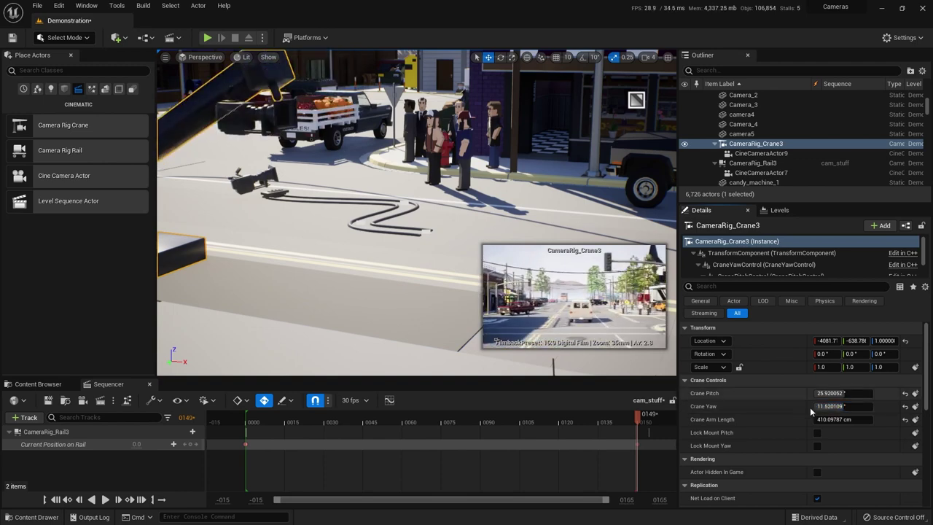
click(818, 447)
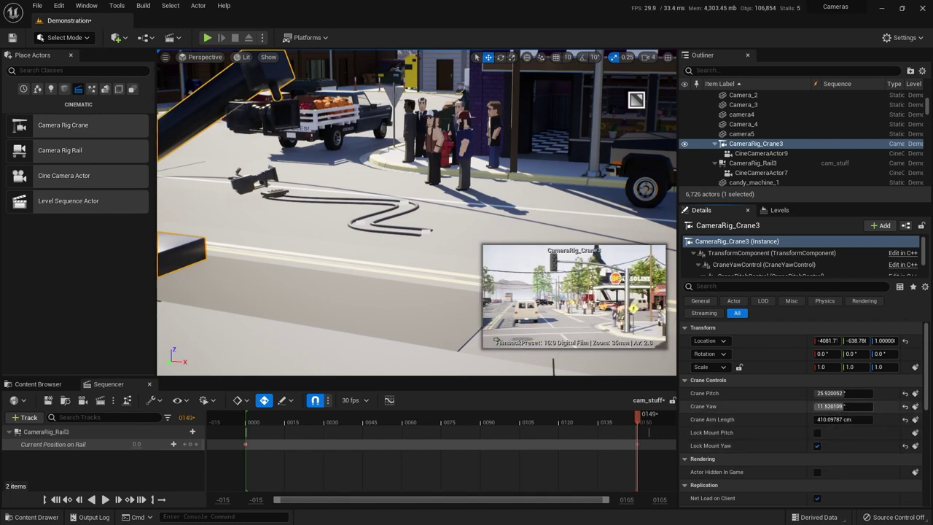
mouse_move(839, 406)
mouse_down()
mouse_move(780, 406)
mouse_move(842, 406)
mouse_up()
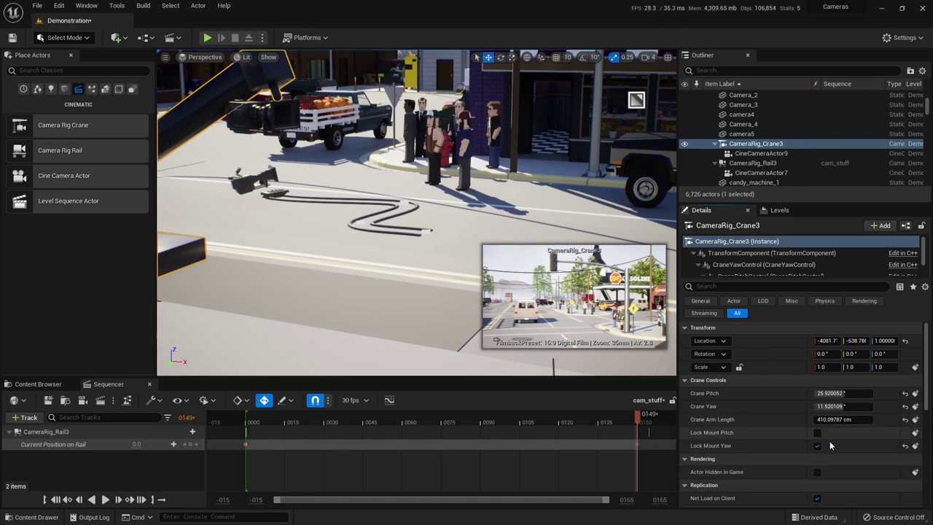
click(817, 446)
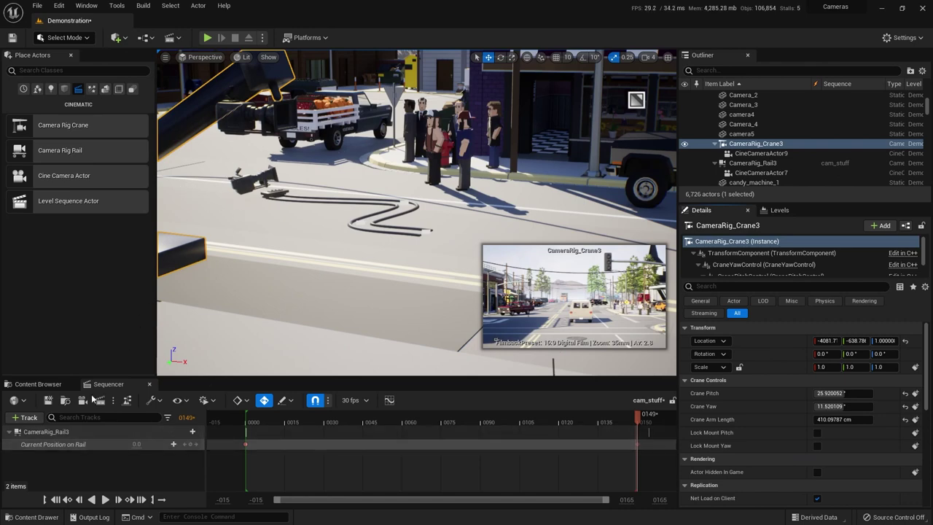
Step: Add CameraRig_Crane3 to the cam_stuff sequence through + Track > Actor To Sequencer
click(28, 418)
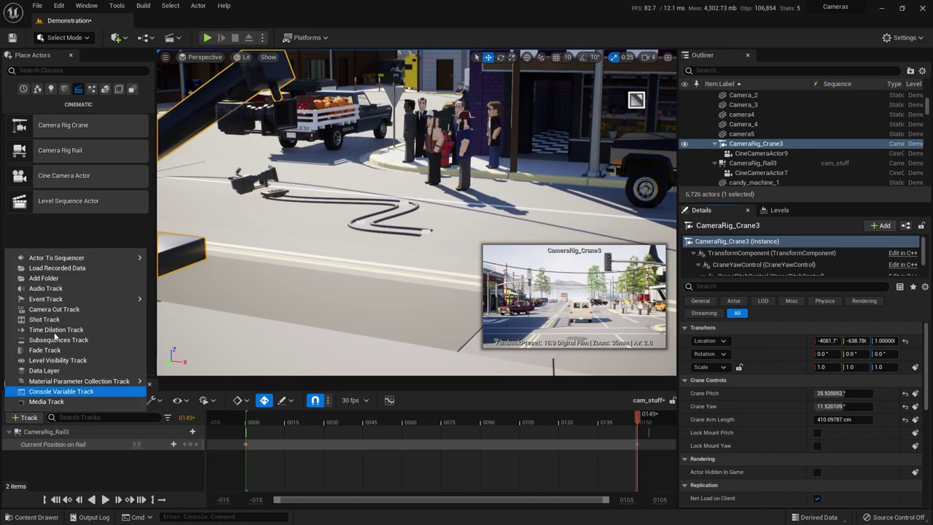
mouse_move(110, 257)
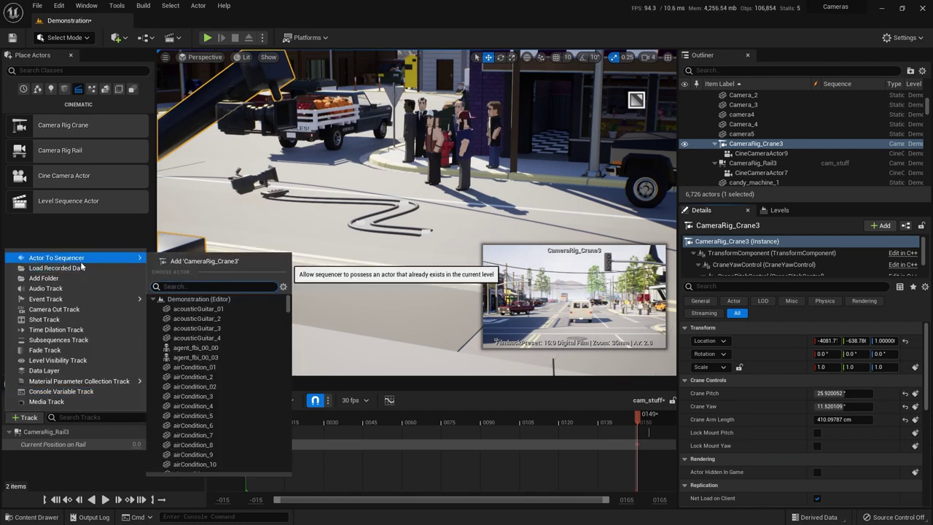
click(203, 262)
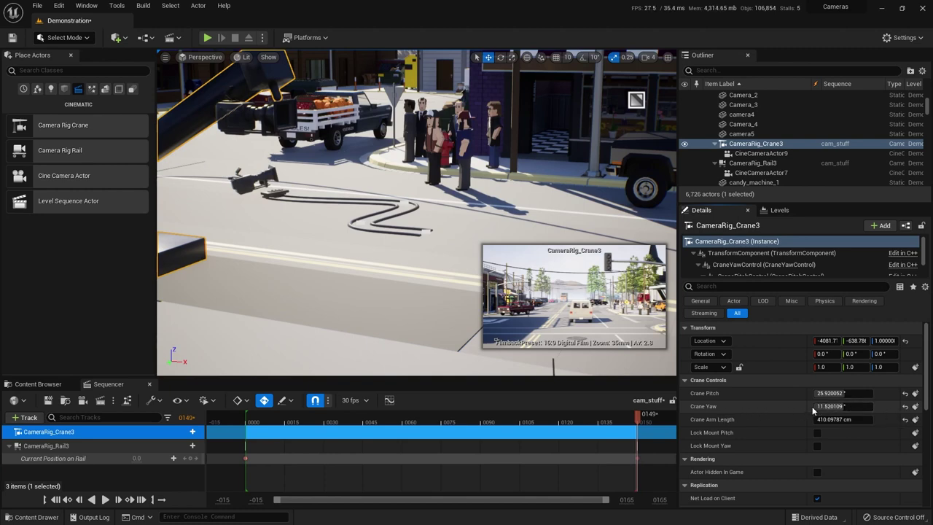
Step: Keyframe the crane's Crane Yaw and set it to 20 at the first frame
click(915, 407)
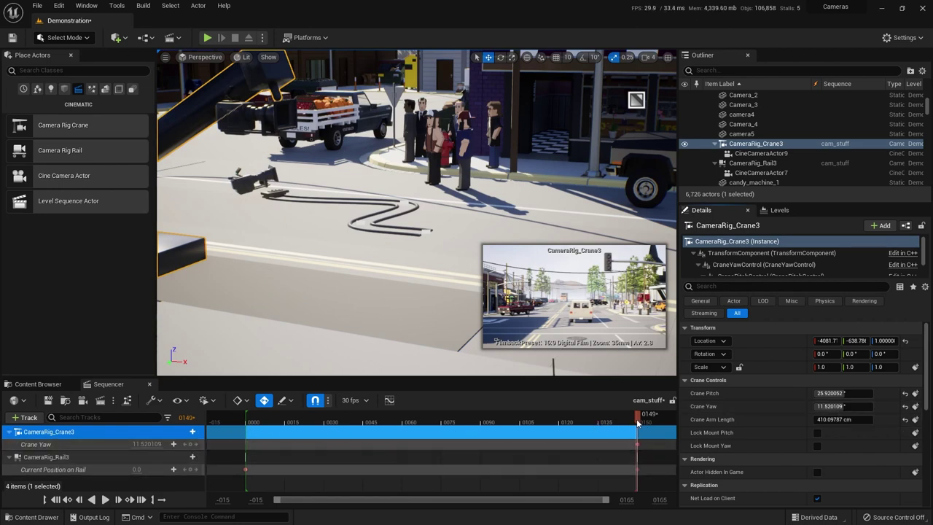
drag(637, 423, 246, 436)
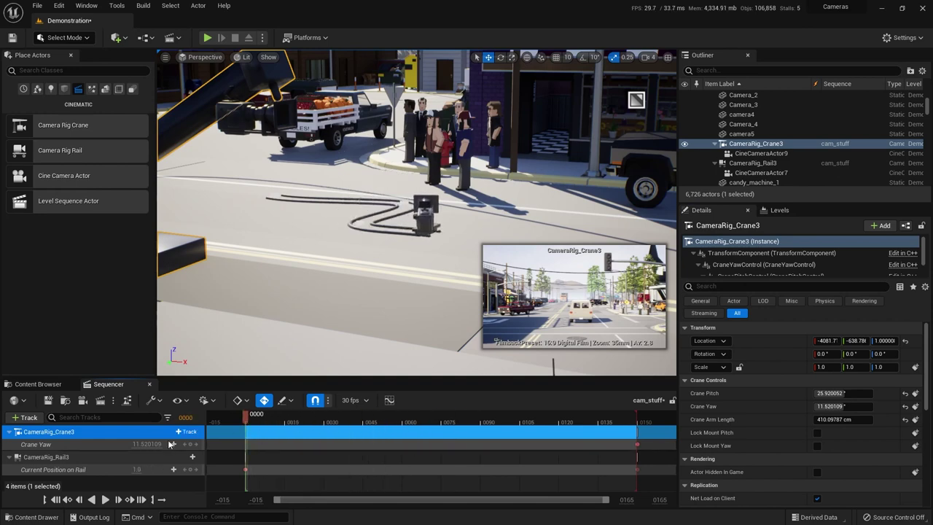
click(139, 443)
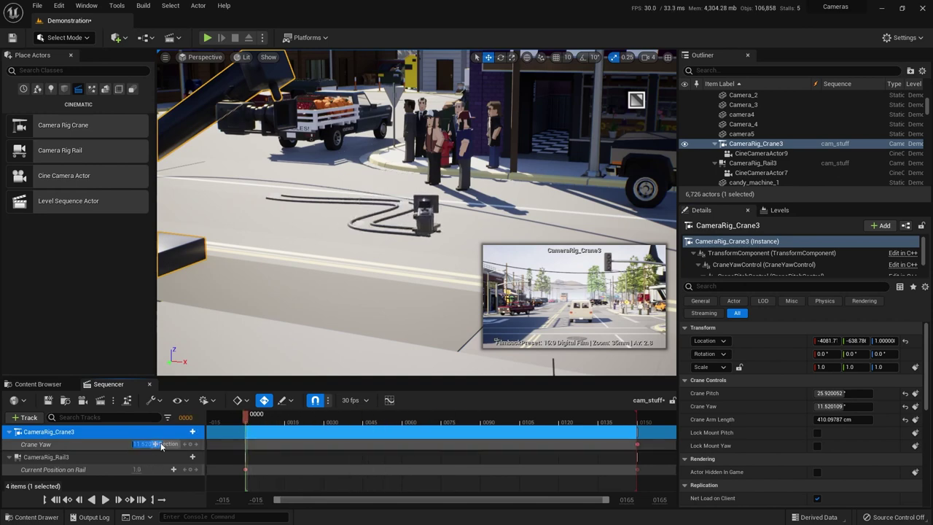
text(20)
key(Return)
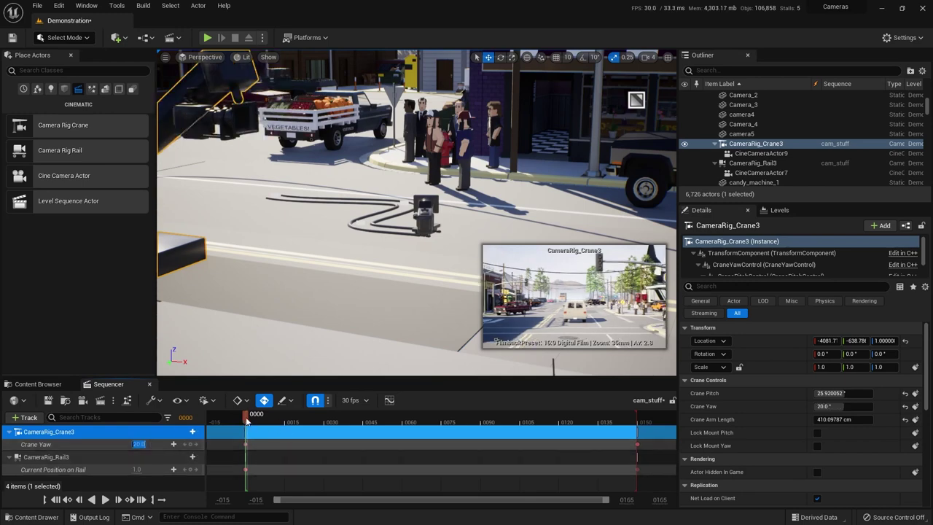
mouse_move(248, 421)
mouse_down()
mouse_move(641, 424)
mouse_move(249, 430)
mouse_up()
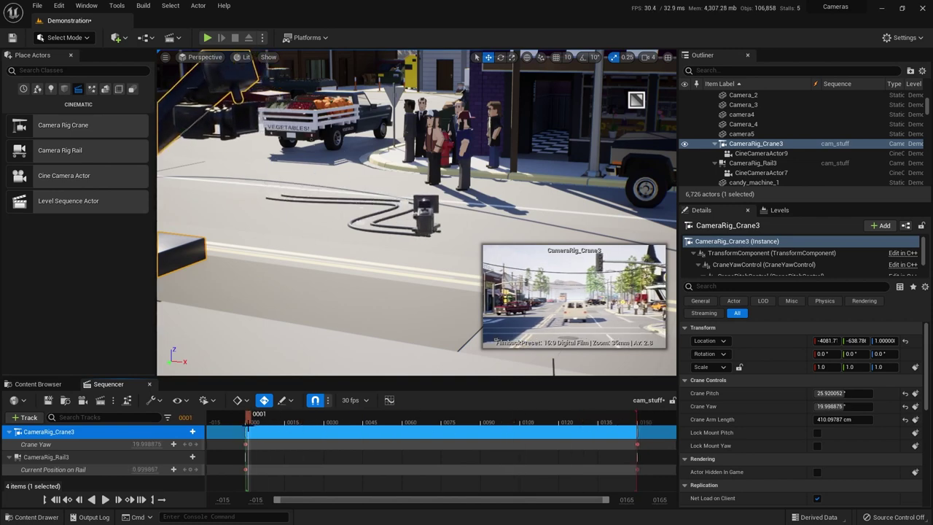
click(67, 499)
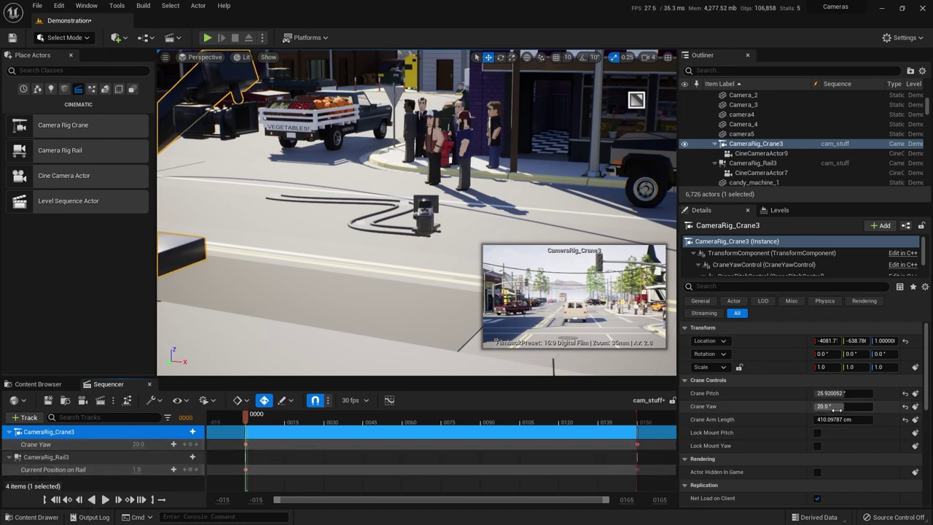
Step: Keyframe Crane Pitch, lower it to -2.88 at the last frame, and play the preview
click(916, 394)
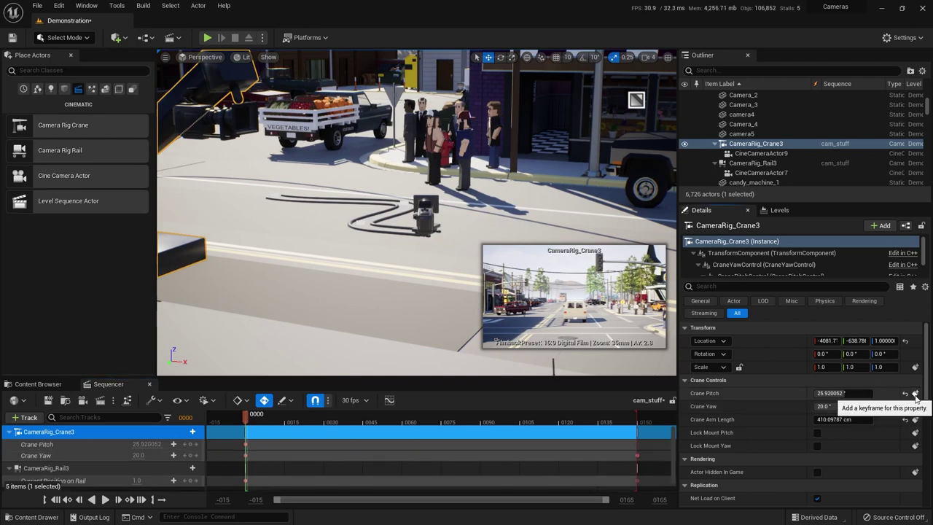
drag(263, 422, 638, 420)
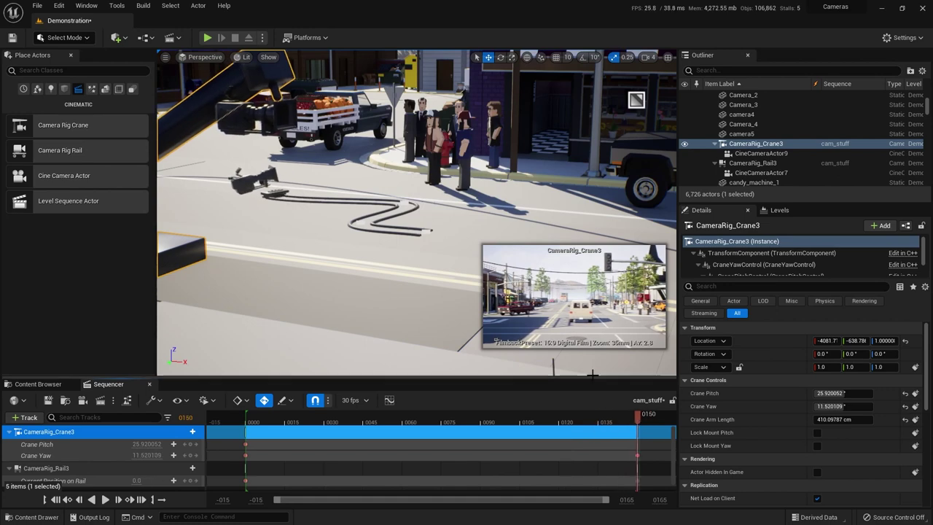
mouse_move(844, 393)
mouse_down()
mouse_move(834, 394)
mouse_move(845, 394)
mouse_up()
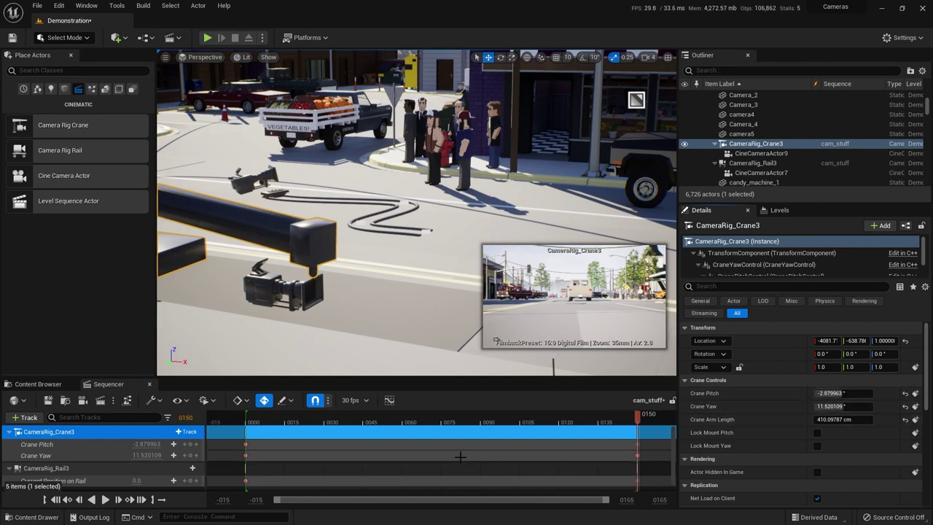
click(104, 500)
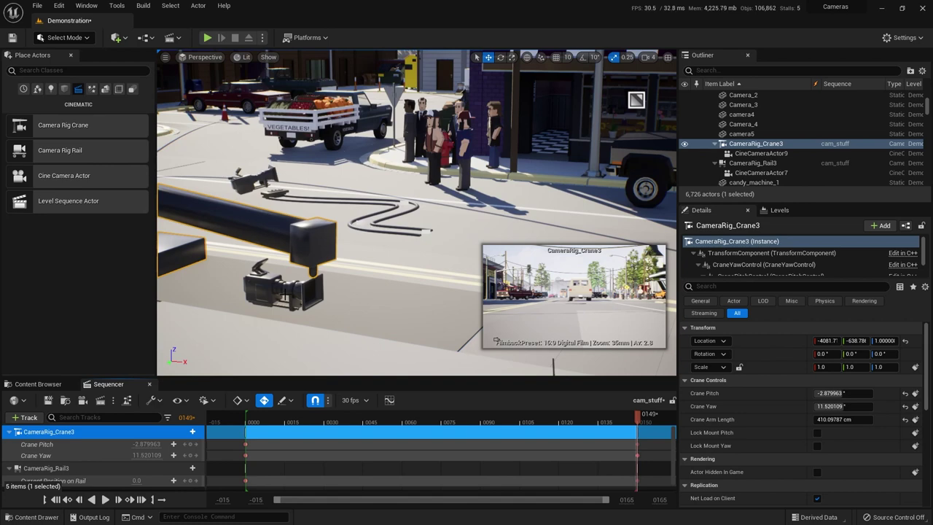
Step: Drag the splitter above Sequencer upward to enlarge the timeline area
drag(216, 374, 205, 321)
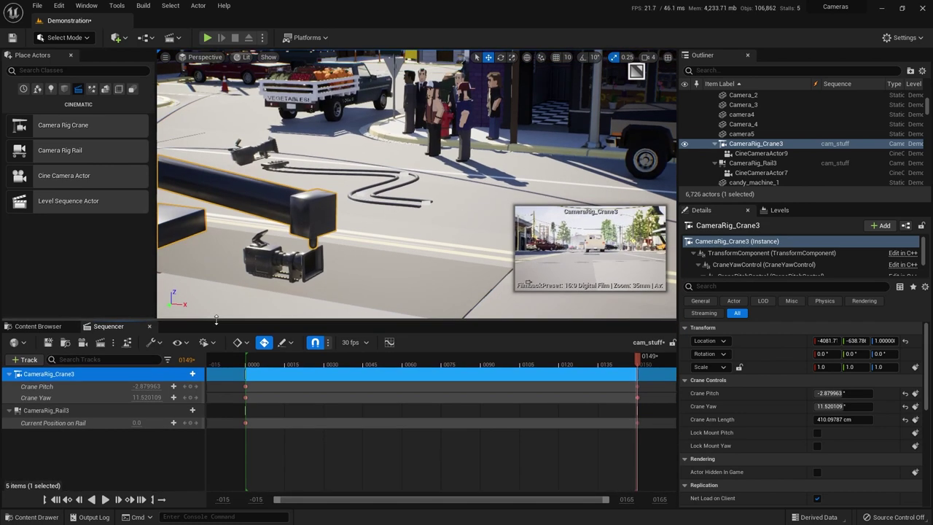
Step: Create a new Cine Camera Actor as the camera cut, then inspect CameraRig_Rail3 in the Outliner
click(83, 343)
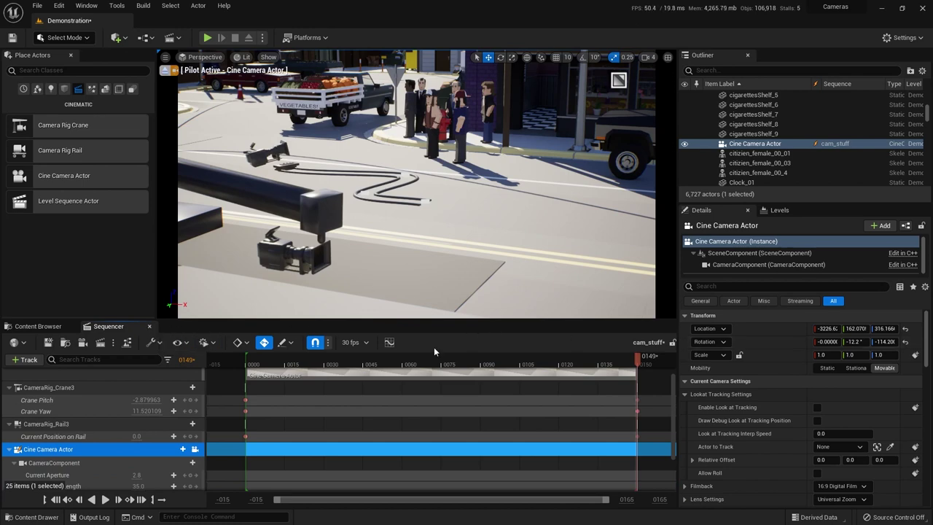
click(72, 421)
click(759, 153)
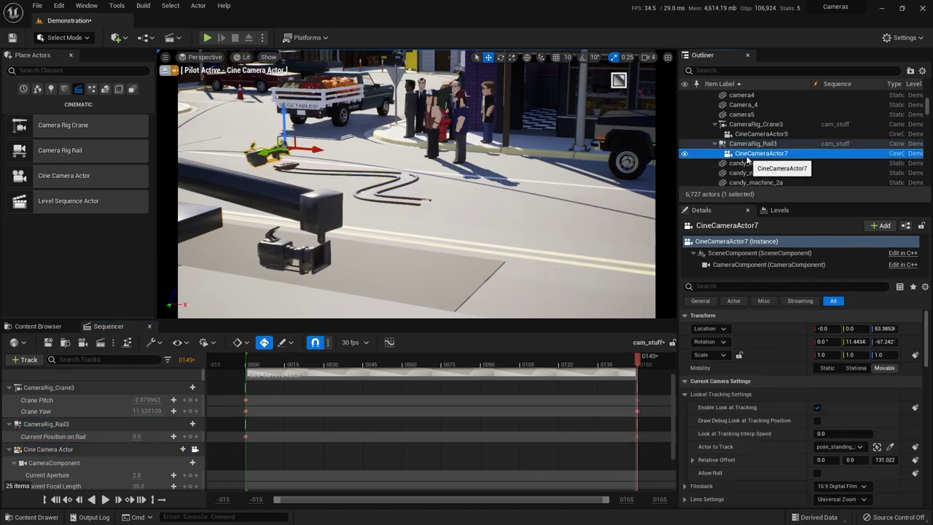
click(750, 144)
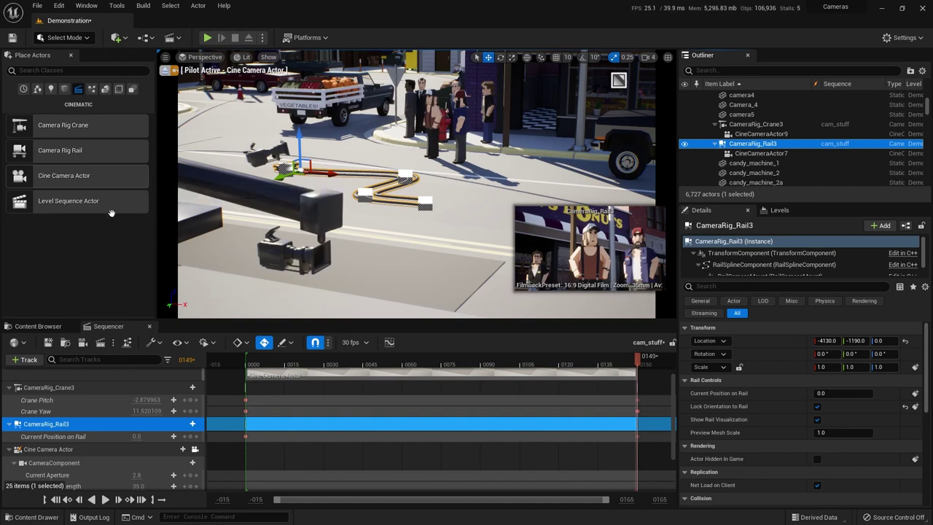
Step: Show the Cinematics folder in the Content Browser and bring up its new-asset menu
click(40, 326)
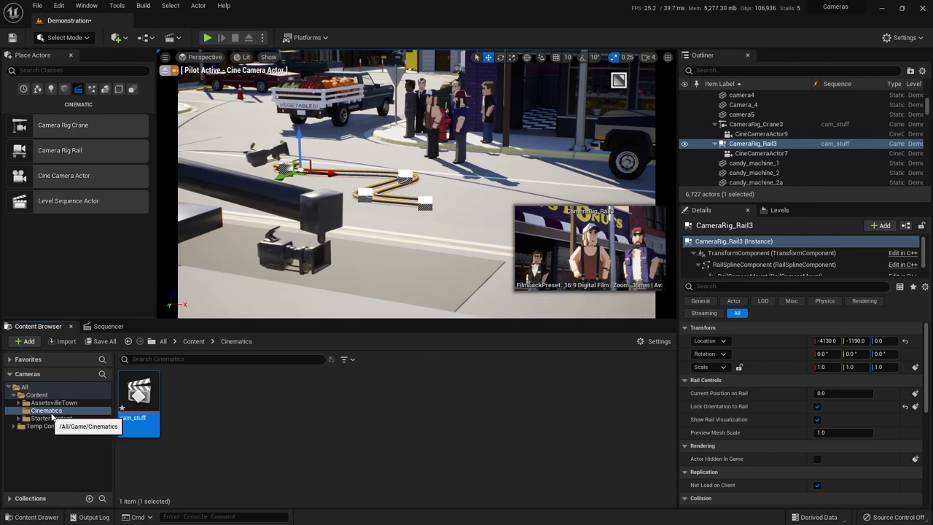
right_click(256, 398)
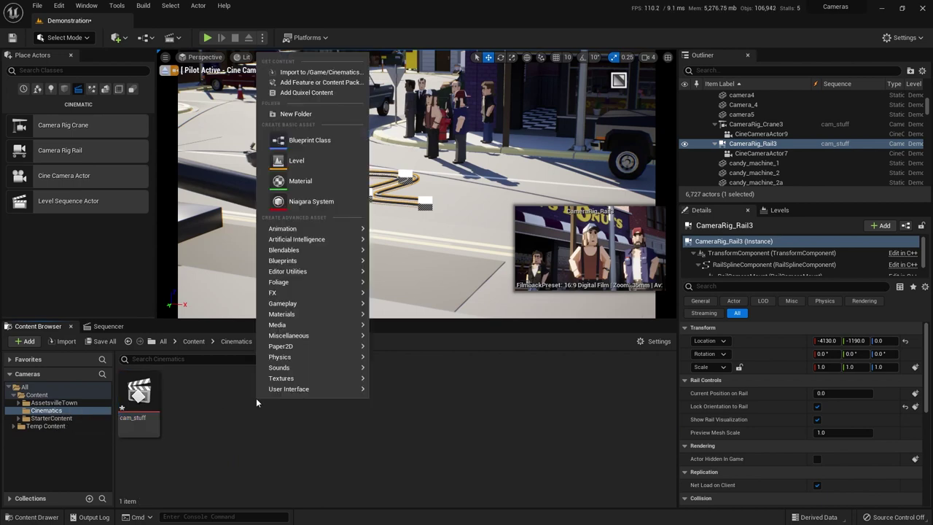
Step: Create a Blueprint class with parent CameraShakeBase and name it Cam_Shake
click(316, 141)
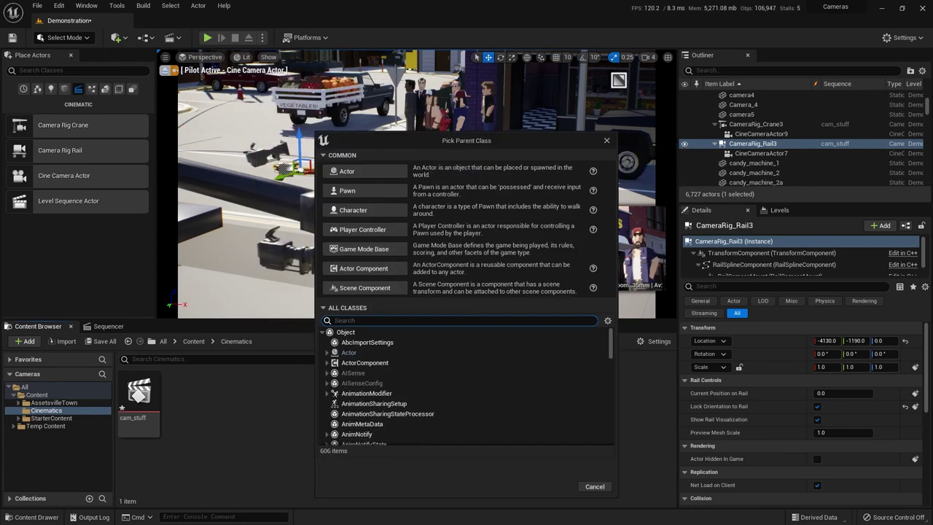
text(sha)
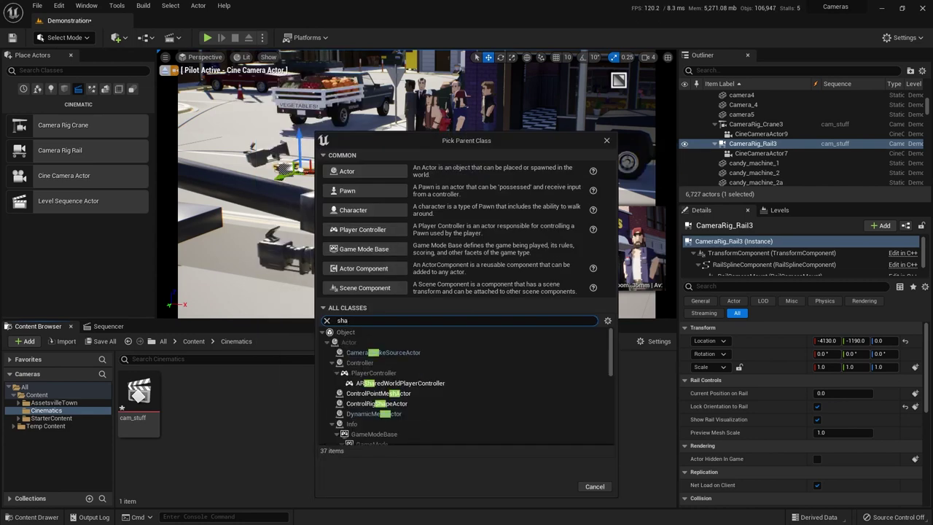
text(ke)
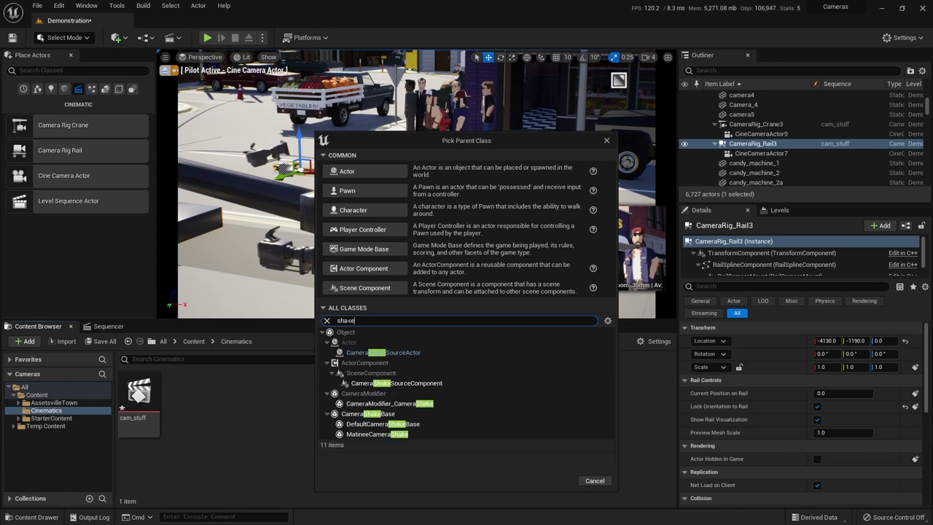
click(388, 415)
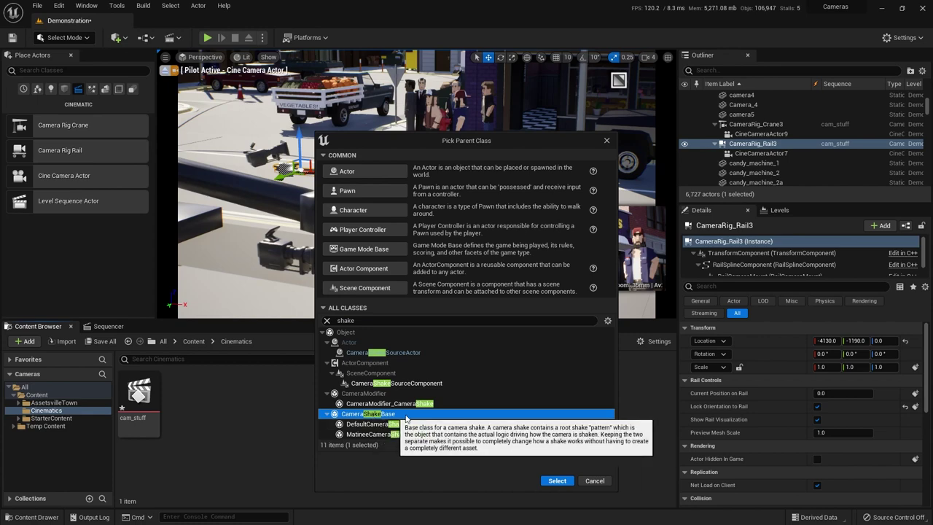
click(560, 482)
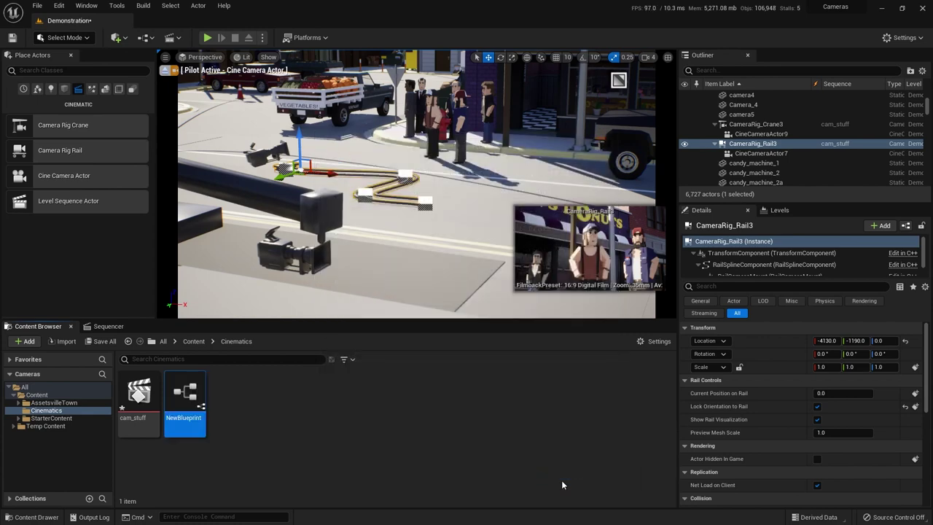
text(Cam)
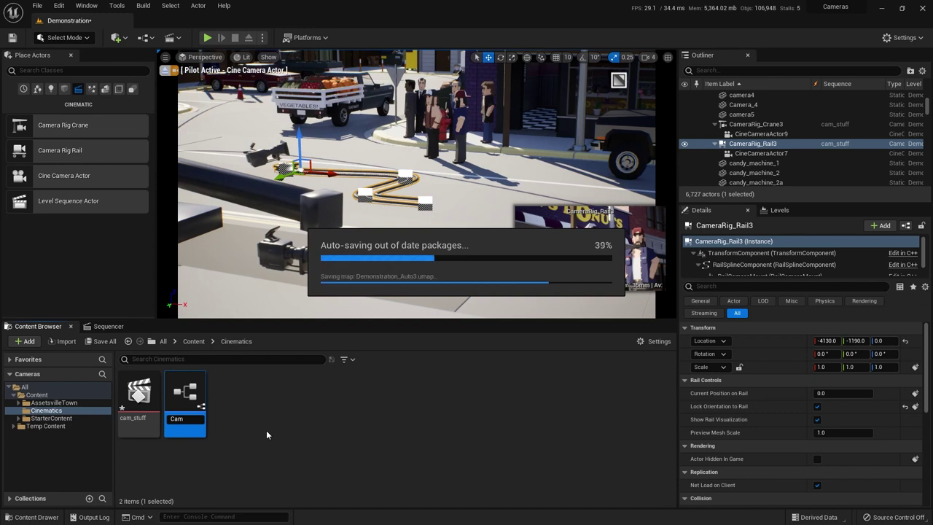
key(Return)
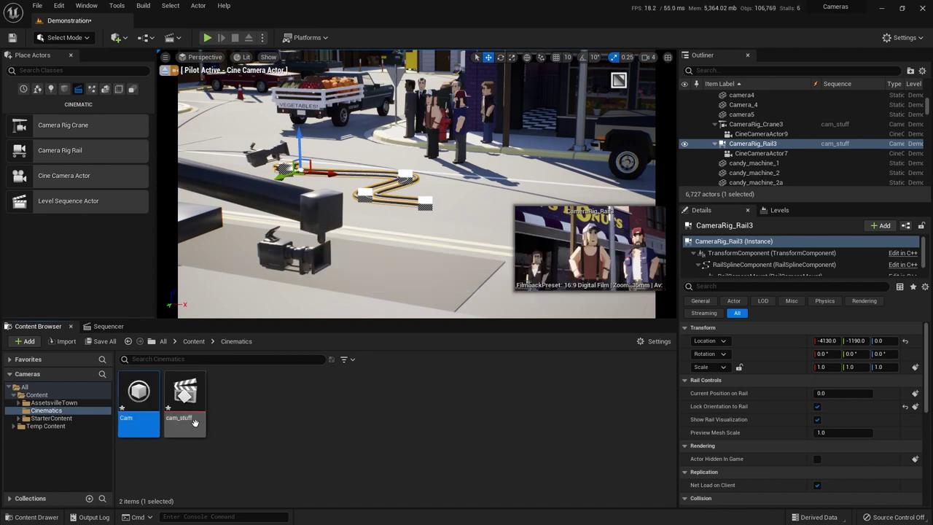
click(138, 422)
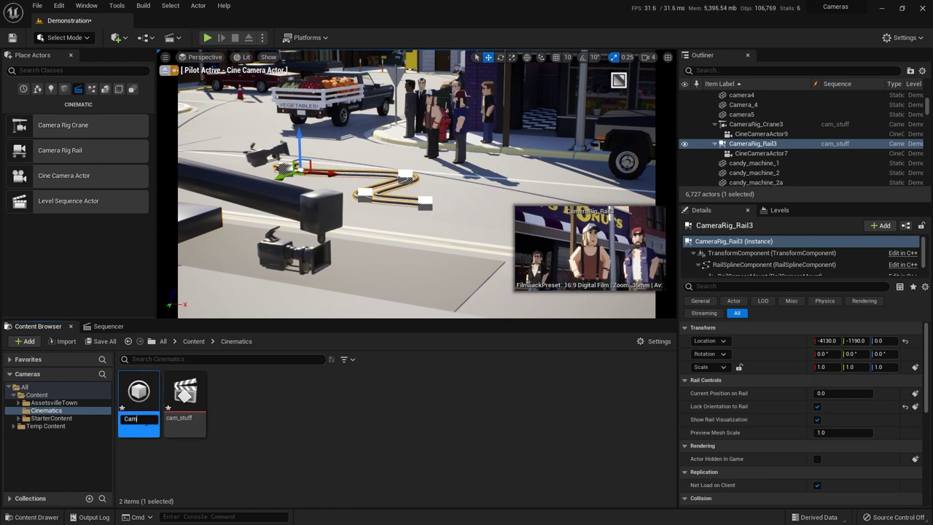
text(_Shake)
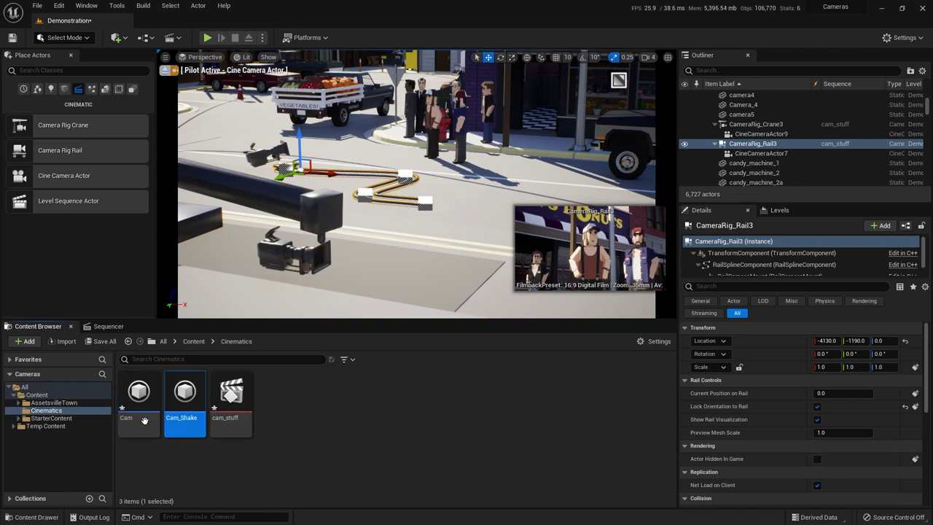
key(Return)
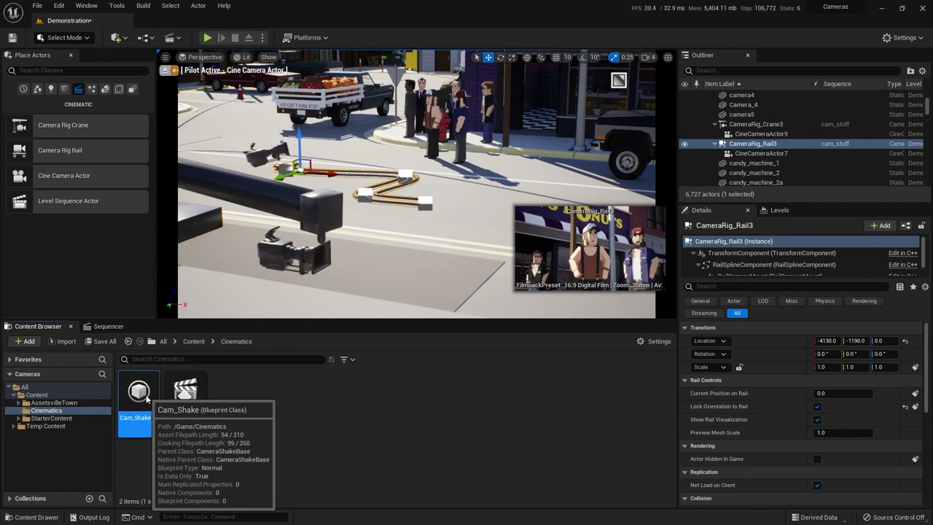
Step: Open Cam_Shake and set its Root Shake Pattern to Perlin Noise Camera Shake Pattern
double_click(146, 399)
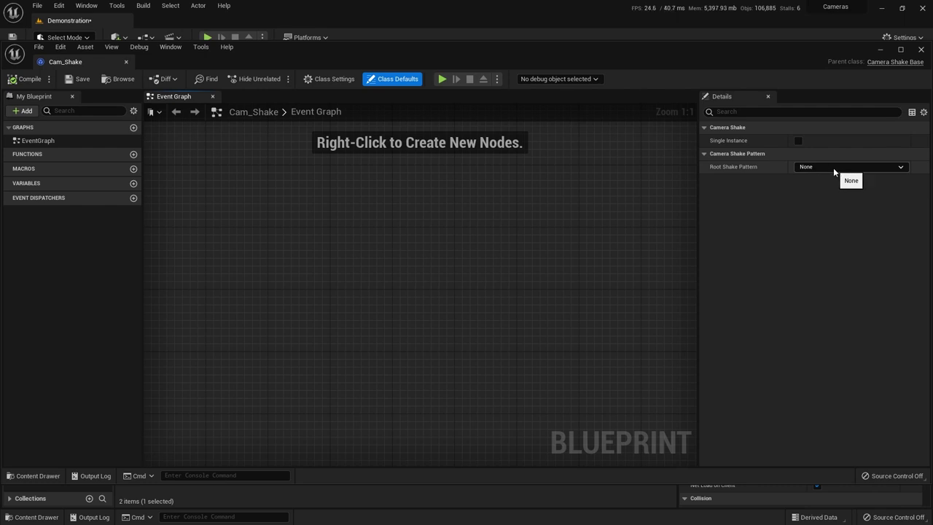
click(822, 167)
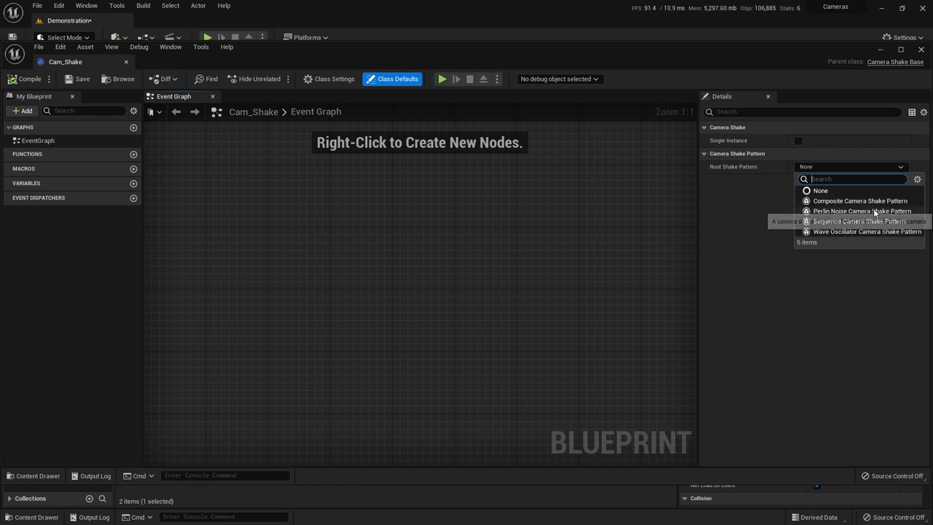
click(829, 211)
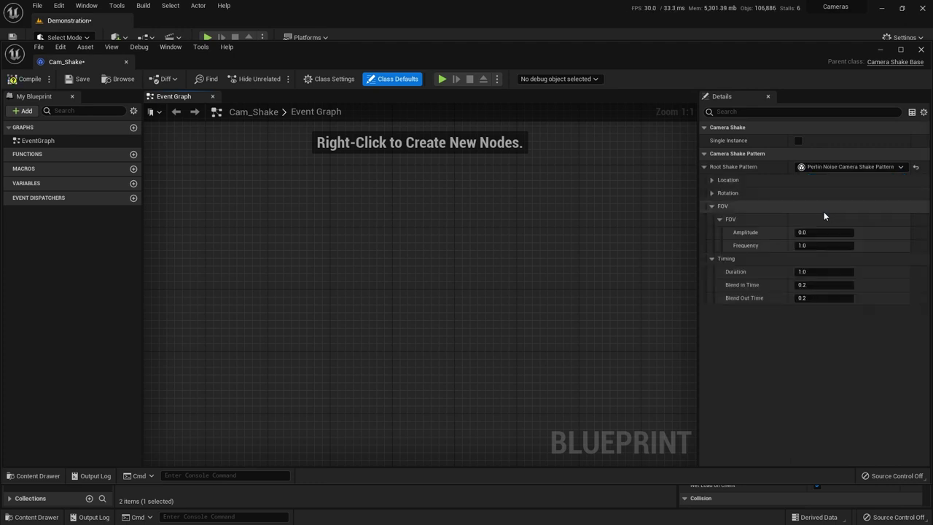
Step: Collapse the FOV and Timing groups, then compile and save Cam_Shake
click(712, 205)
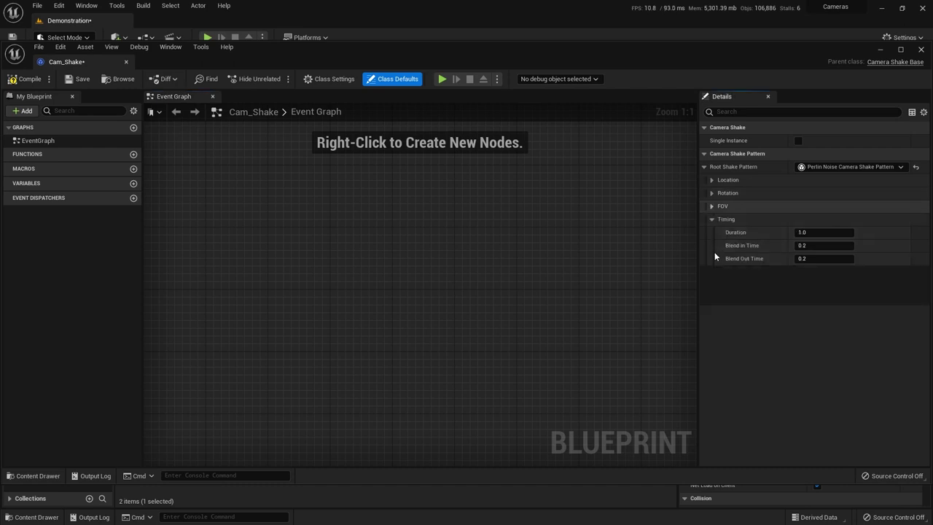
click(711, 219)
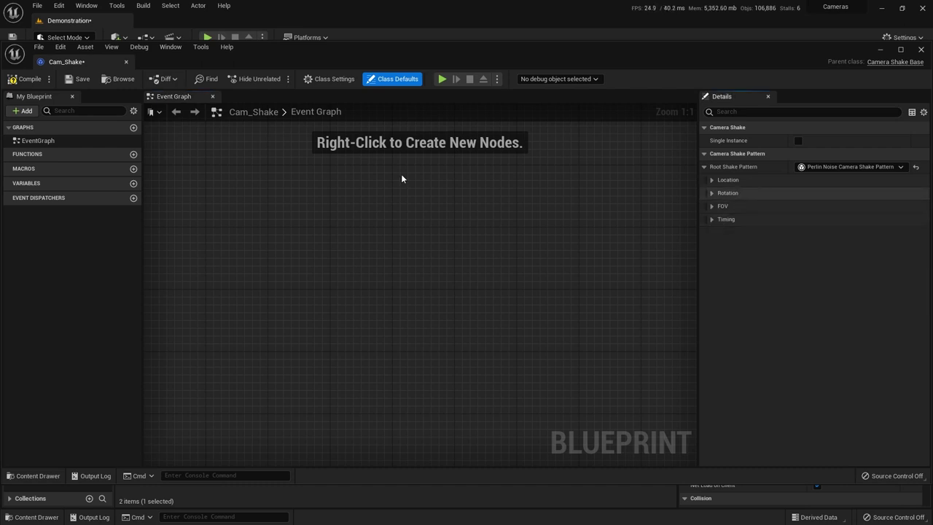
click(26, 80)
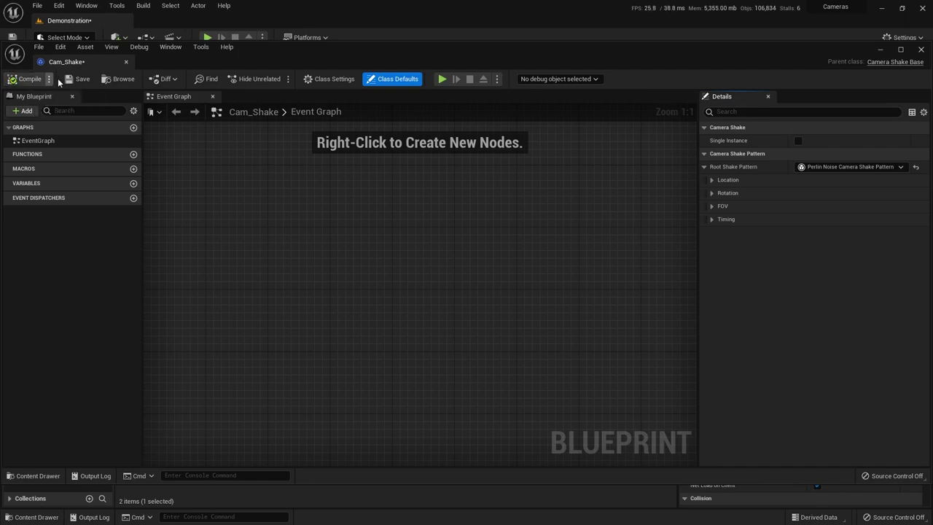
click(78, 79)
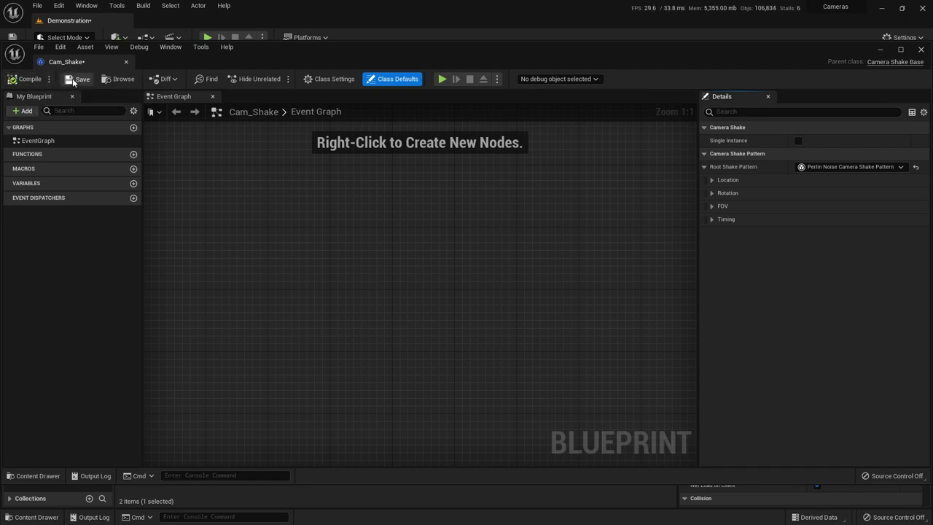
Step: Close the Cam_Shake editor and drag a Cine Camera Actor into the street scene
click(126, 64)
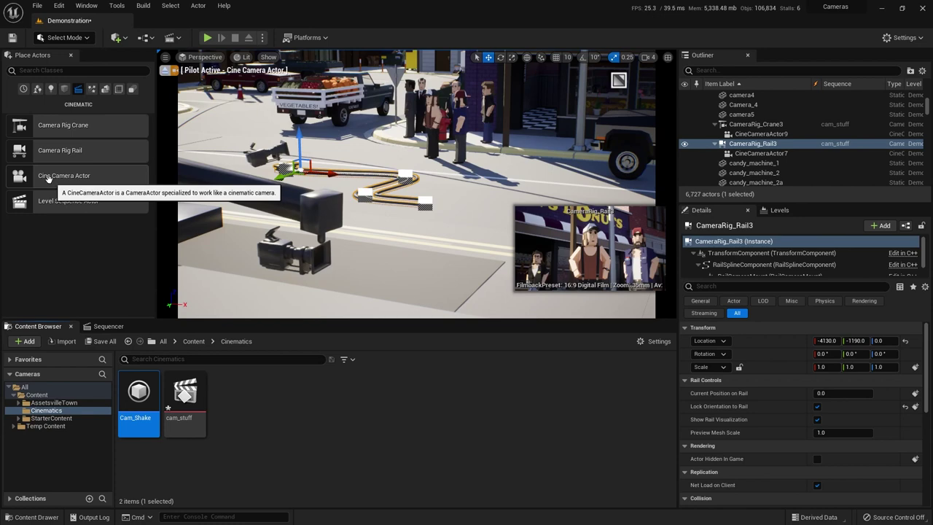
drag(57, 178, 342, 76)
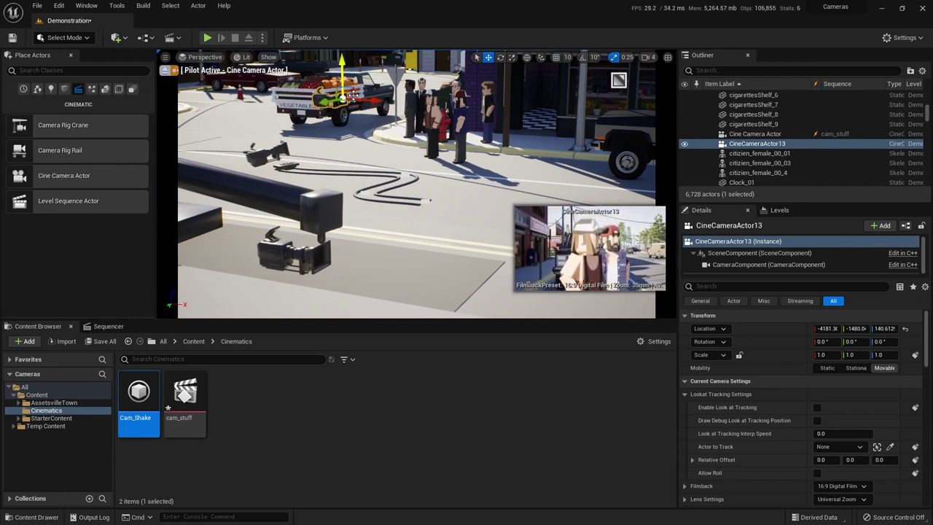
Step: Delete the CameraRig_Crane3, CameraRig_Rail3, old Cine Camera Actor and Camera Cuts tracks from Sequencer
click(115, 328)
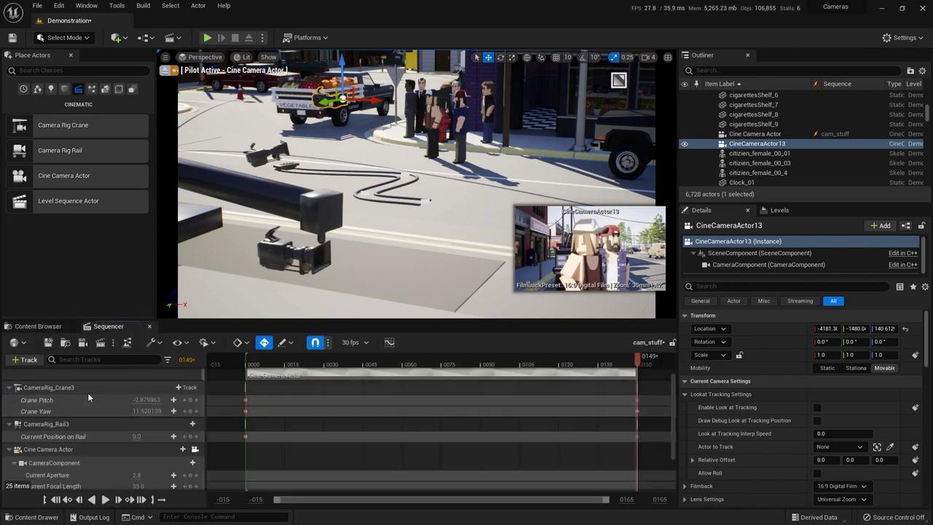
click(74, 417)
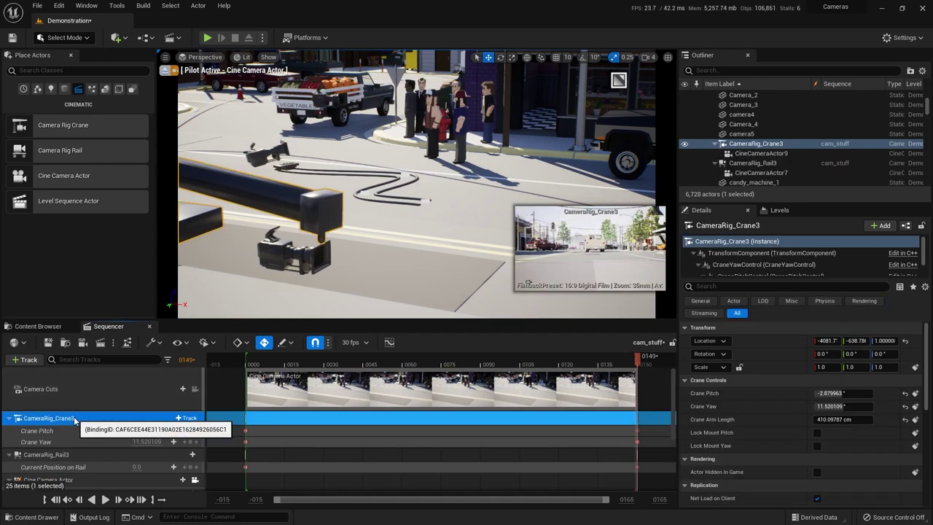
key(Delete)
click(73, 417)
key(Delete)
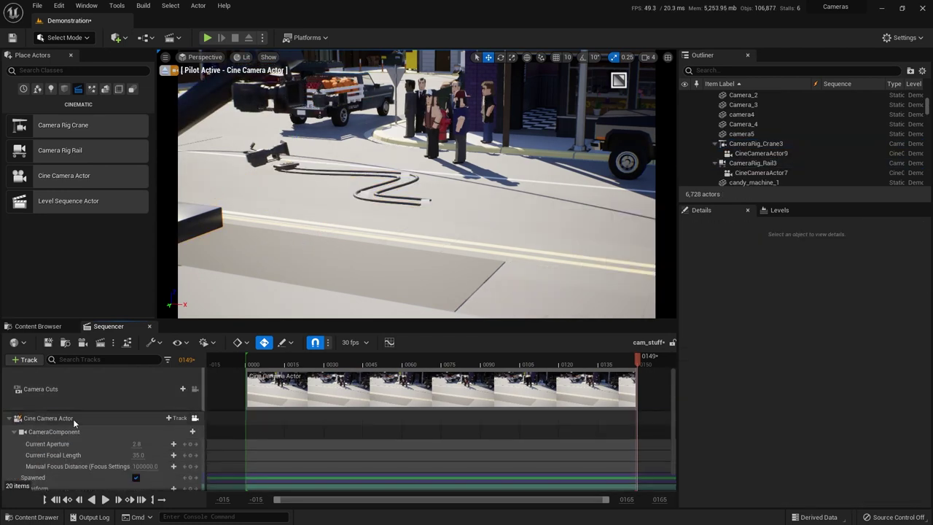
click(72, 418)
key(Delete)
click(73, 408)
key(Delete)
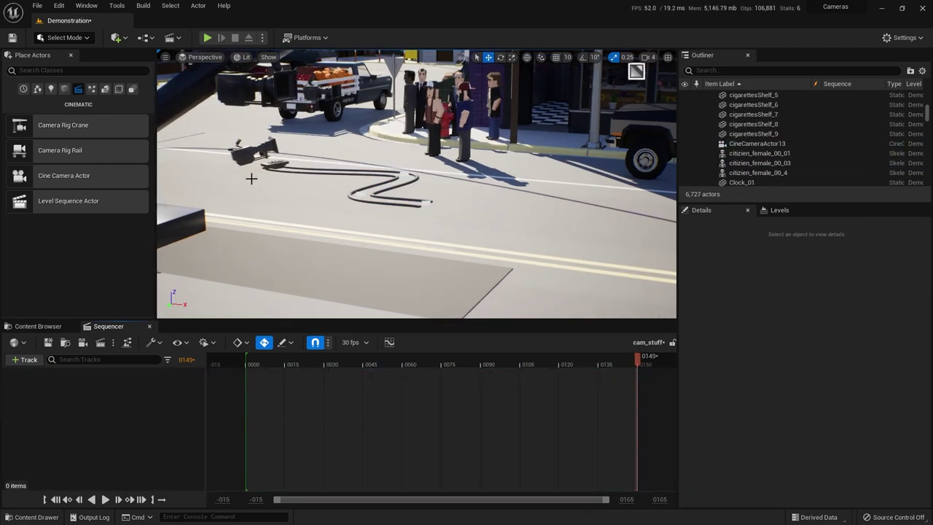
Step: Add CineCameraActor13 to the cam_stuff sequence as an actor track
click(321, 98)
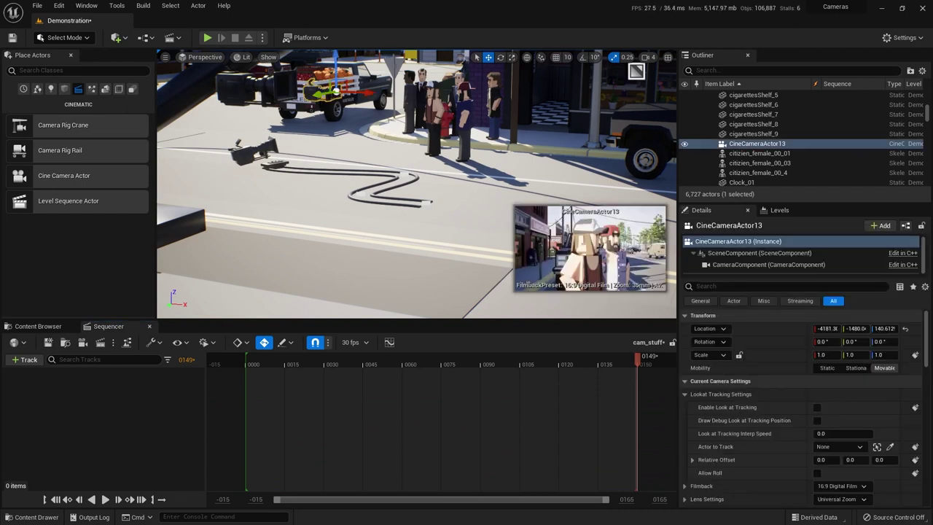
click(25, 359)
mouse_move(80, 205)
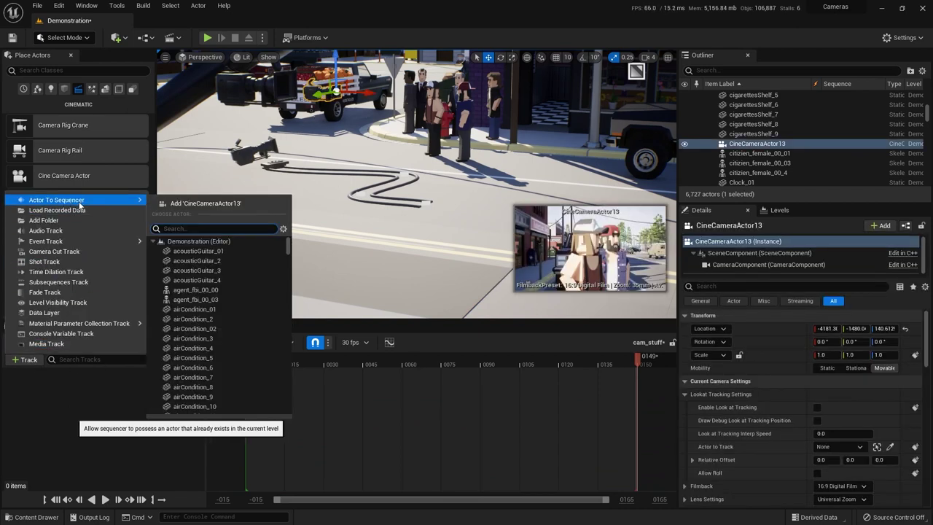
click(204, 204)
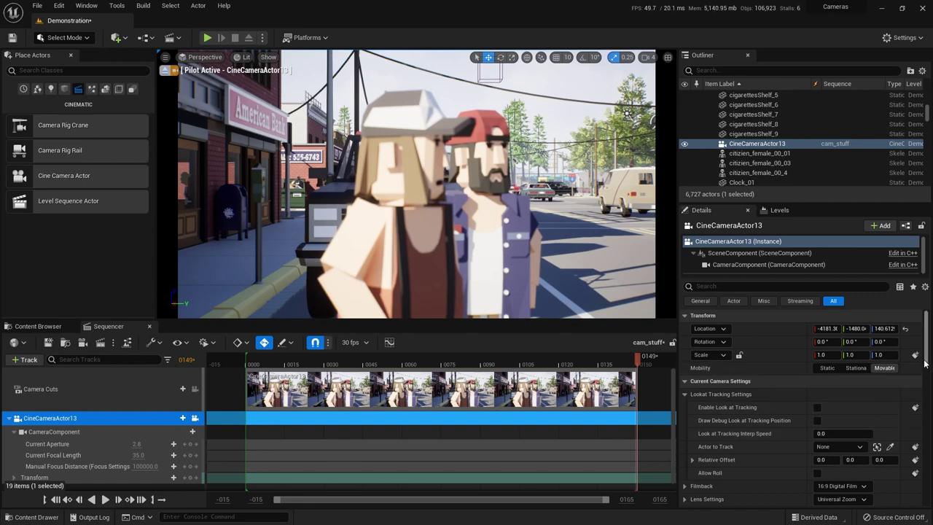
Step: Set CineCameraActor13's Focus Method to Tracking with pose_standing_26 as the Actor to Track
drag(924, 363, 928, 379)
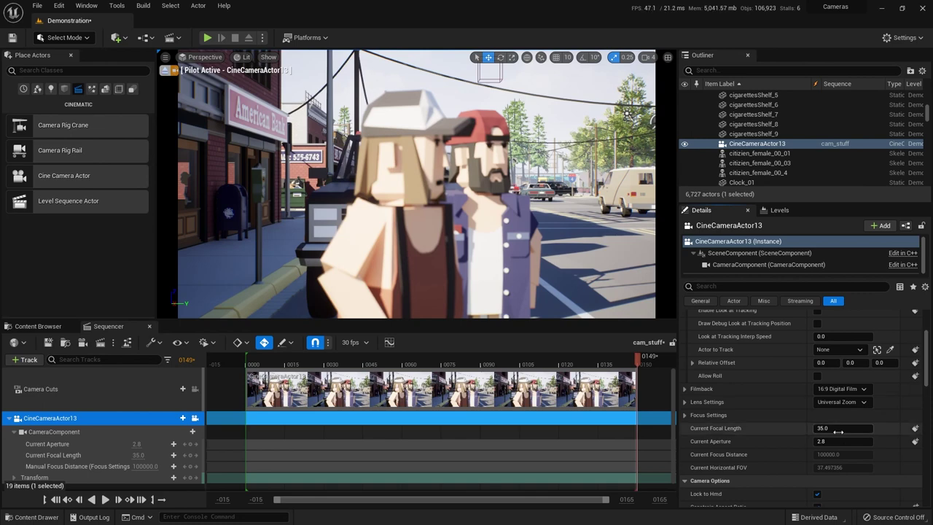
click(706, 415)
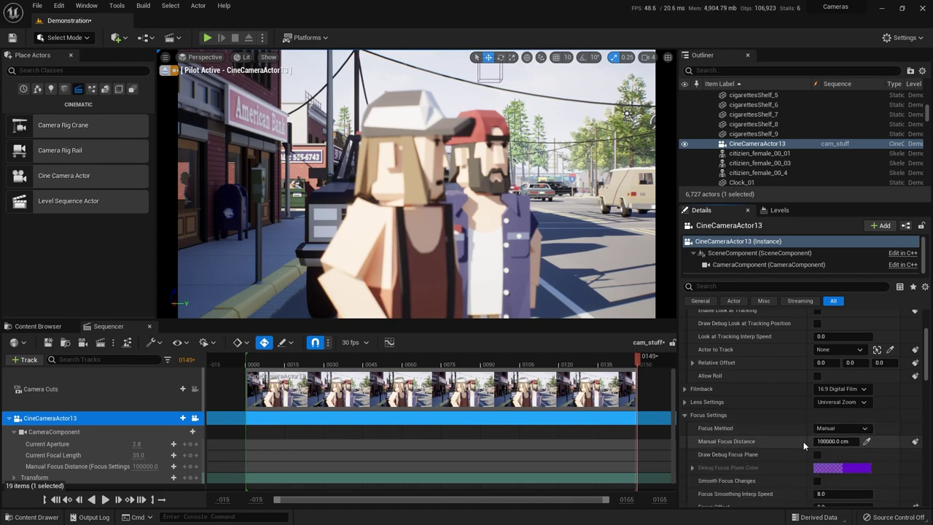
click(845, 430)
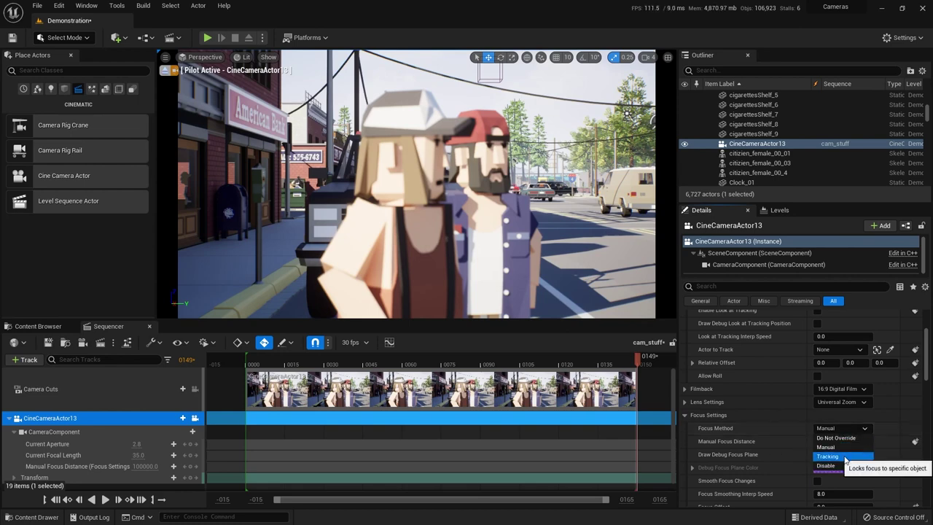
click(846, 457)
click(691, 441)
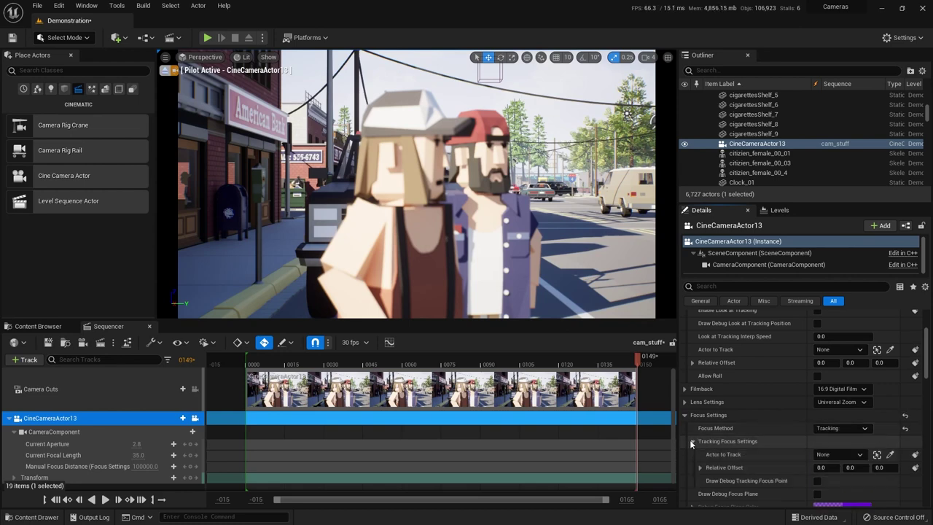
click(890, 454)
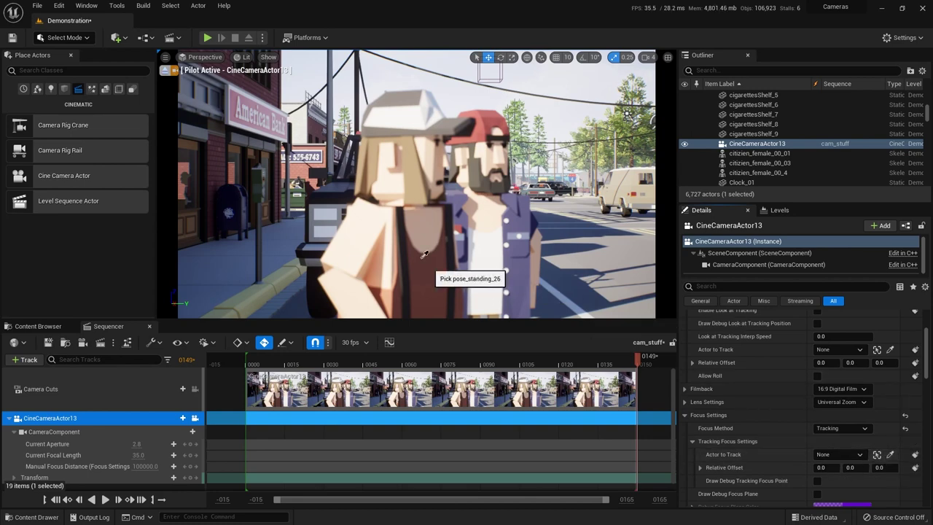
click(424, 254)
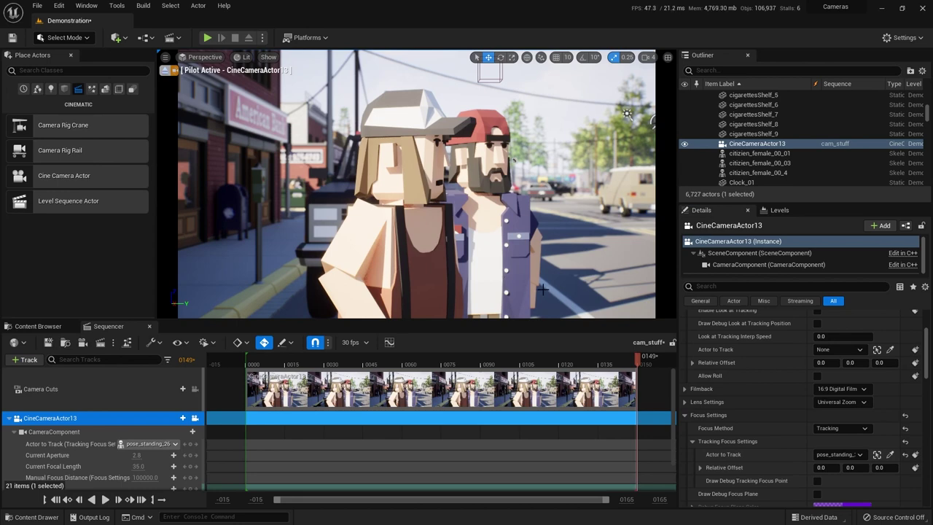
click(685, 416)
scroll(925, 350, up, 3)
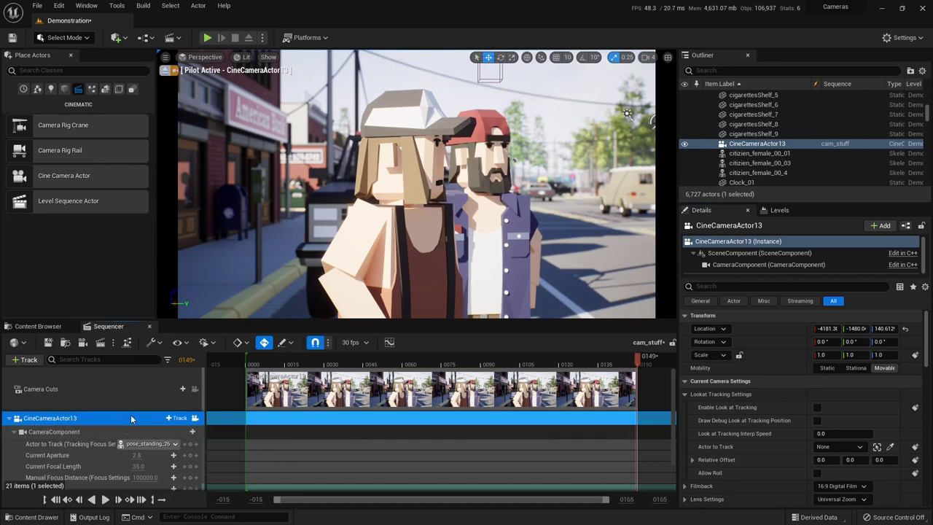
Step: Add a Cam_Shake camera shake track to CineCameraActor13 and move its section to frame 0
click(178, 419)
mouse_move(194, 312)
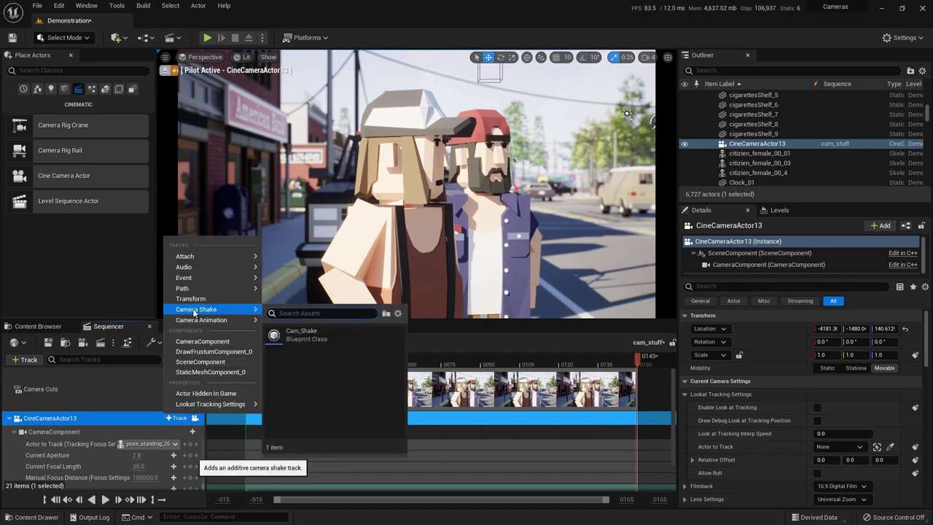
click(347, 336)
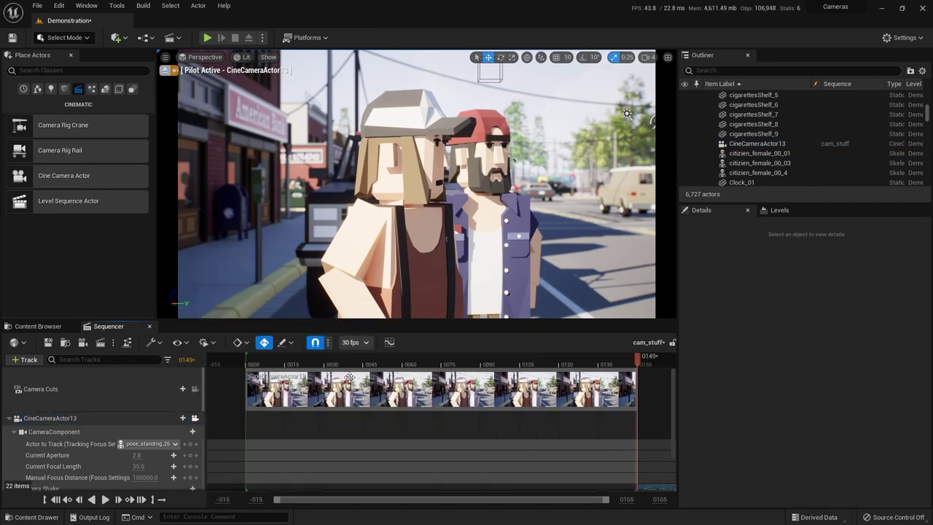
scroll(321, 432, down, 2)
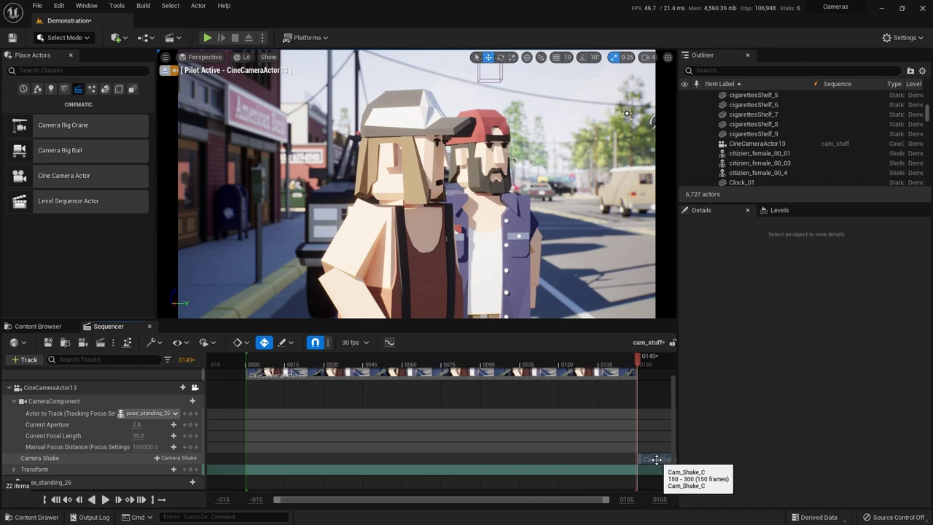
drag(660, 460, 268, 459)
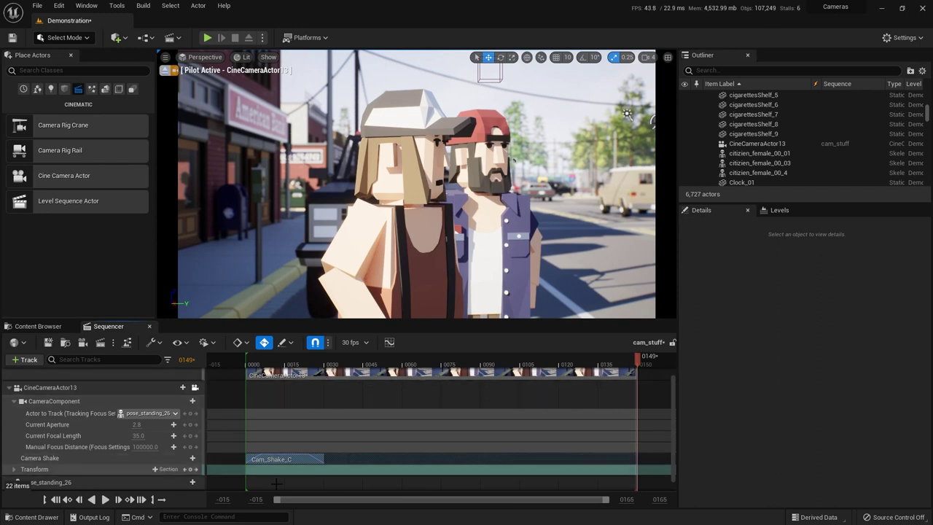
Step: Play and pause the sequence to preview the shake, then return to the Content Browser
click(104, 500)
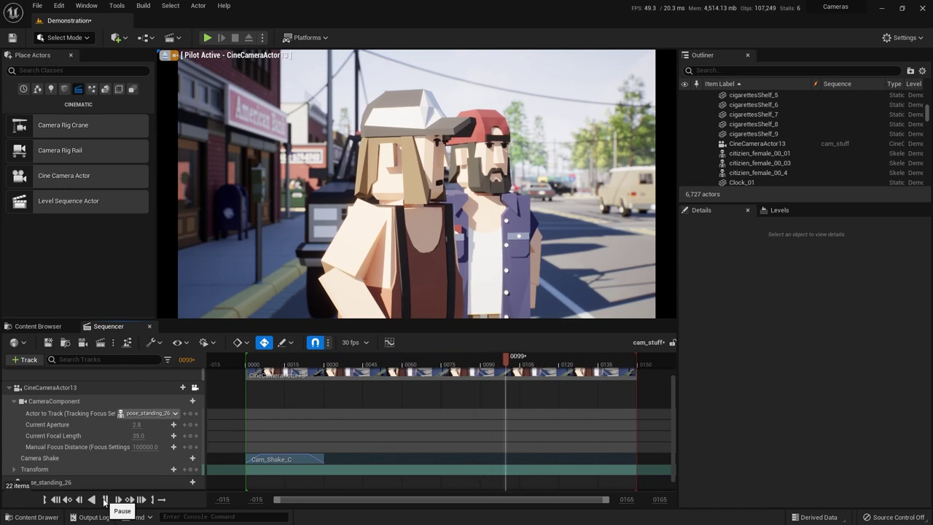
click(105, 500)
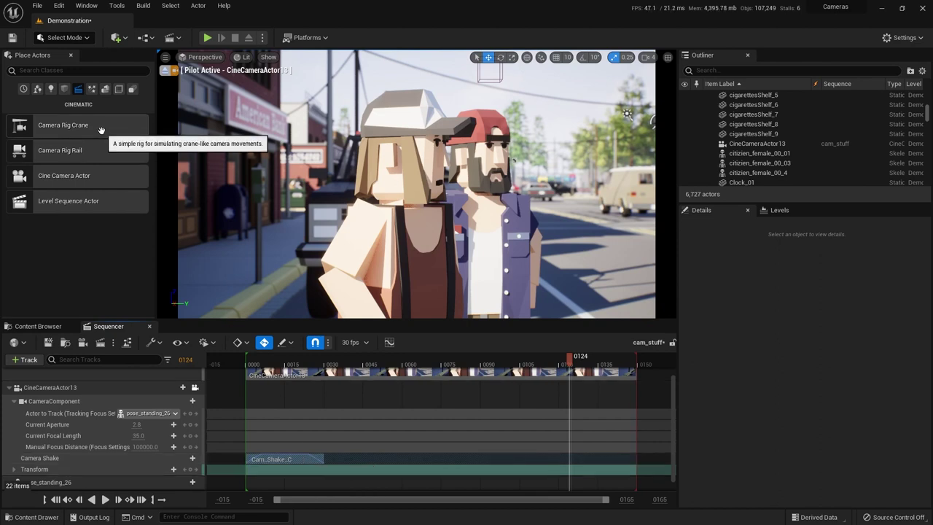
click(44, 326)
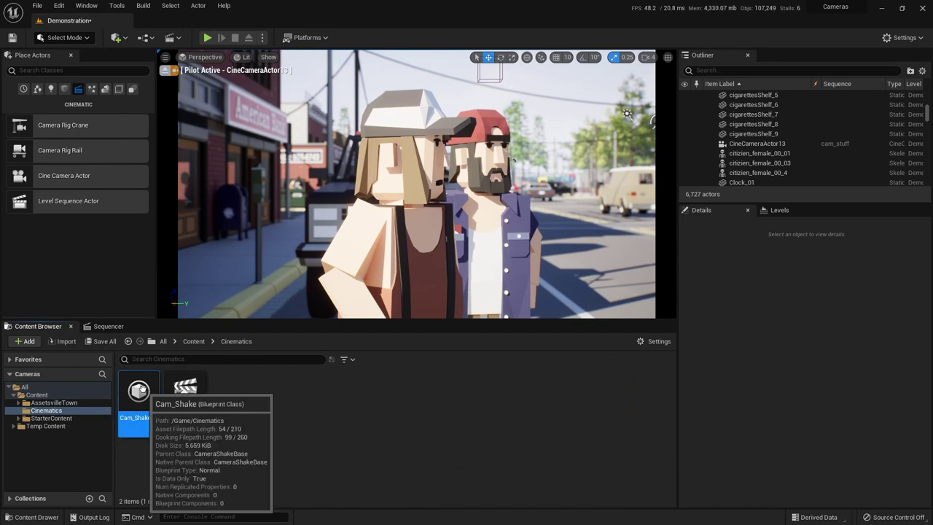
Step: Open Cam_Shake in the full Blueprint editor and set its Timing Duration to 5
double_click(140, 390)
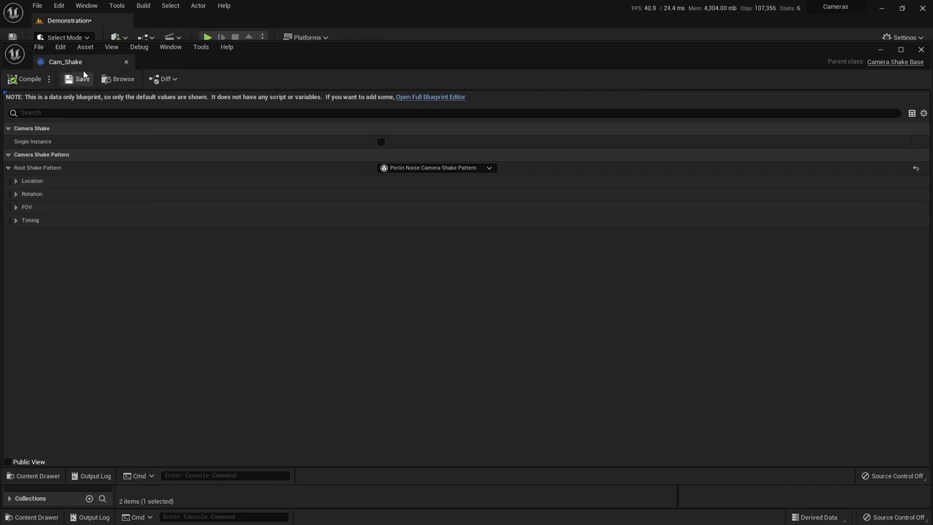
drag(67, 62, 146, 22)
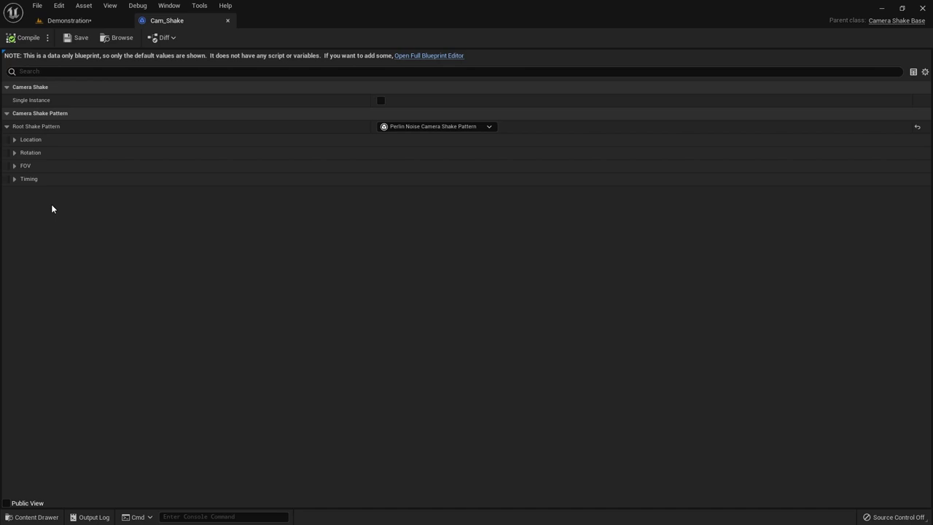
click(431, 56)
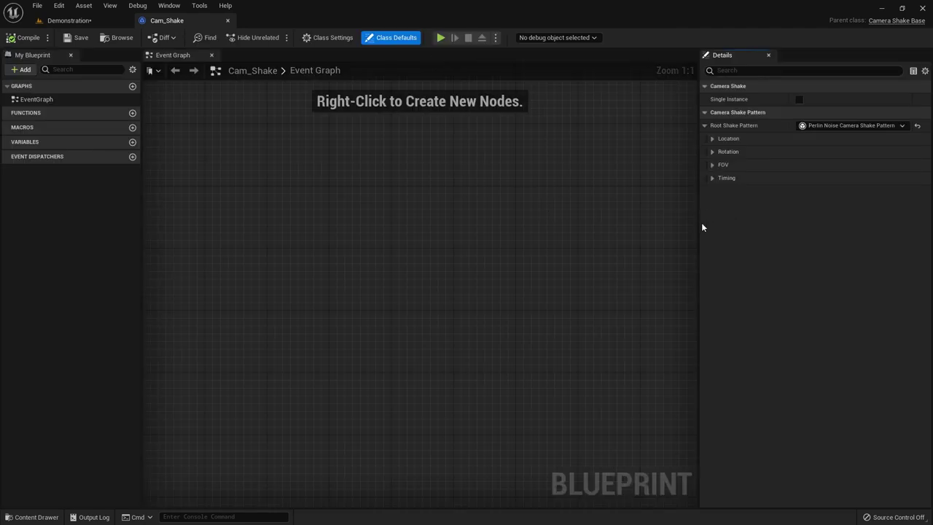
drag(698, 222, 563, 237)
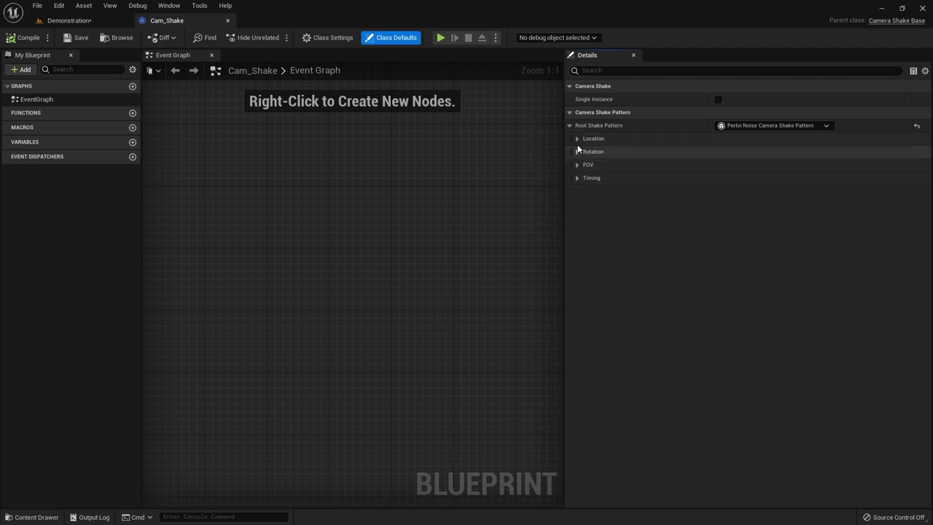
click(577, 178)
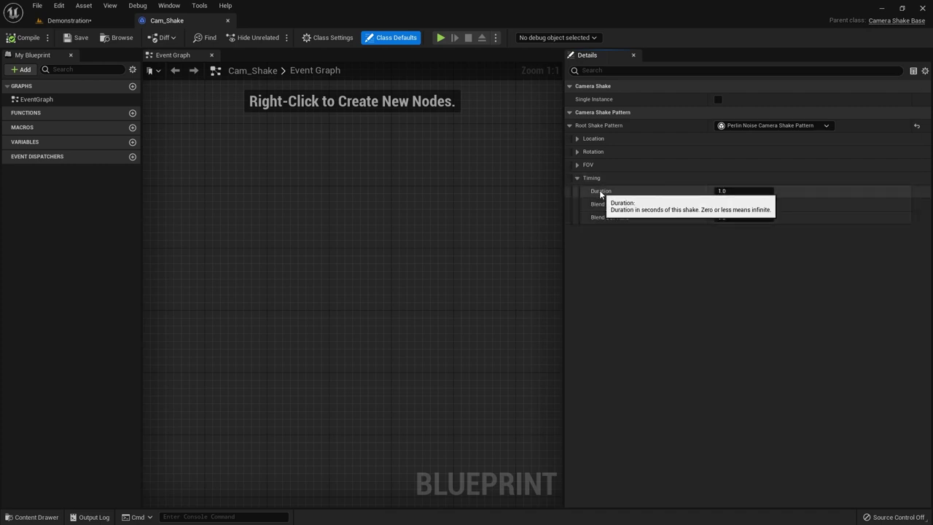
click(734, 191)
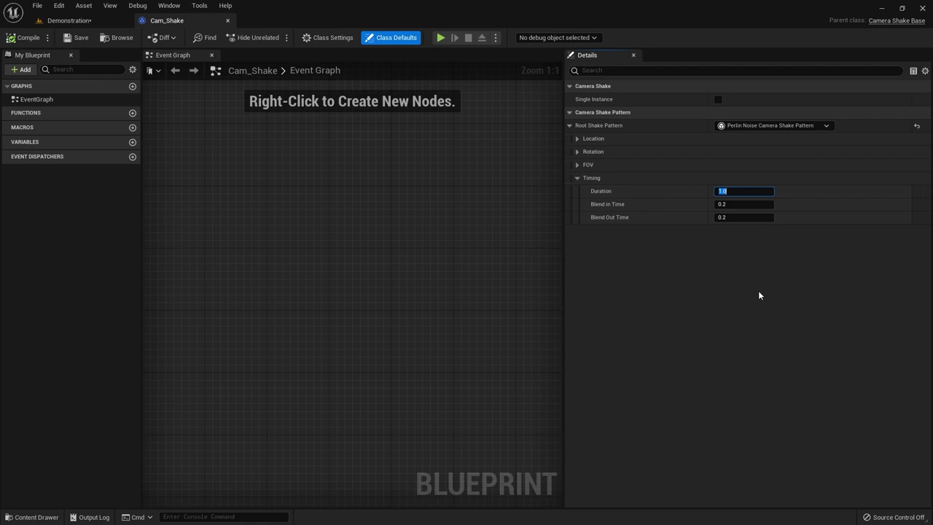
text(5)
key(Return)
key(Return)
Step: Back in the Demonstration level, enable looping over the cam_stuff range, play it, then pause
click(55, 22)
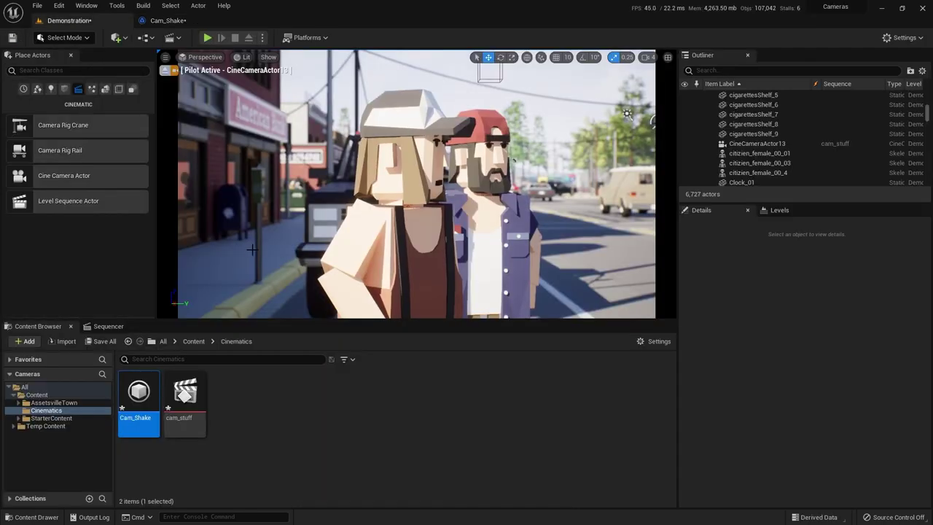
click(105, 327)
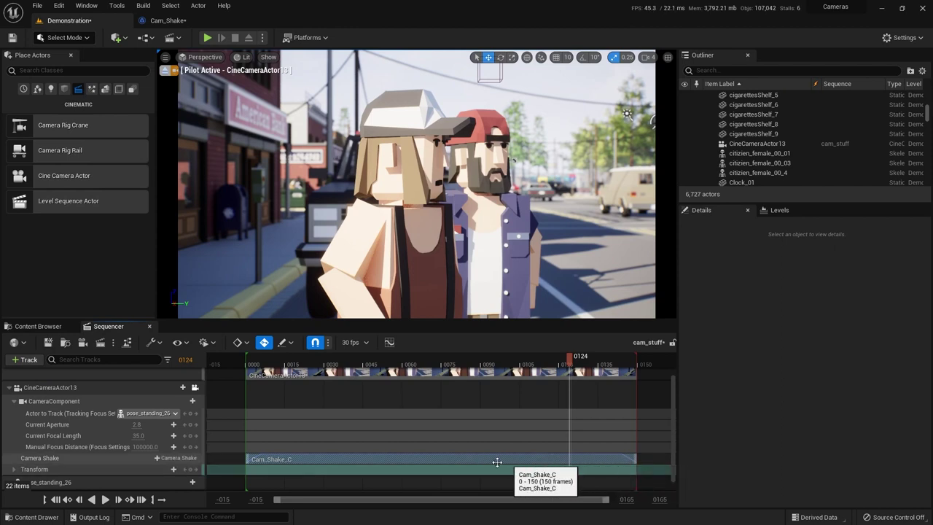
click(104, 500)
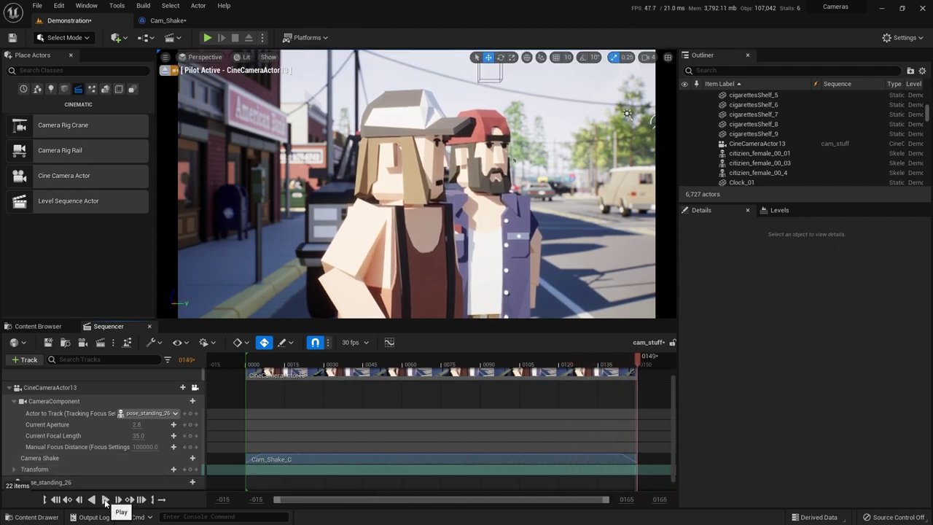
click(162, 499)
click(104, 501)
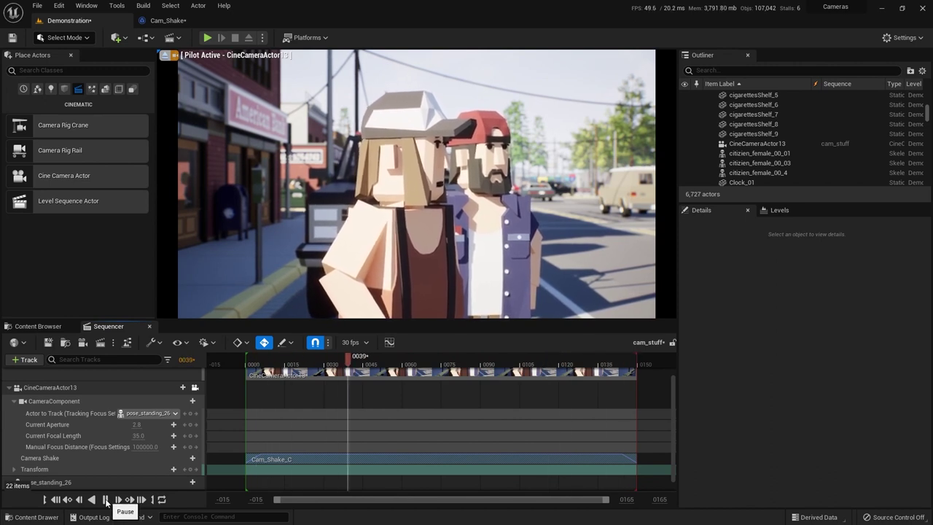
click(106, 500)
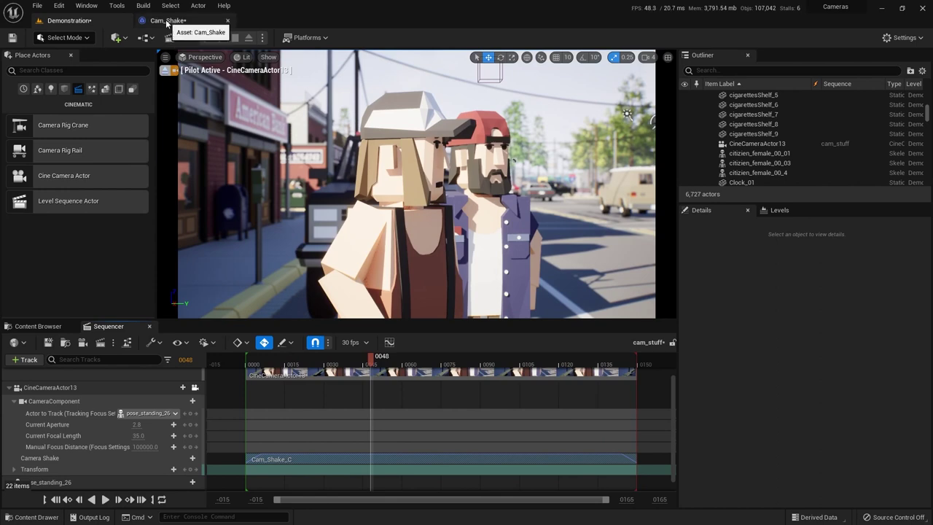
Step: Set the Location Amplitude Multiplier to 10, save, and preview the stronger shake in Sequencer
click(167, 22)
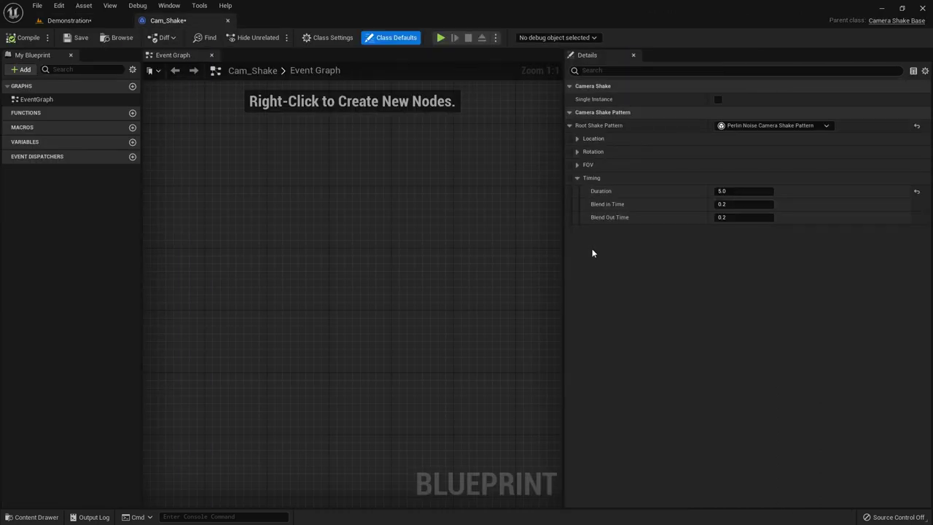
click(577, 138)
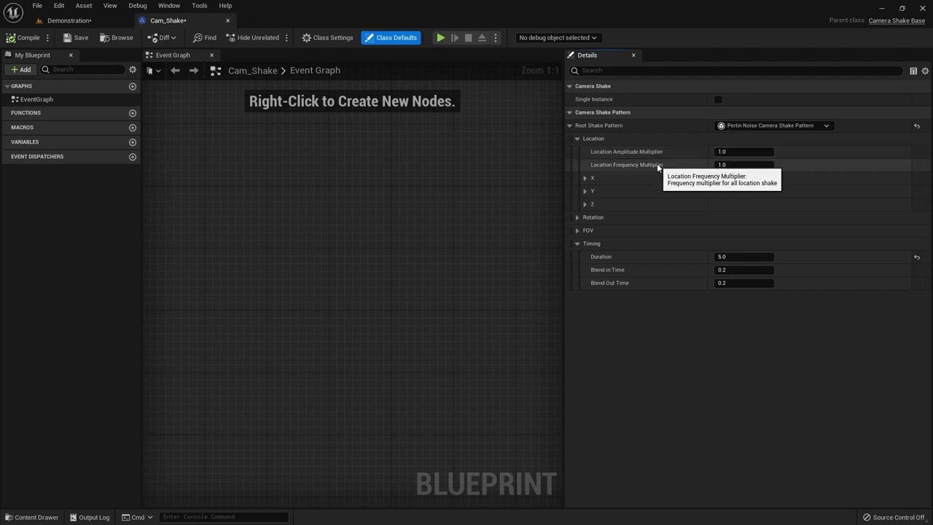
click(744, 152)
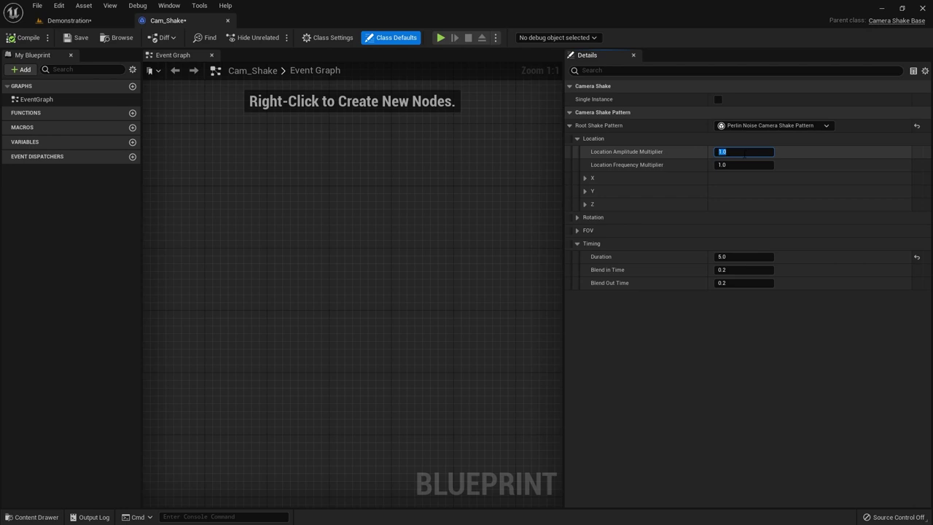
text(10)
key(Return)
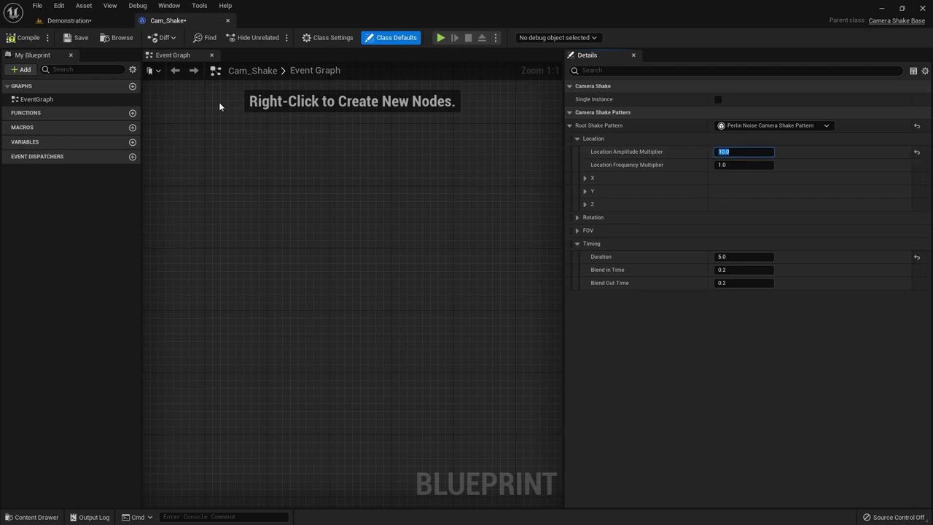
click(81, 38)
click(69, 20)
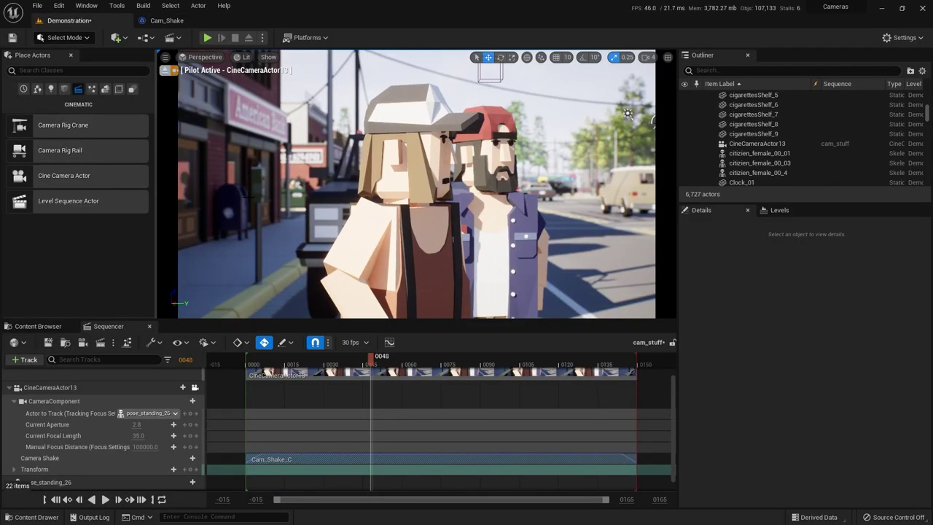
click(105, 499)
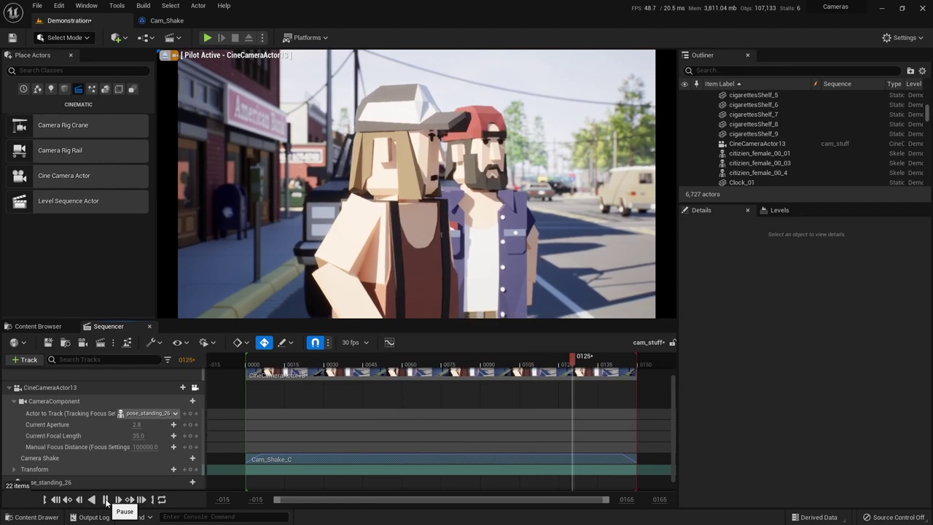
click(105, 499)
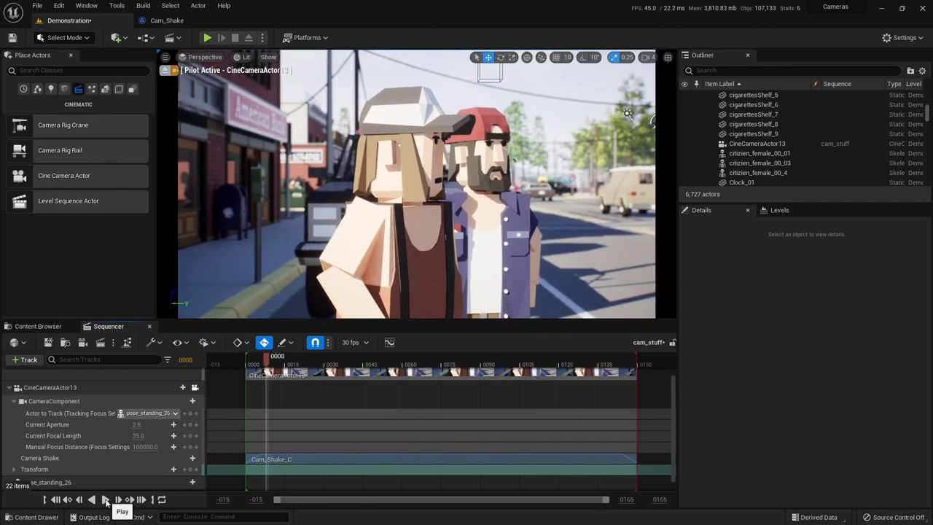
Step: Set the Location Frequency Multiplier to 10, save, and preview the faster shake
click(167, 20)
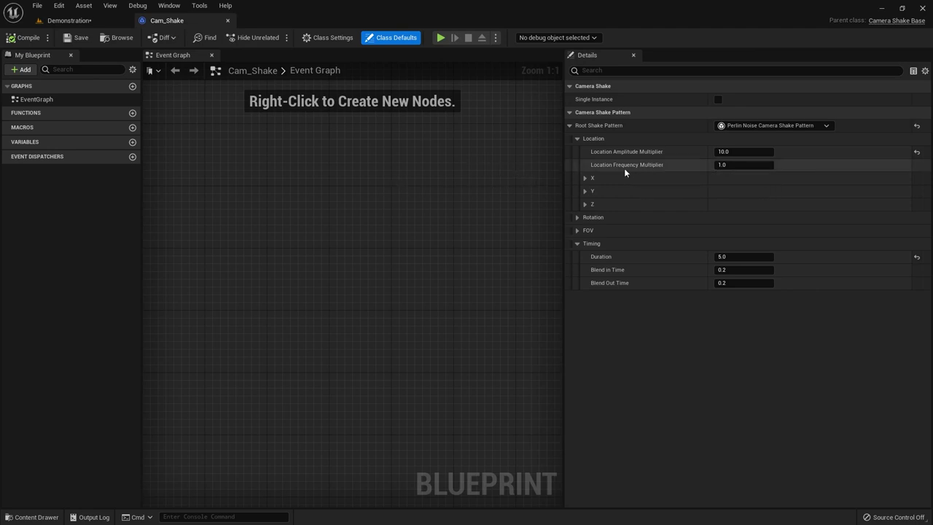
click(740, 165)
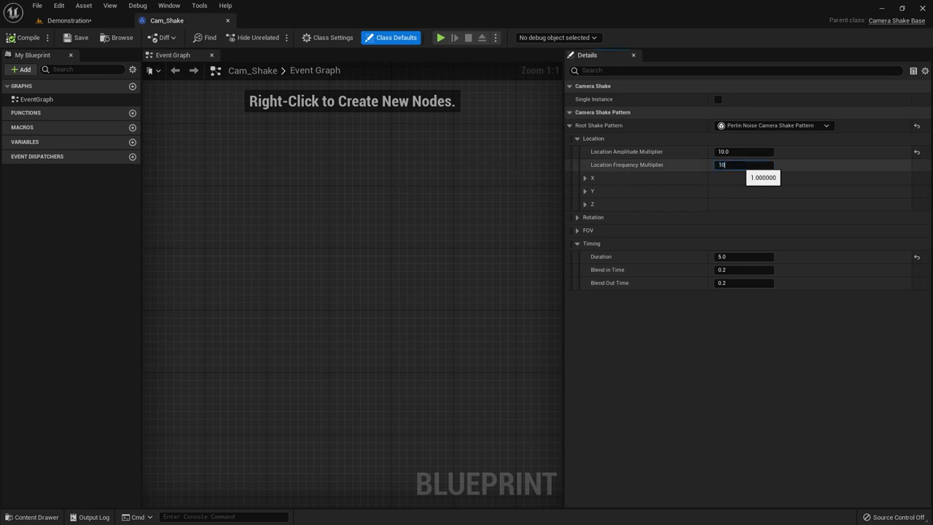
key(Return)
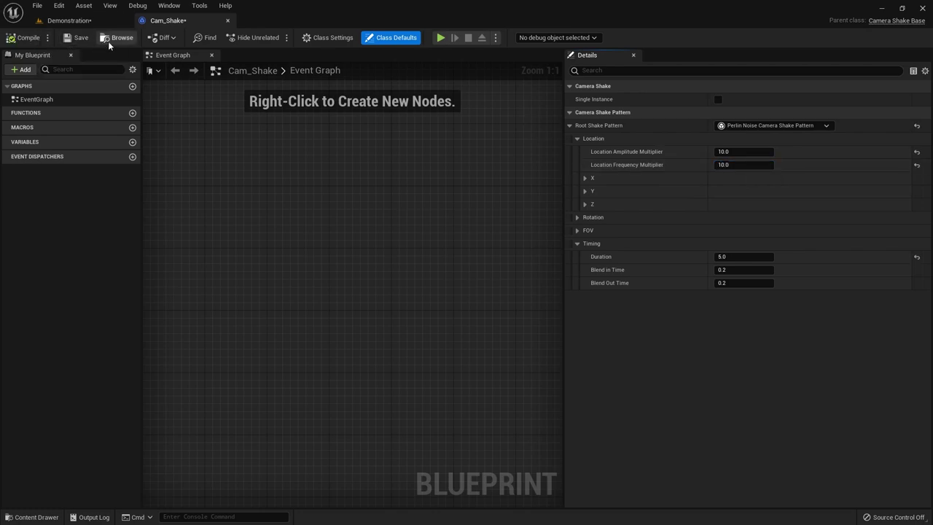
click(76, 37)
click(69, 21)
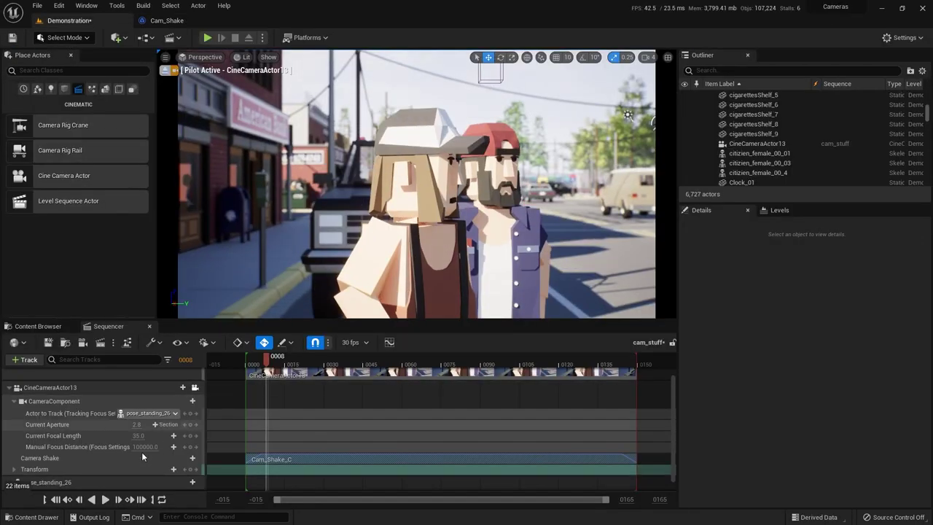
click(105, 500)
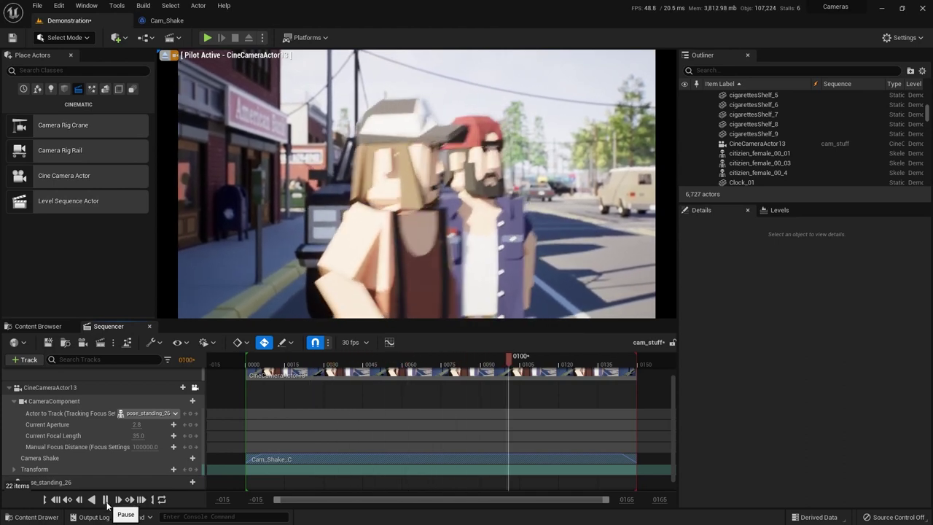
click(106, 500)
Step: In the Cam_Shake blueprint, collapse Rotation and Location and reveal the FOV shake values
click(166, 20)
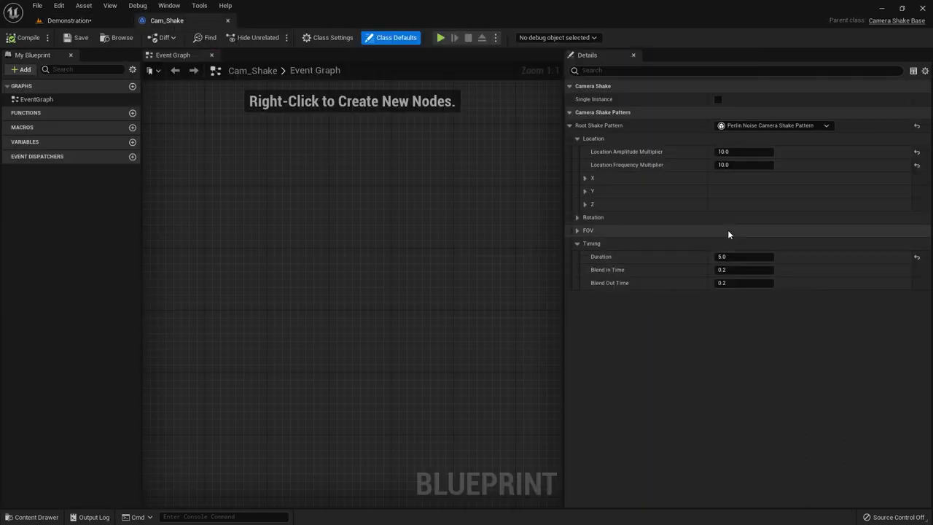
click(578, 218)
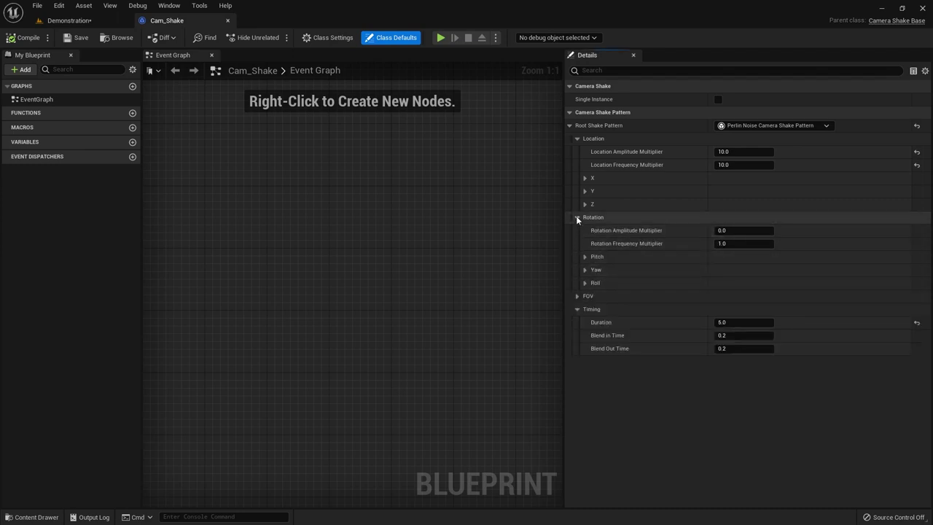
click(577, 217)
click(577, 139)
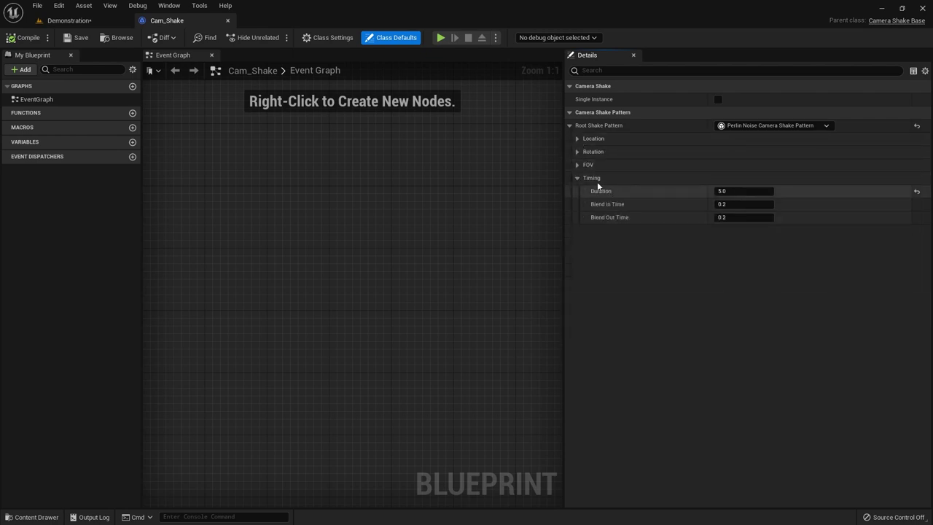
click(577, 165)
click(585, 178)
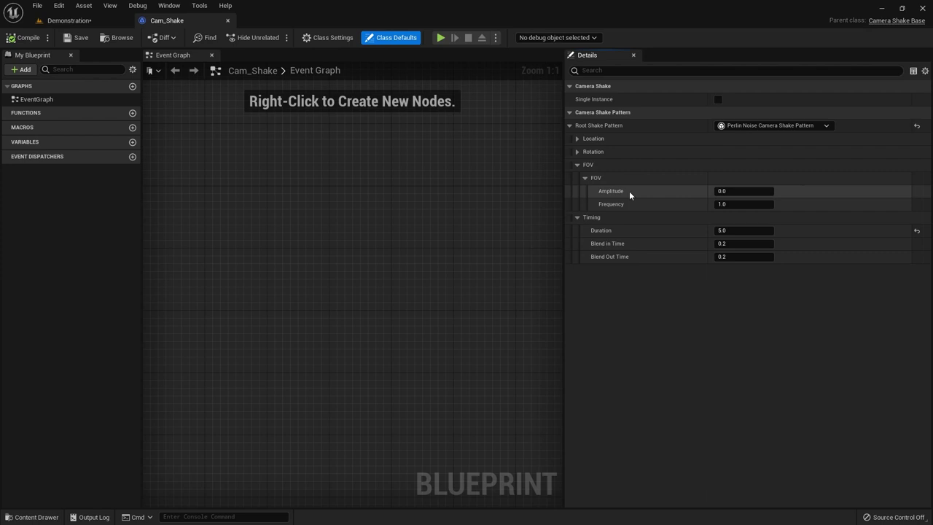
Step: Set FOV Amplitude to 10.0 with Frequency 1.0, save Cam_Shake, and return to Demonstration
click(740, 191)
click(743, 203)
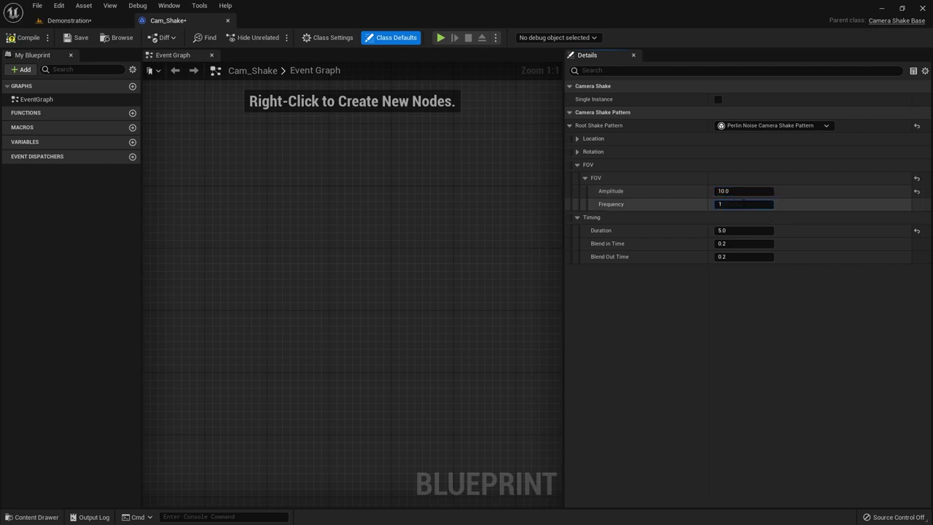
click(693, 340)
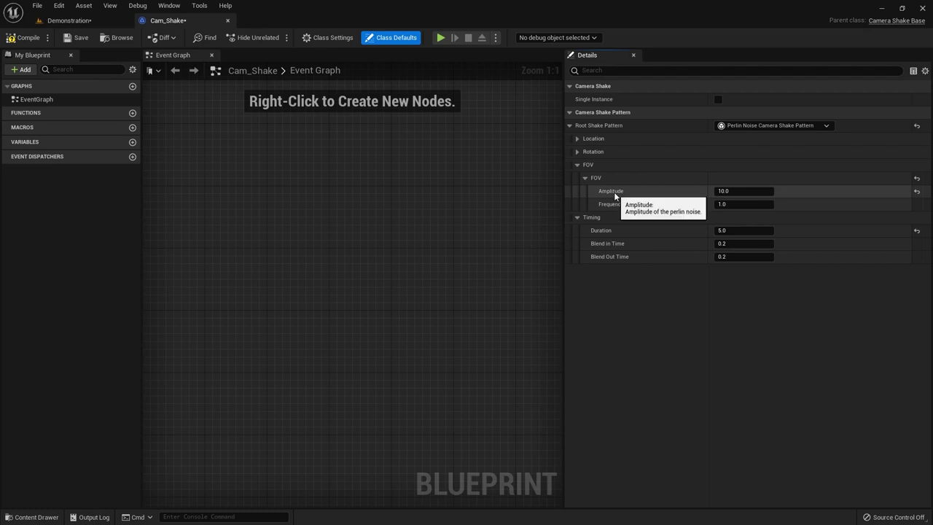
click(77, 37)
click(70, 21)
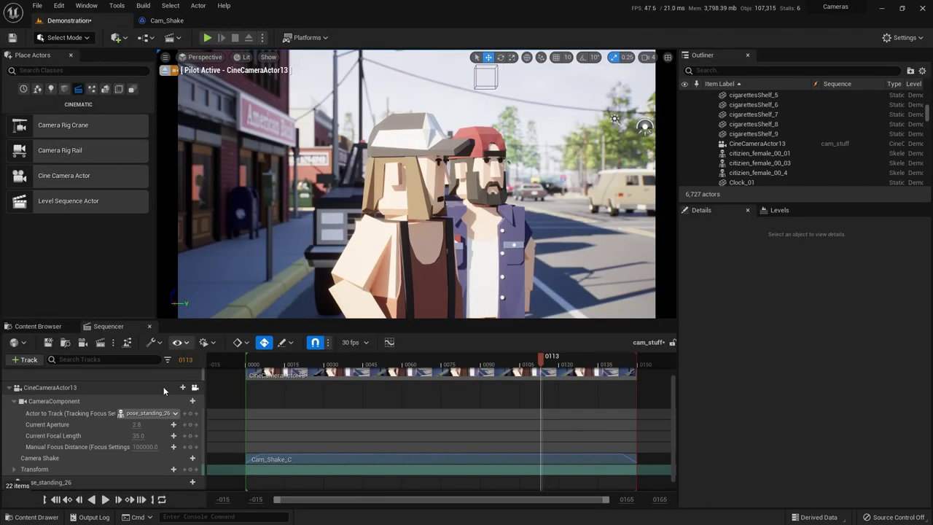
Step: Preview the sequence's FOV shake up to frame 26, then bring up the Camera Shakes docs
click(105, 500)
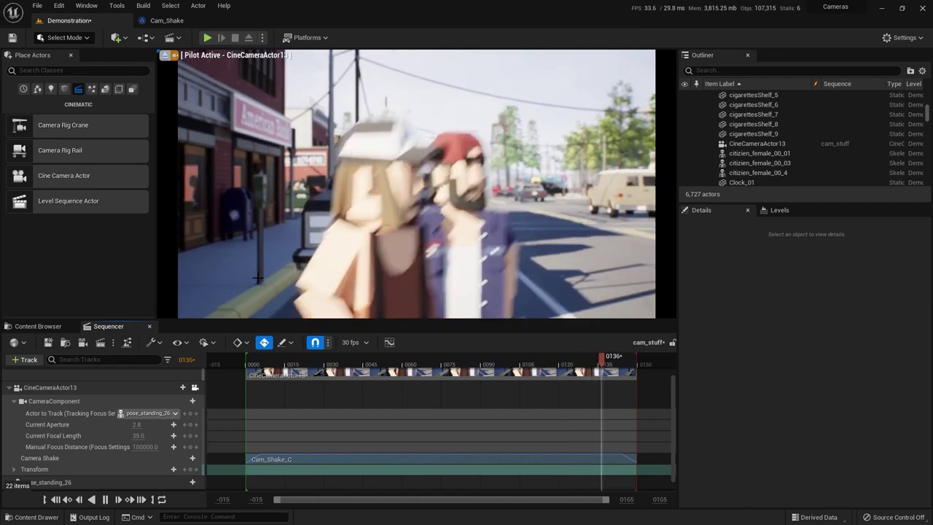
click(106, 500)
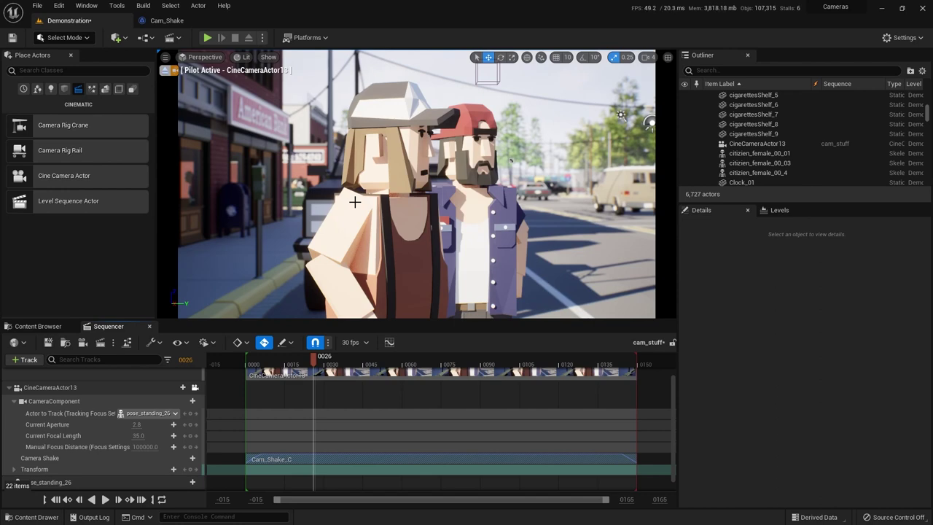
key(alt+Tab)
key(Tab)
key(Tab)
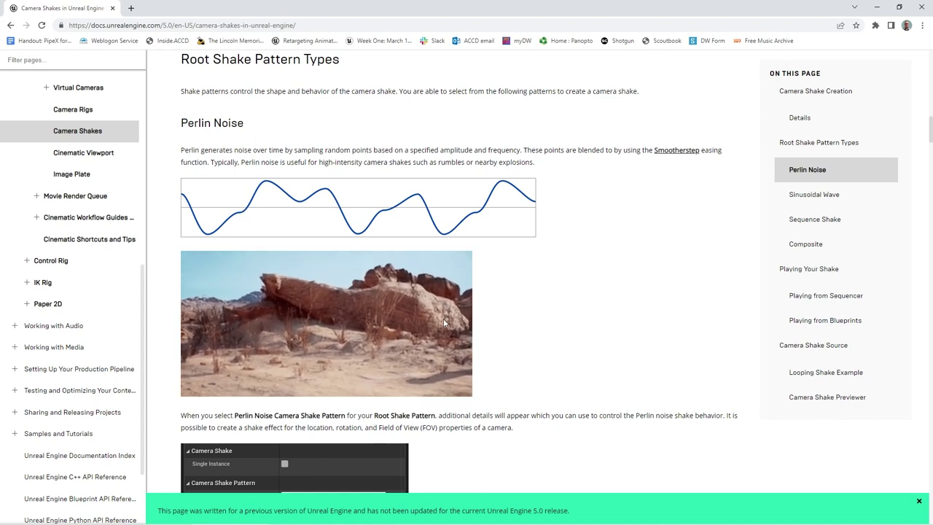
Step: Read the Sinusoidal Wave, Sequence Shake and Composite sections, then return to Unreal Editor
click(813, 196)
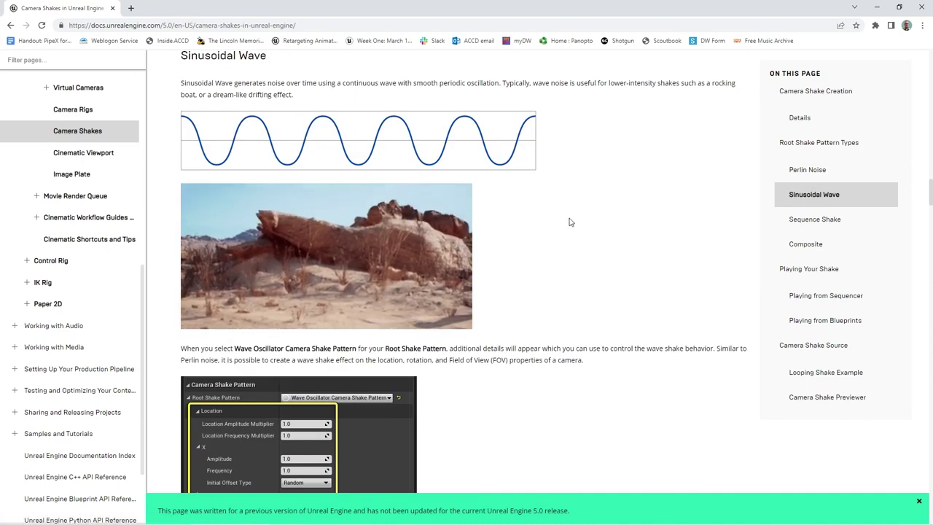
click(805, 226)
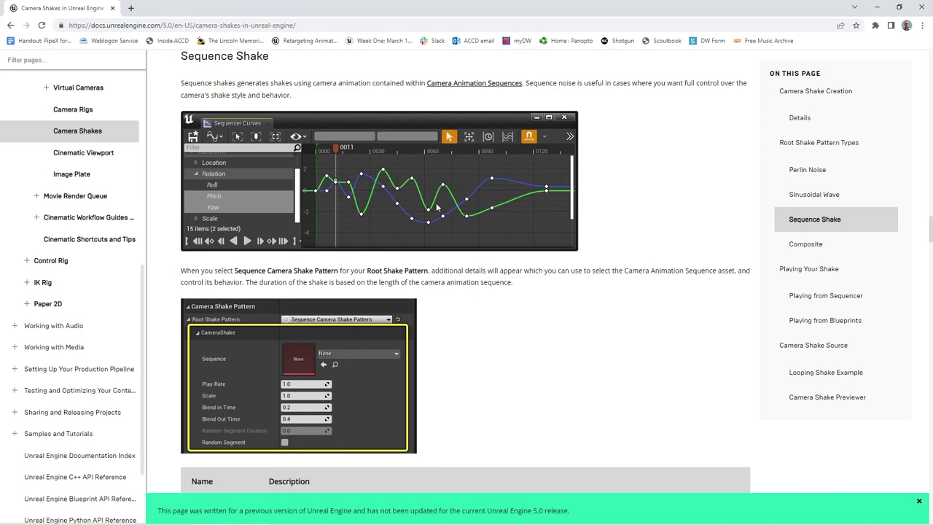
click(812, 250)
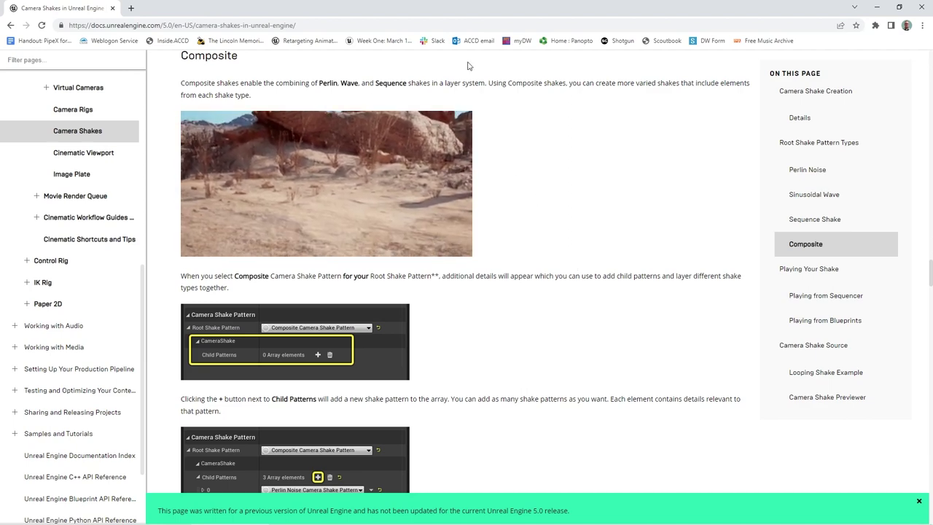
key(alt+Tab)
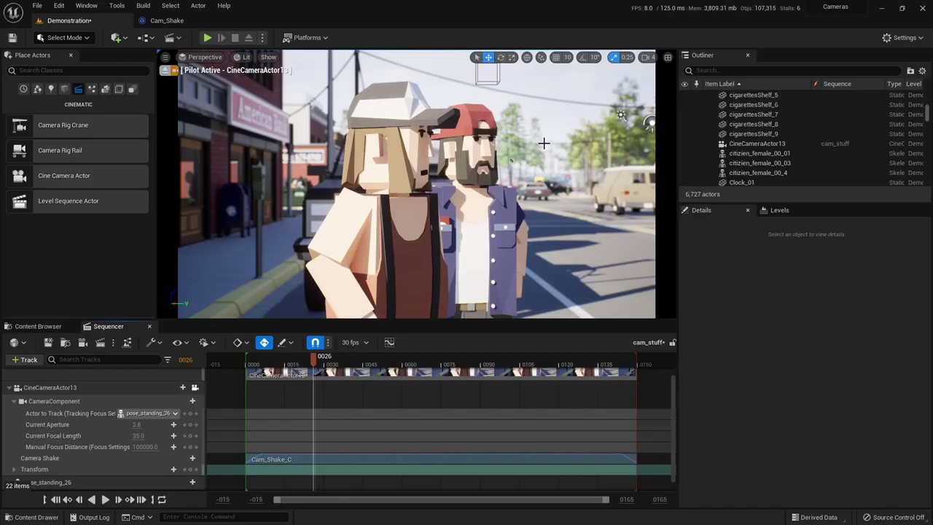